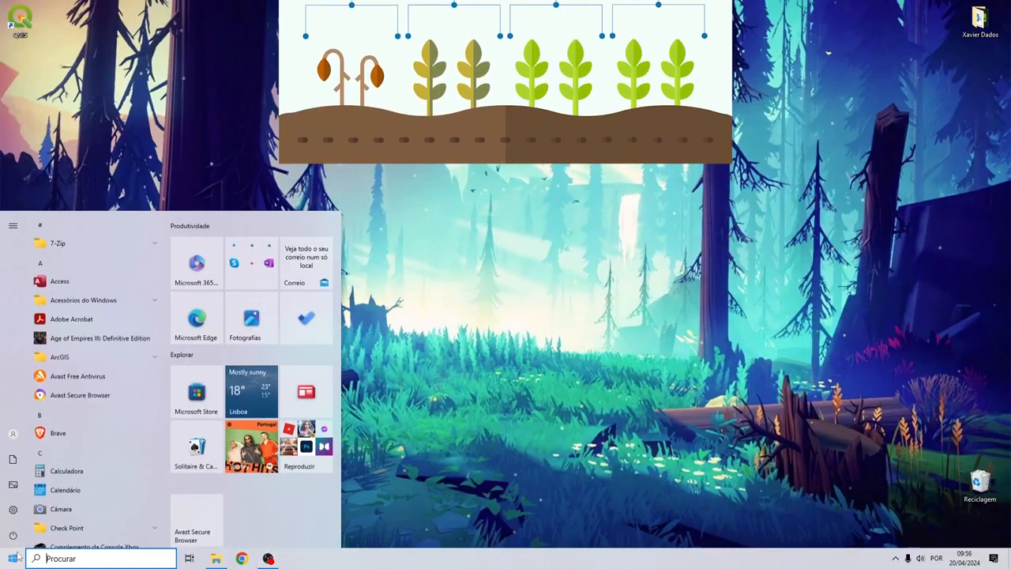
Search Windows for 'brave' and launch the Brave browser
type("brave")
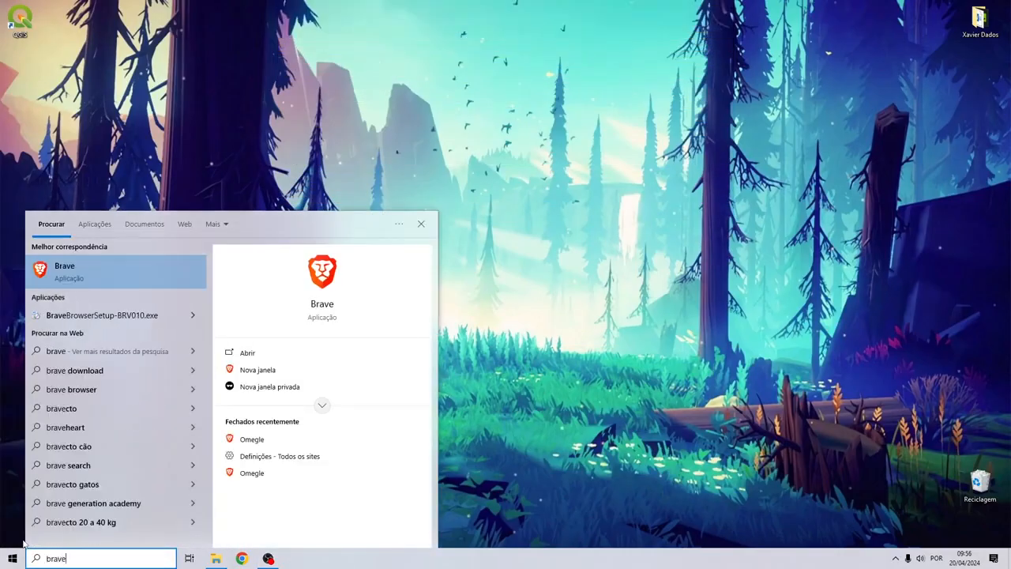
left_click(122, 274)
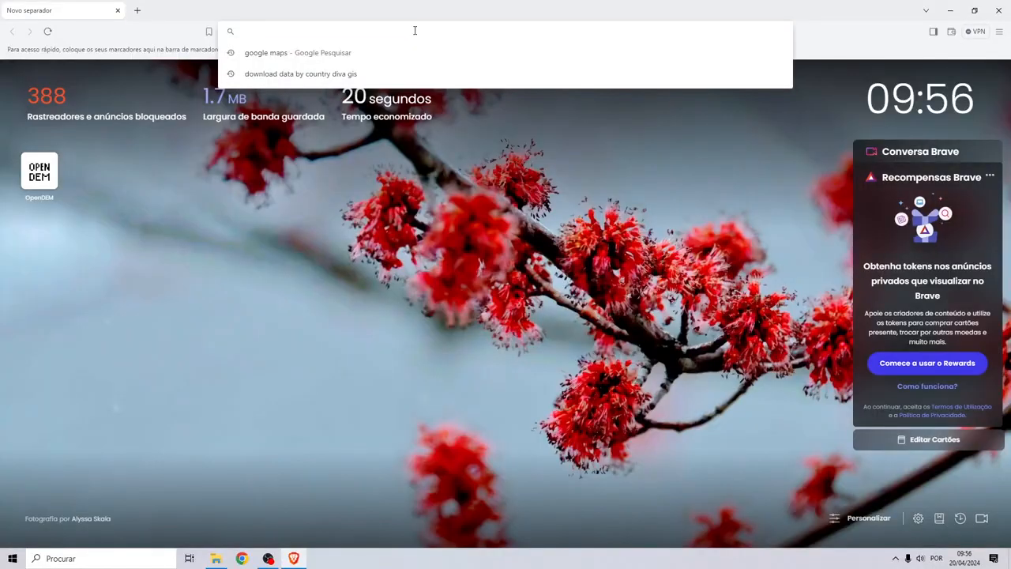
Search Google for 'copernicus data space ecossystem' and open the Copernicus Data Space Ecosystem site
type("copern")
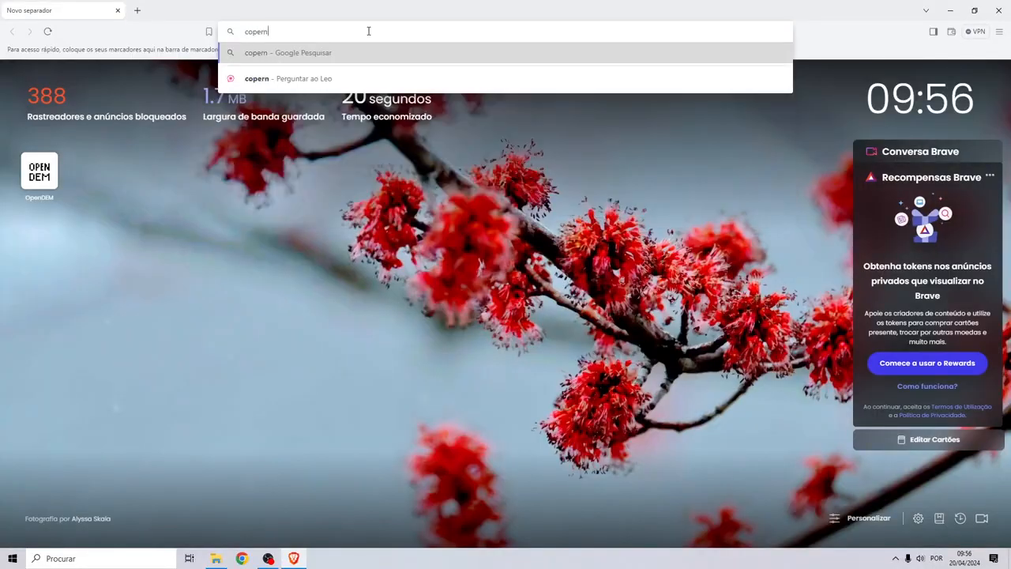
type("icus data space")
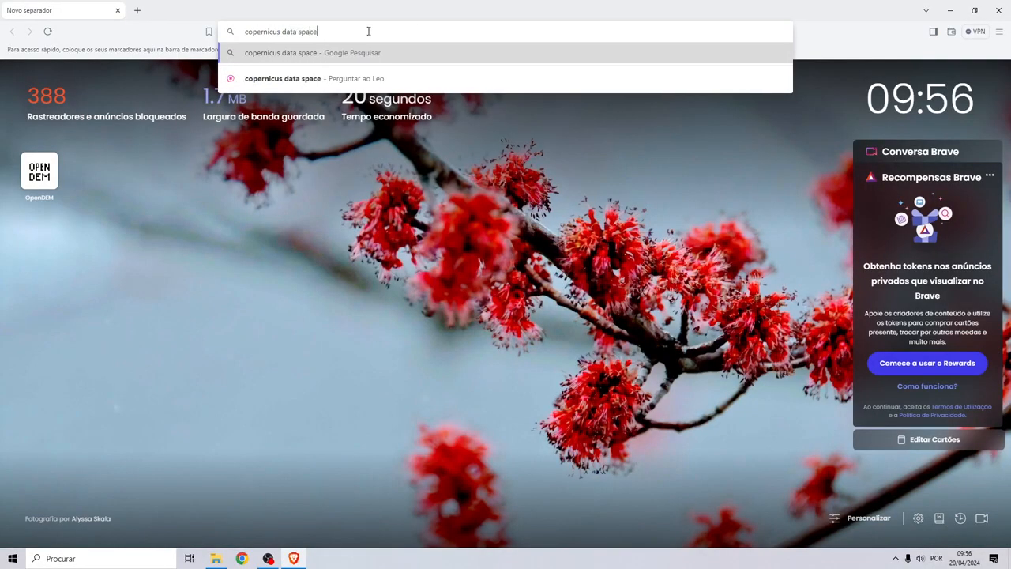
type(" ecossystem")
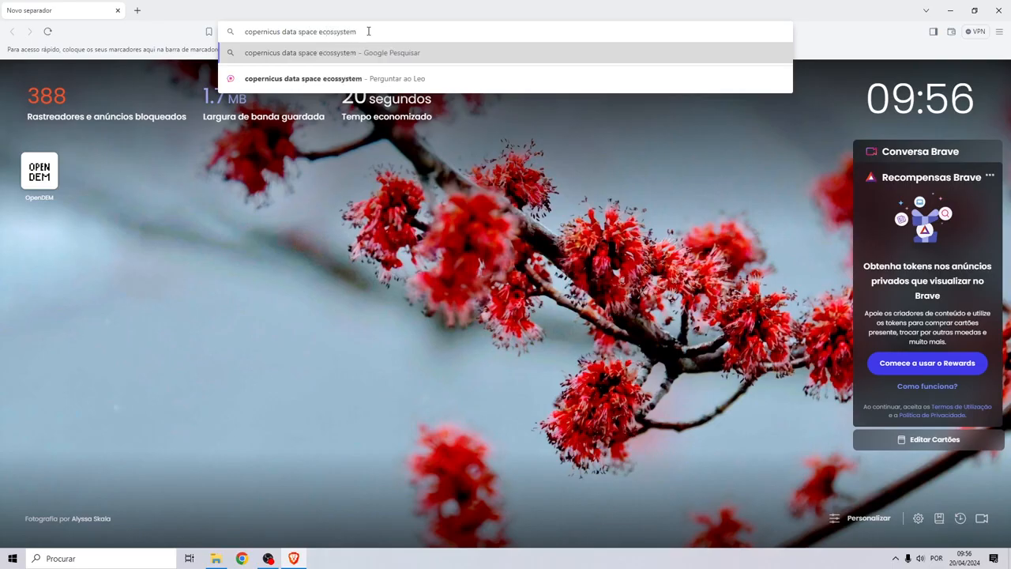
key("Return")
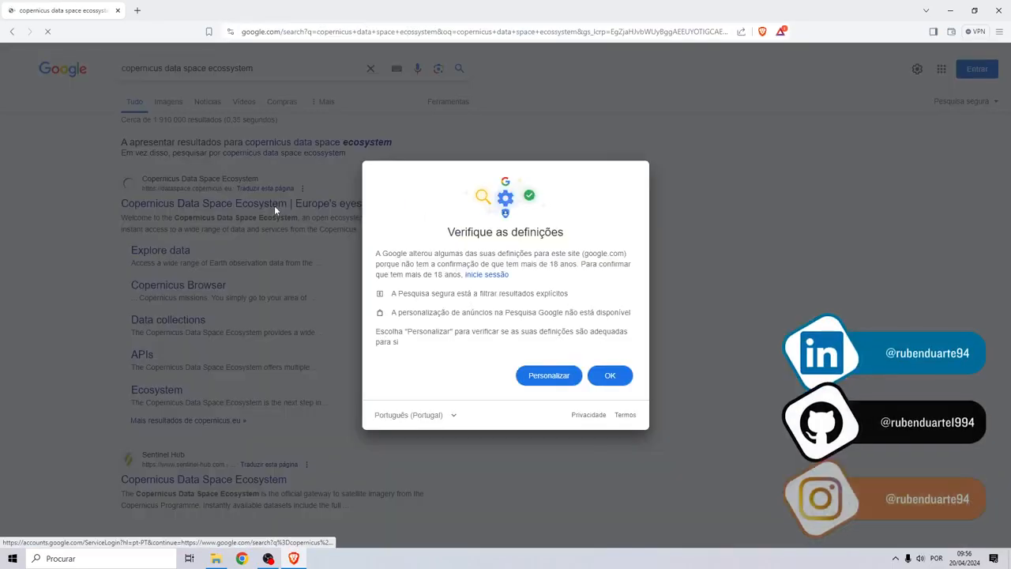
left_click(609, 382)
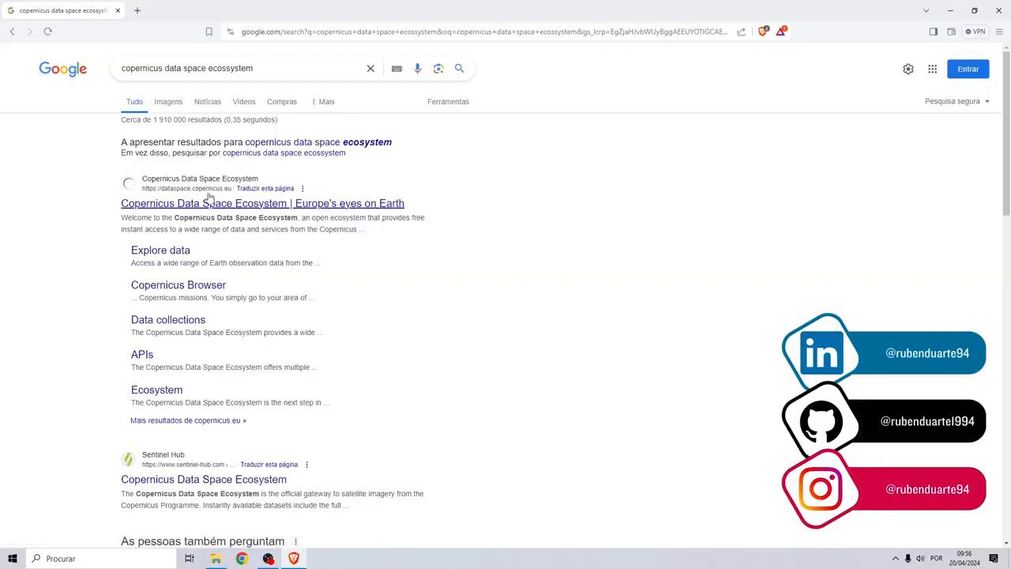
left_click(208, 204)
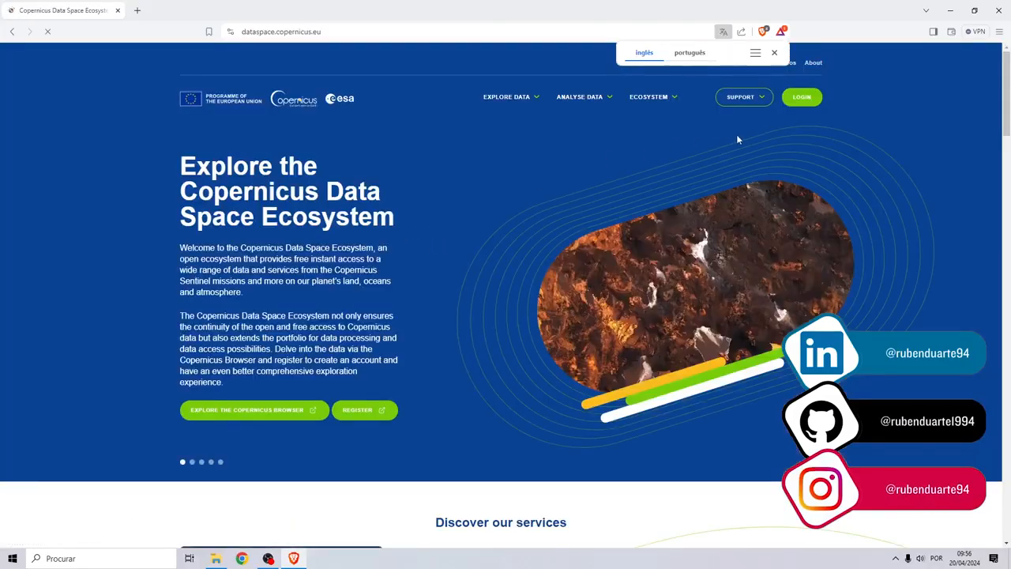
Log in to the Copernicus account with the account e-mail and password
left_click(801, 101)
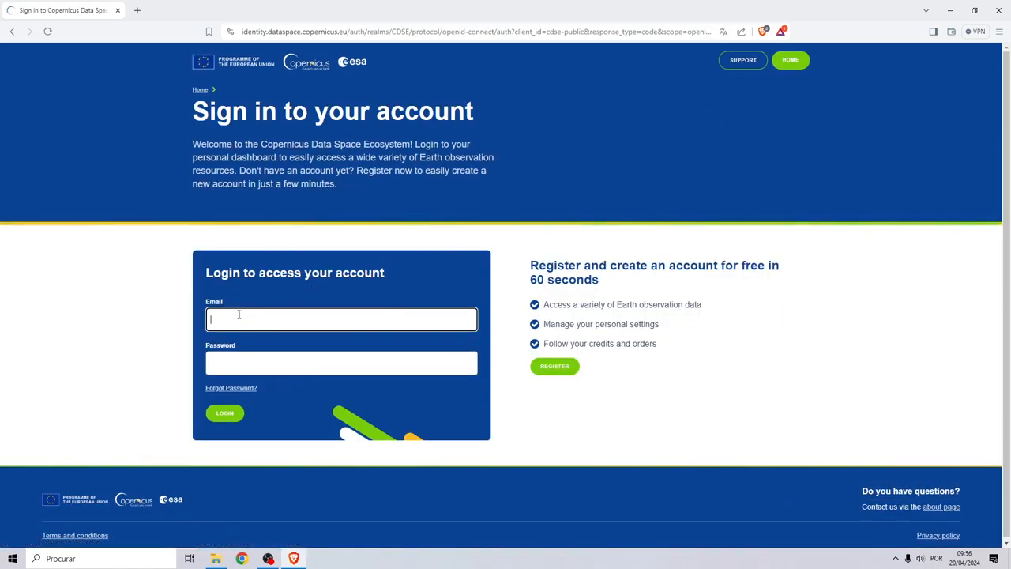
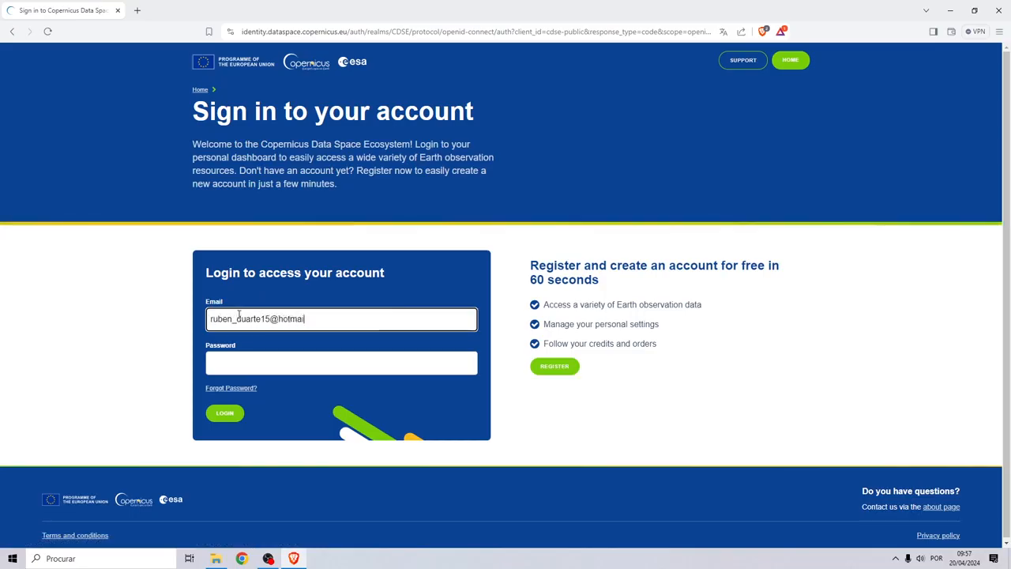
key("Tab")
type("**************")
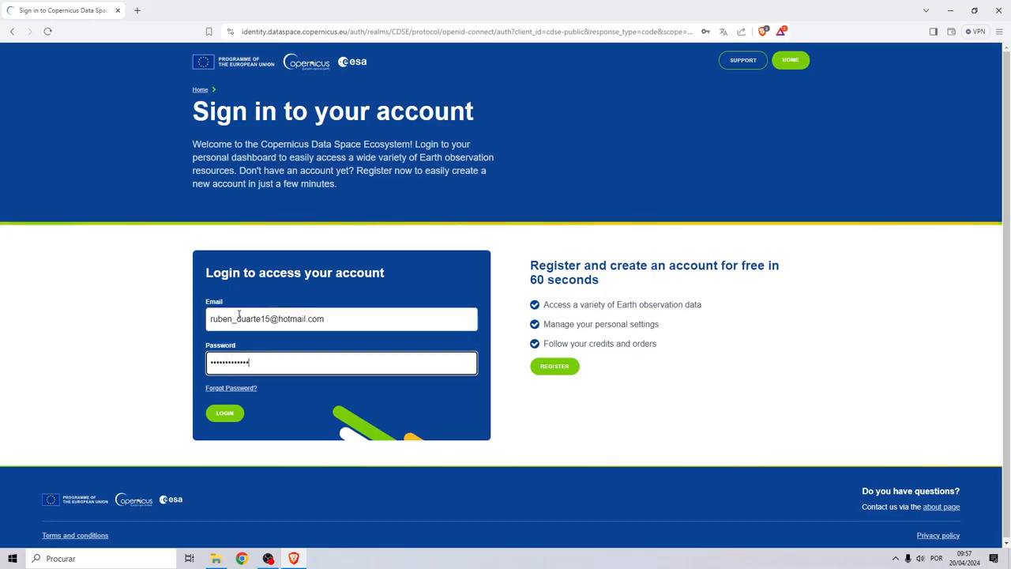
type("*******")
left_click(225, 412)
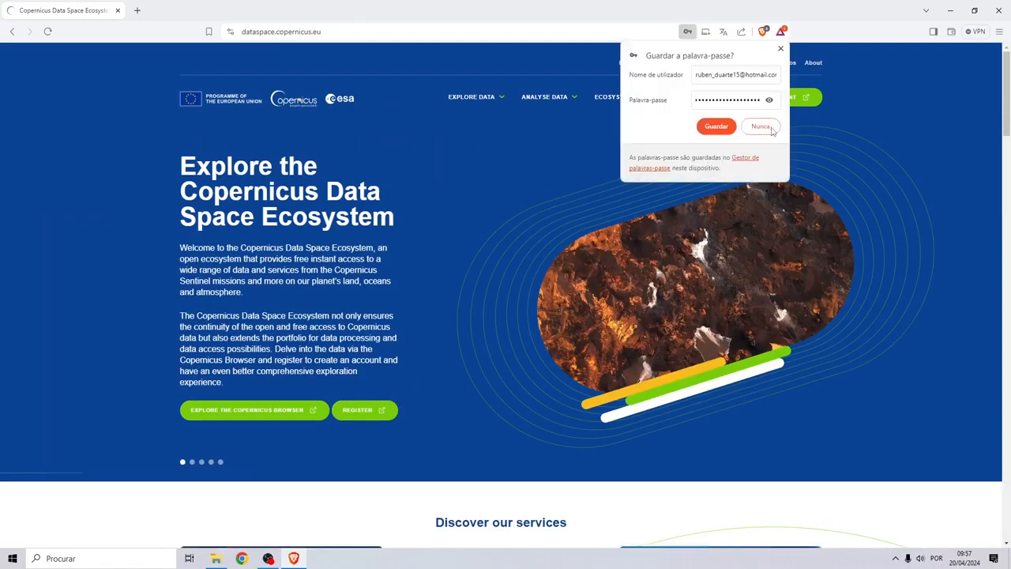
Decline saving the password and open the Copernicus Browser from Explore Data
left_click(760, 126)
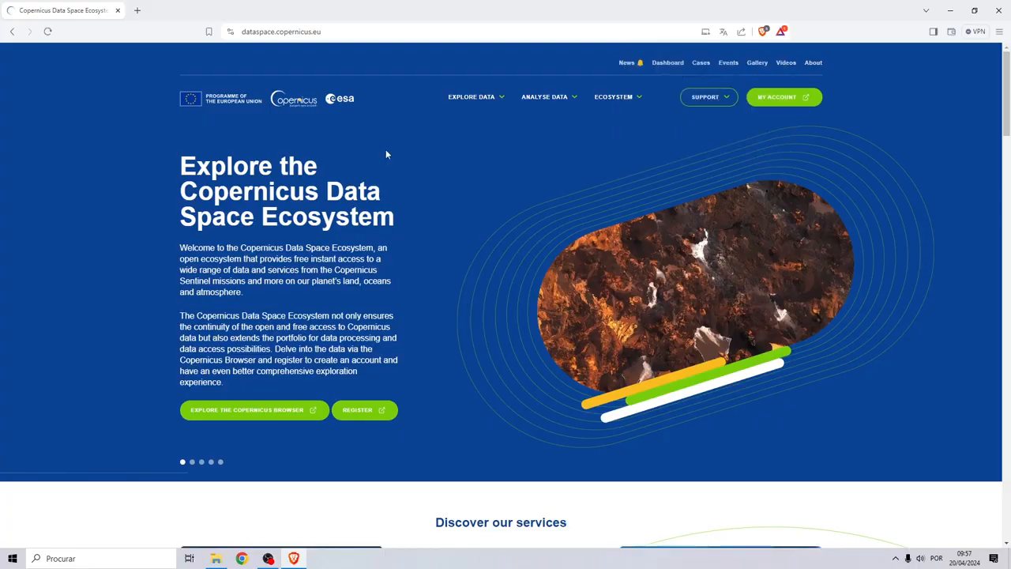
left_click(472, 97)
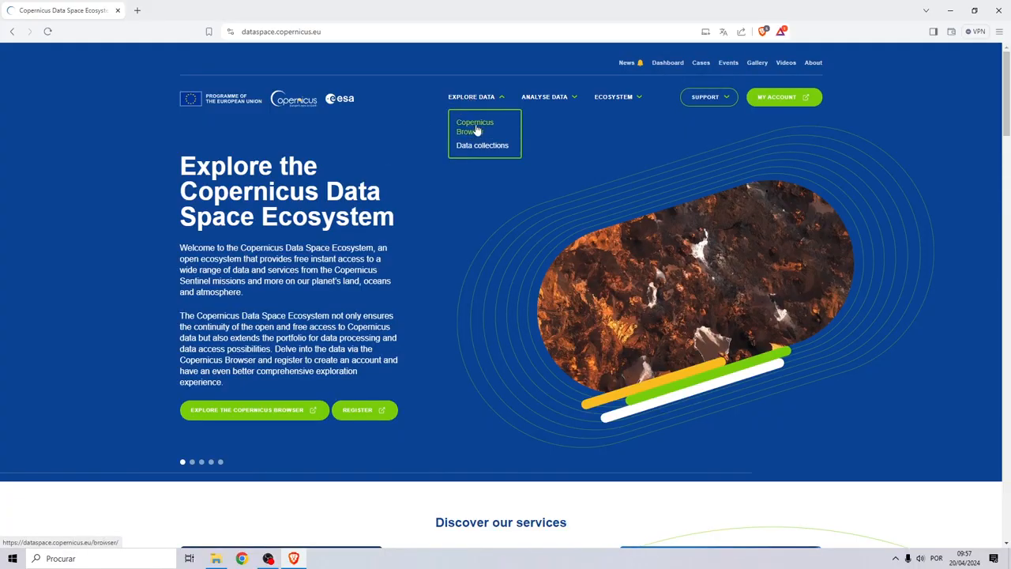
left_click(476, 131)
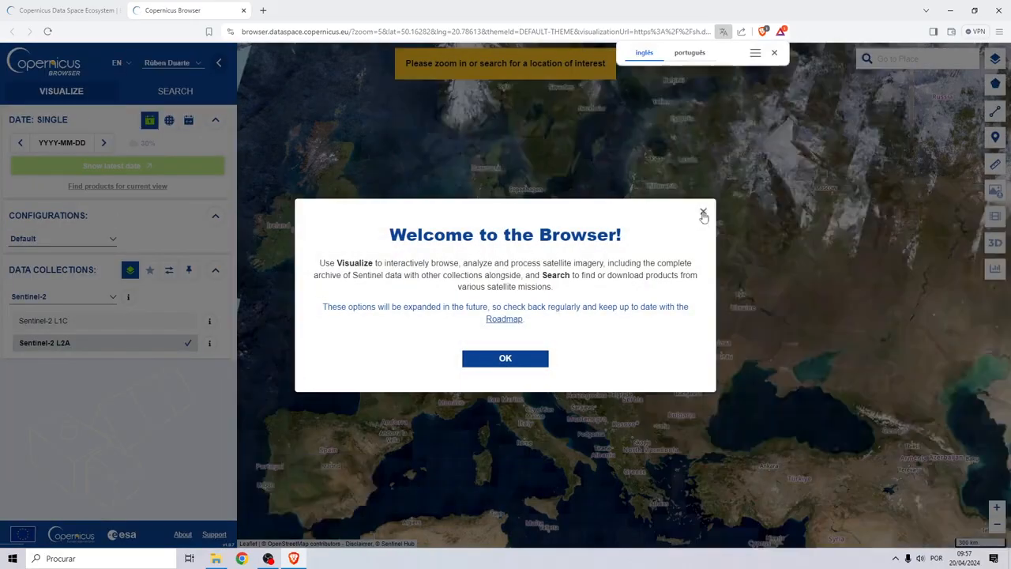
Dismiss the welcome message and bring the map to Belgium
left_click(702, 212)
left_click_drag(415, 337, 486, 317)
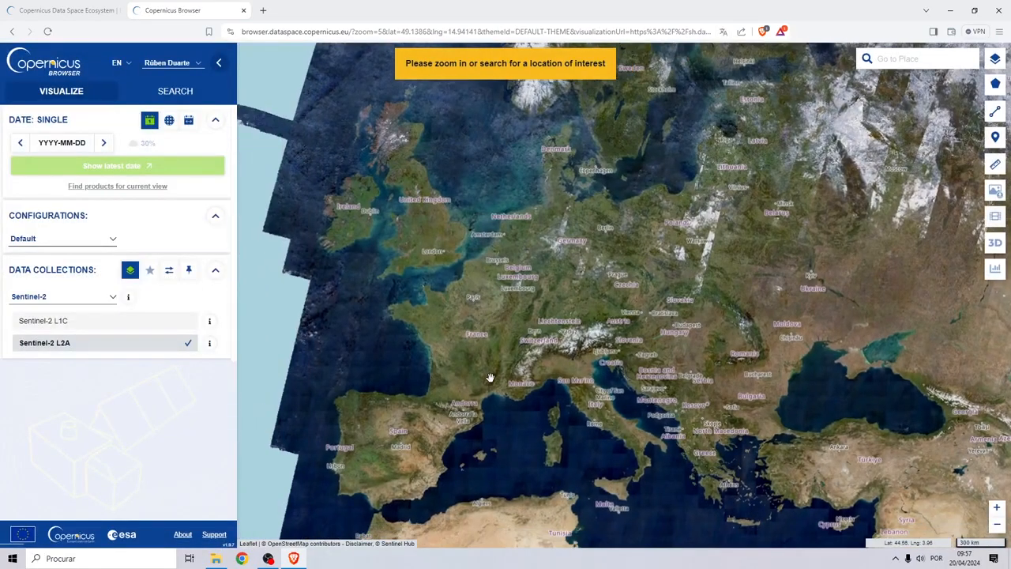
scroll(497, 272, "up", 2)
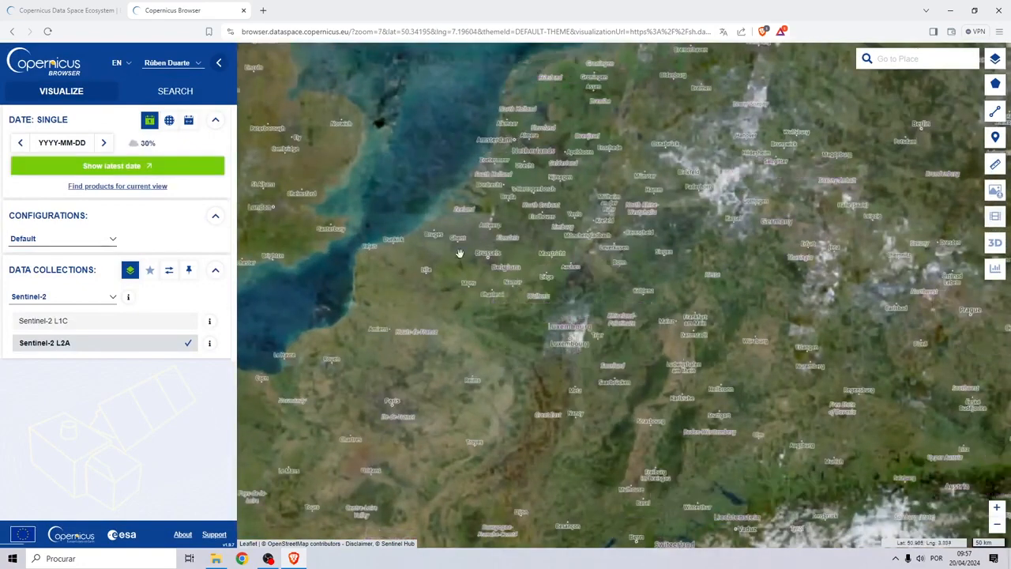
scroll(465, 253, "up", 1)
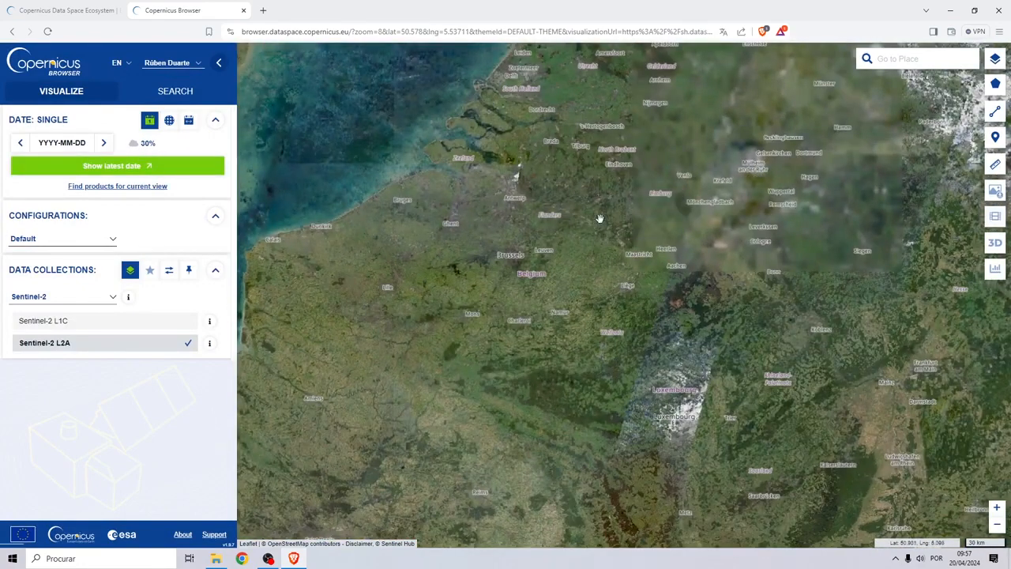
left_click_drag(595, 230, 534, 241)
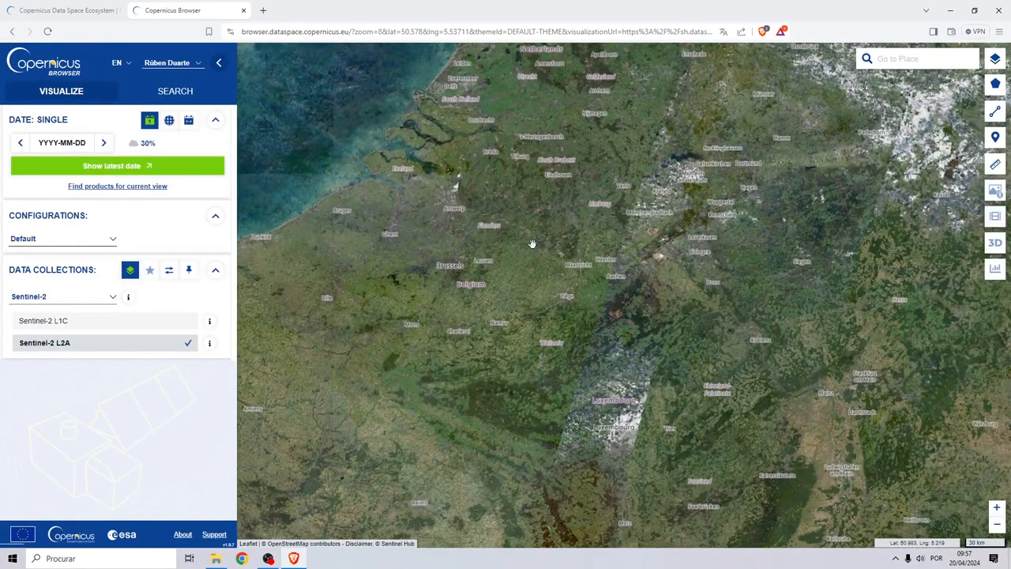
Draw a rectangular area of interest of about 10462.92 km² around Brussels
mouse_move(991, 87)
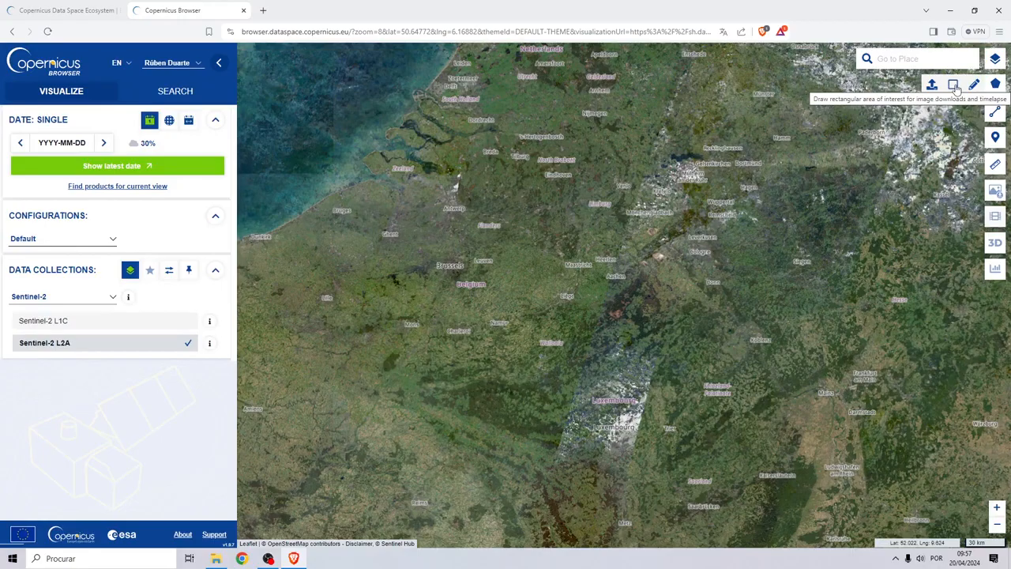
left_click(953, 84)
left_click(384, 198)
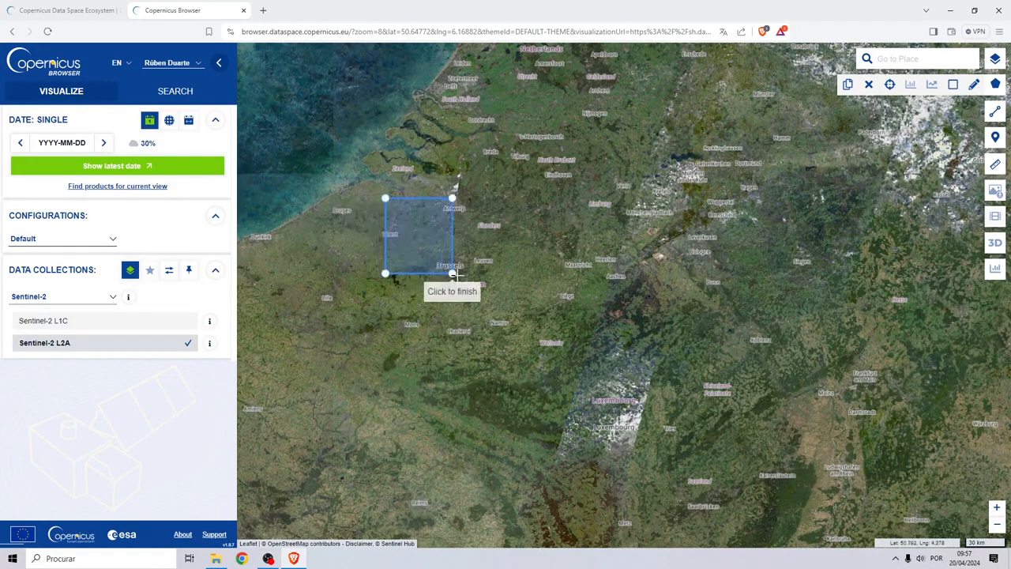
left_click(539, 324)
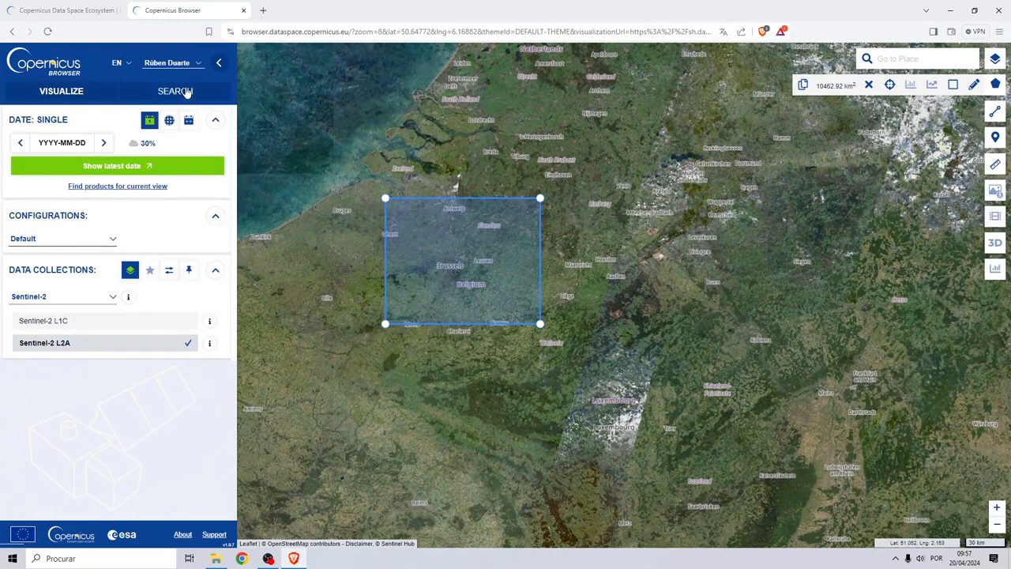
left_click(187, 92)
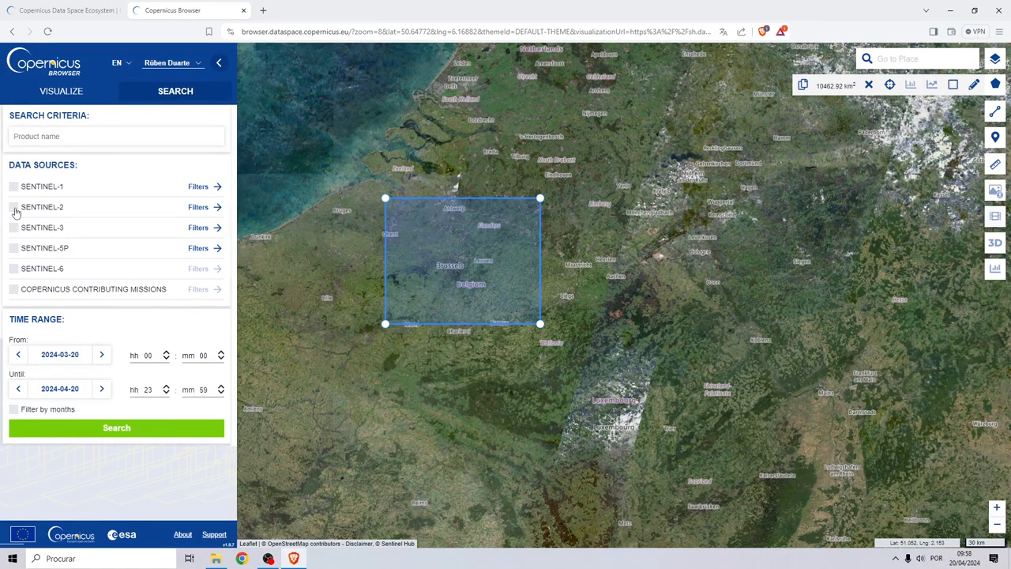
Include Sentinel-2 data and lower the maximum cloud cover to 5%
left_click(14, 208)
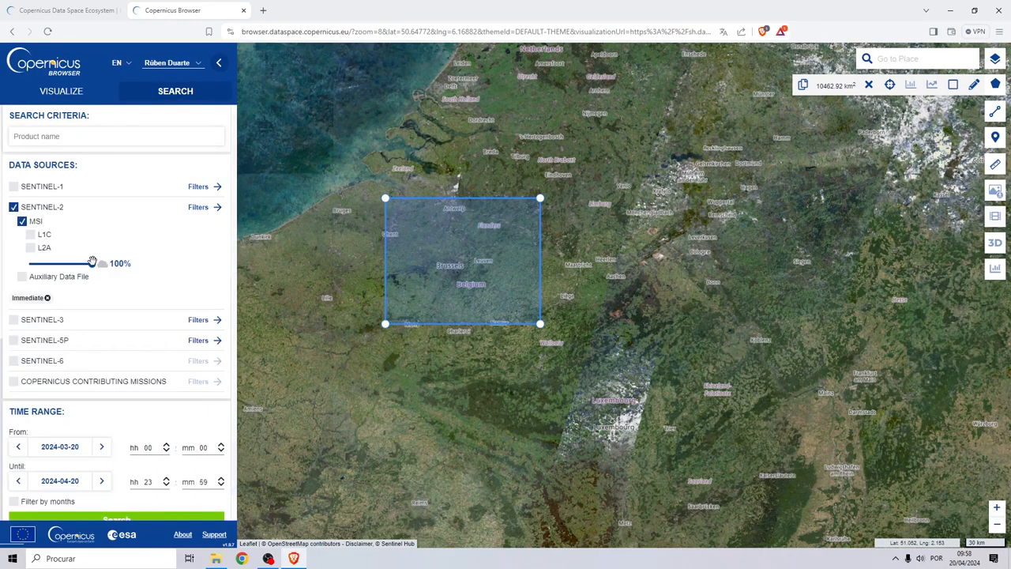
left_click_drag(93, 263, 34, 265)
scroll(154, 292, "down", 1)
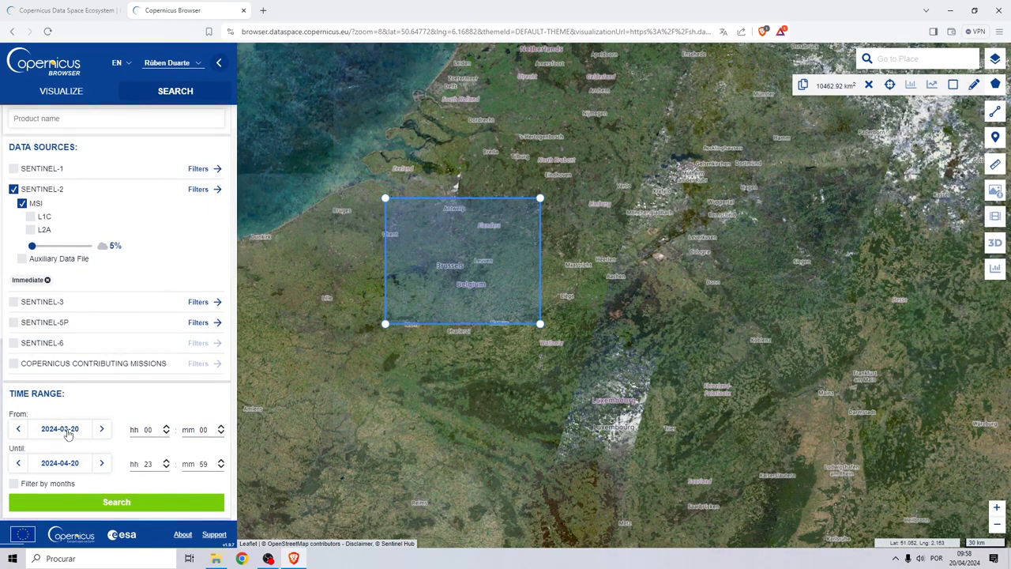
Set the search start date to 2023-06-01
left_click(71, 430)
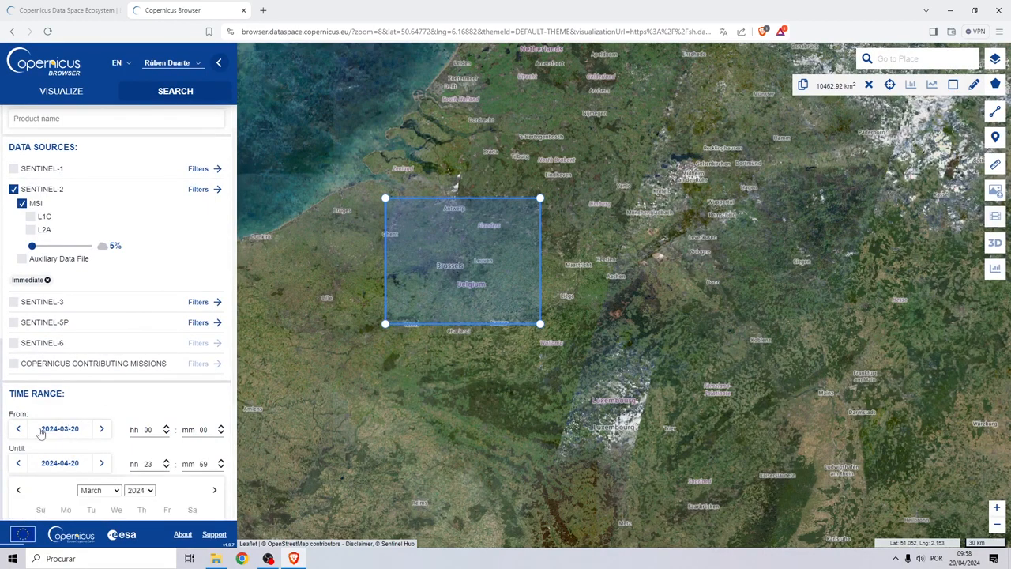
left_click(50, 431)
left_click(52, 431)
scroll(94, 387, "down", 3)
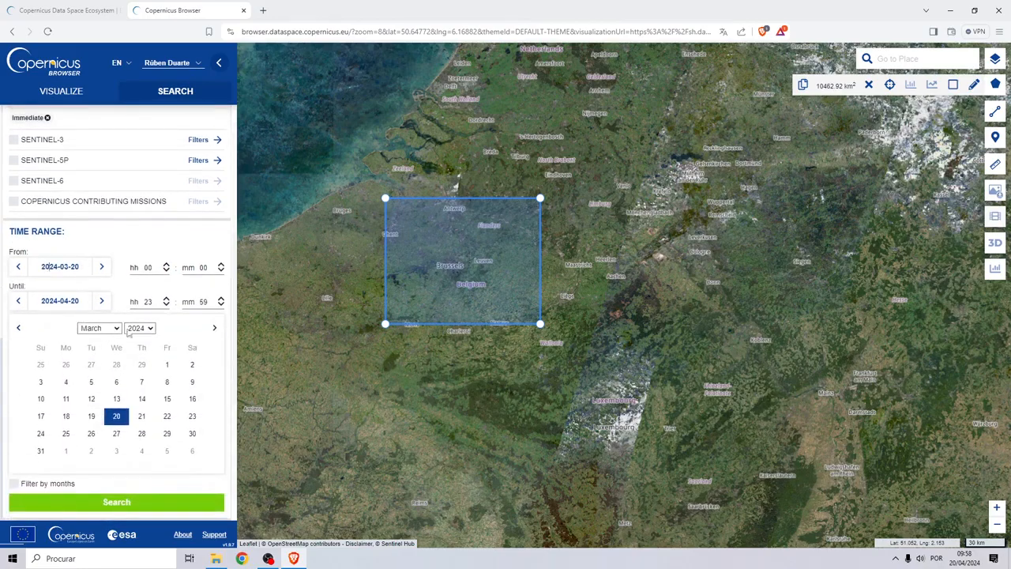
left_click(130, 331)
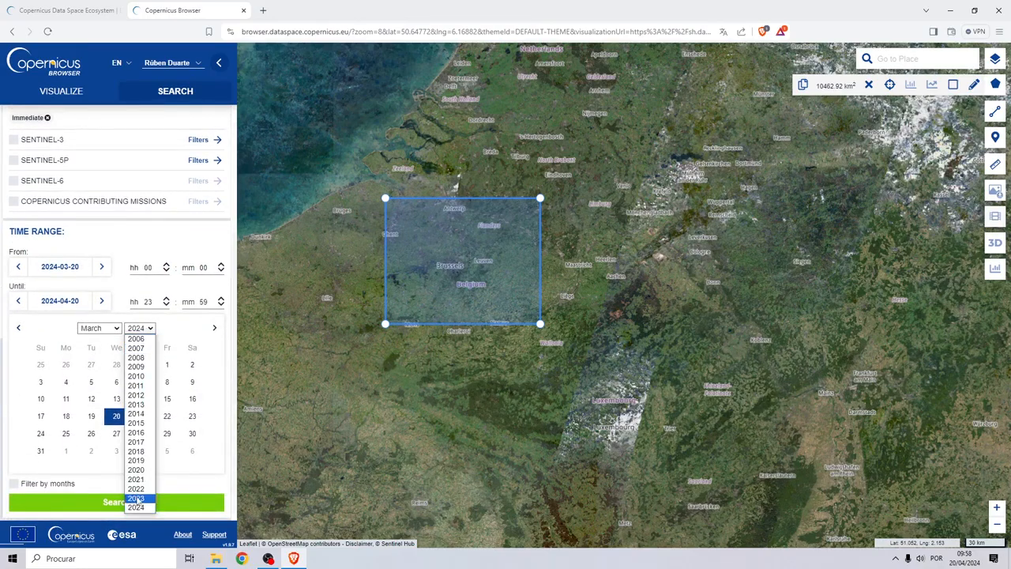
left_click(135, 497)
left_click(103, 345)
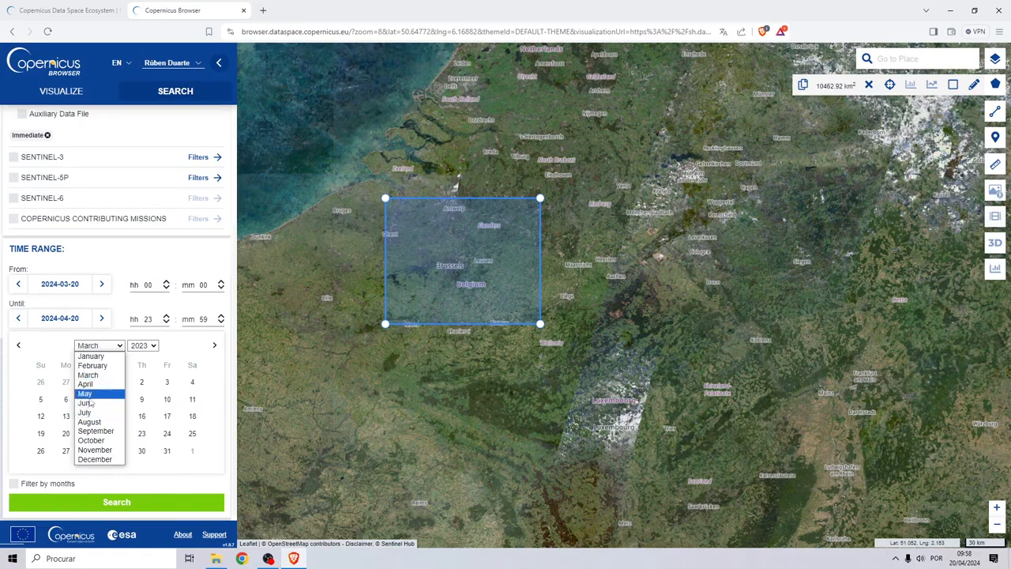
left_click(91, 403)
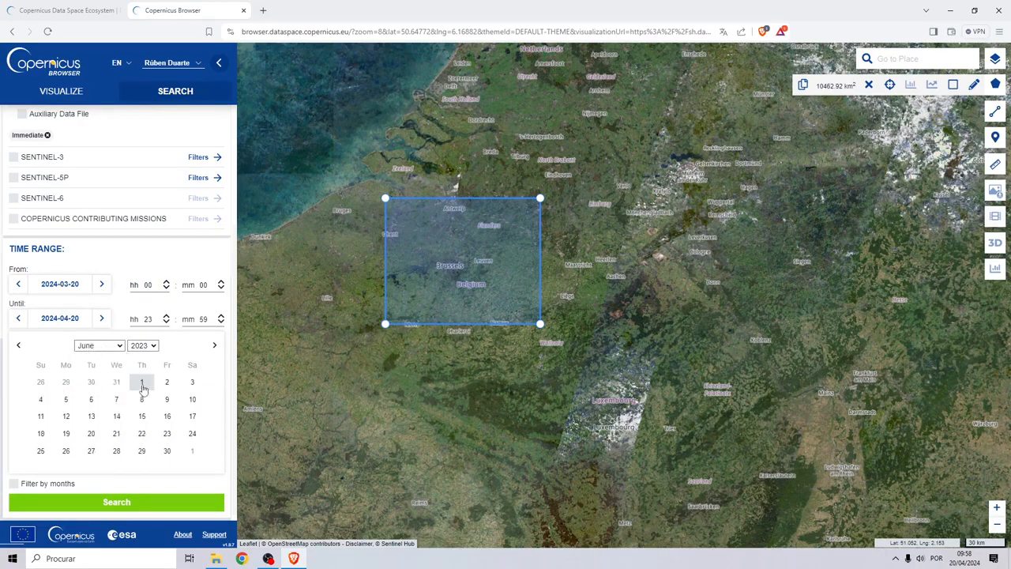
left_click(141, 382)
Set the search end date to 2023-06-30
left_click(67, 464)
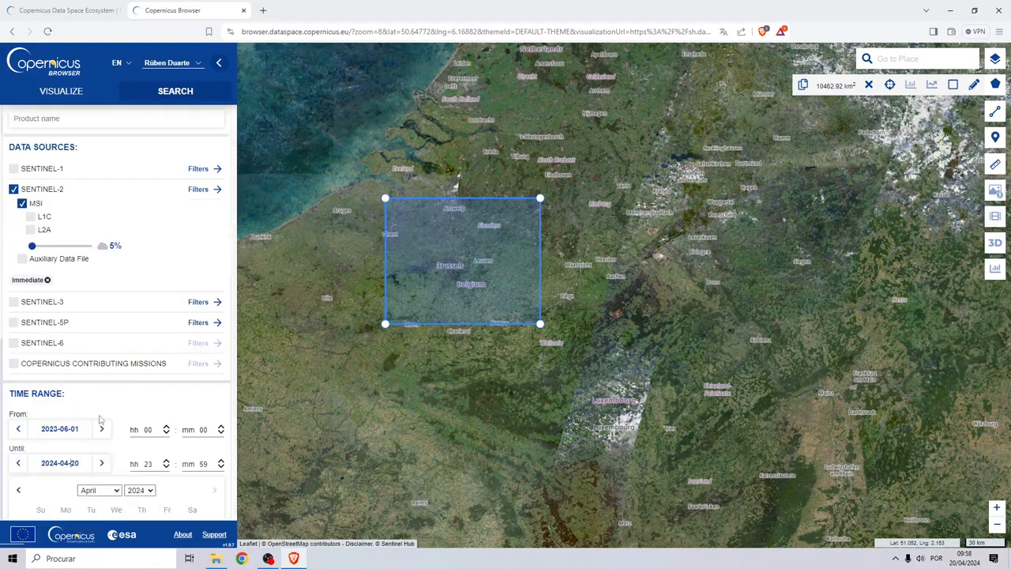
double_click(49, 463)
scroll(79, 443, "down", 2)
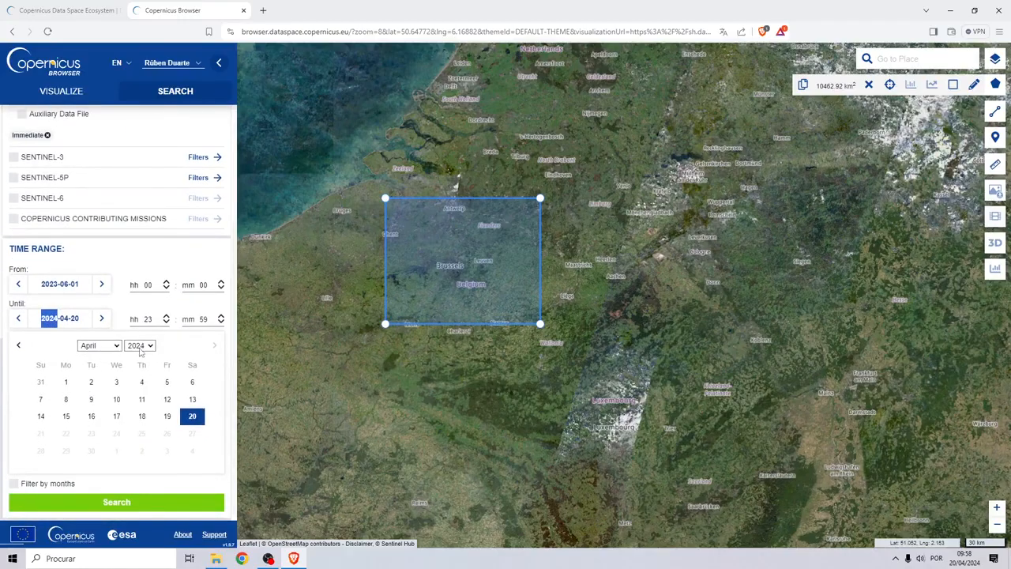
left_click(140, 346)
left_click(136, 355)
left_click(98, 345)
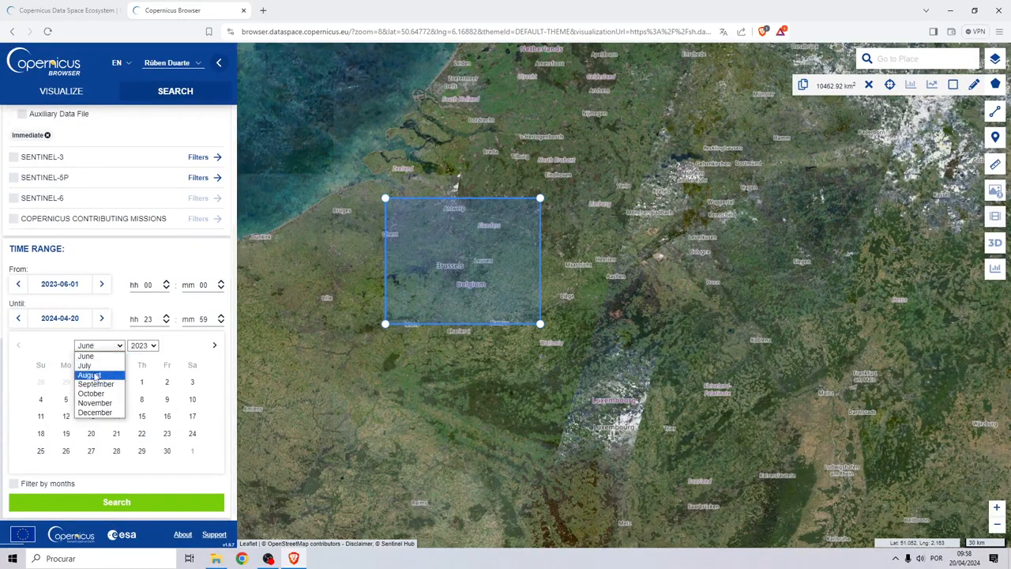
left_click(101, 360)
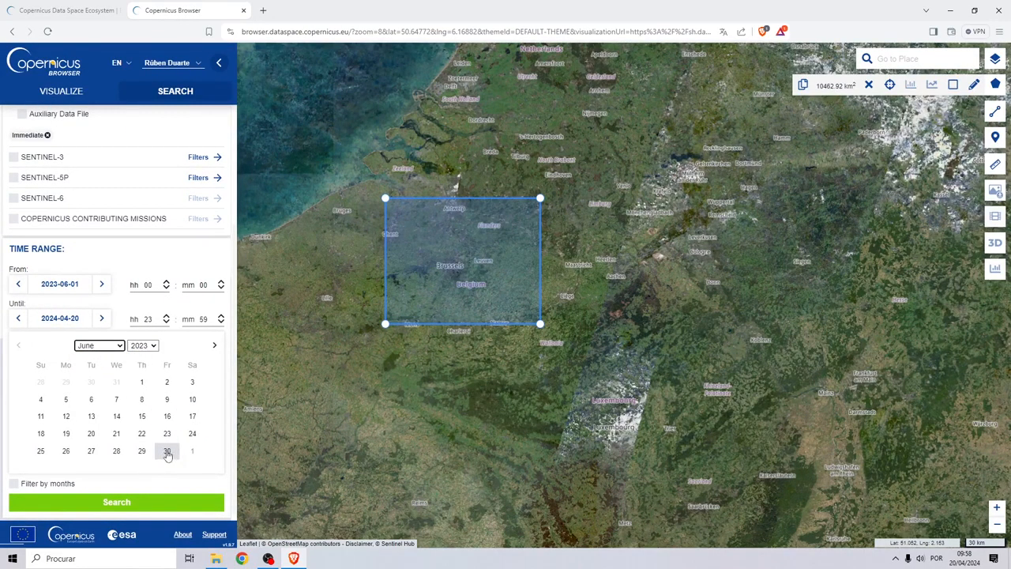
left_click(167, 451)
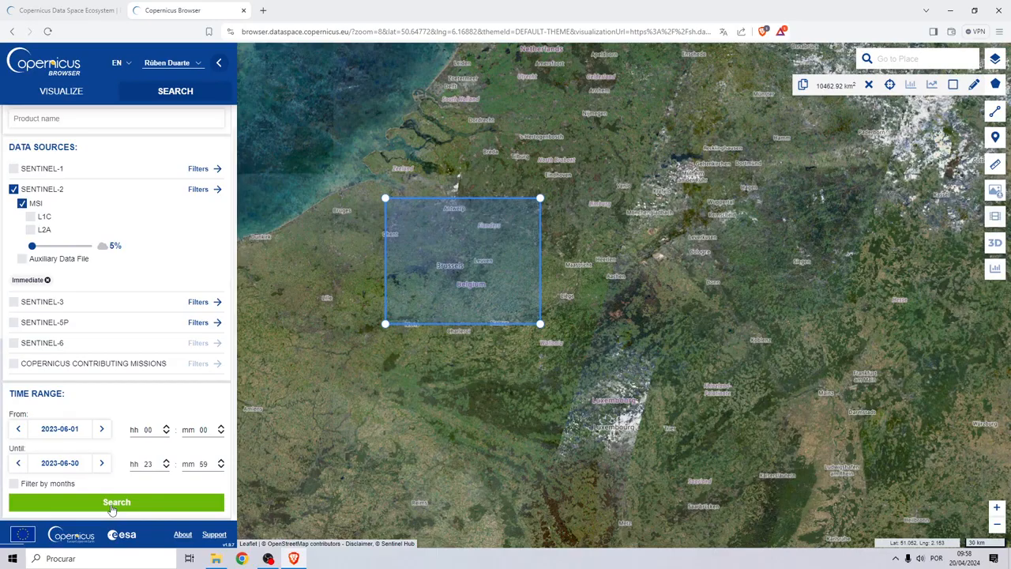
Run the search (43 products) and check the T31UFR product's cloud cover
left_click(112, 505)
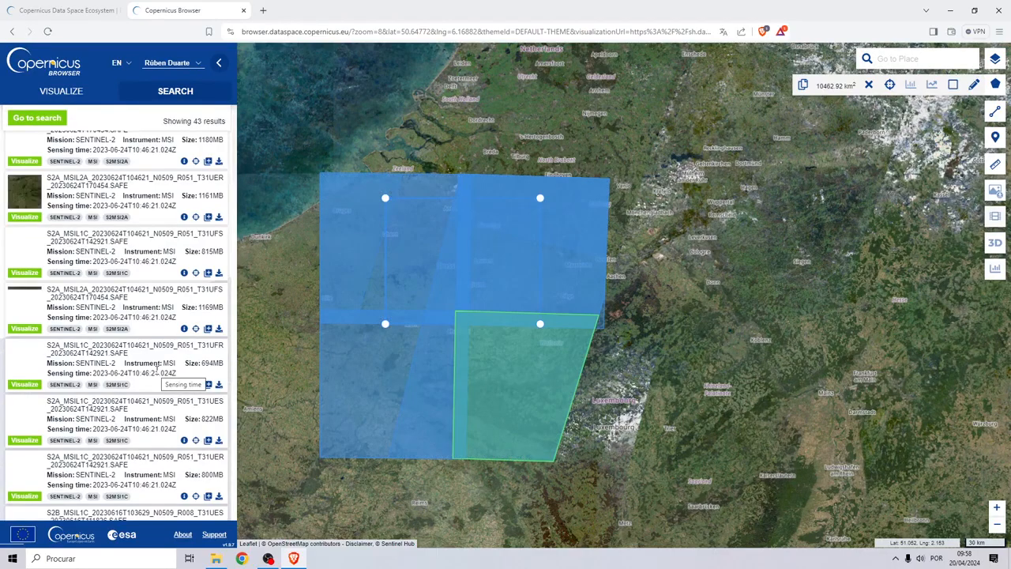
scroll(127, 293, "up", 1)
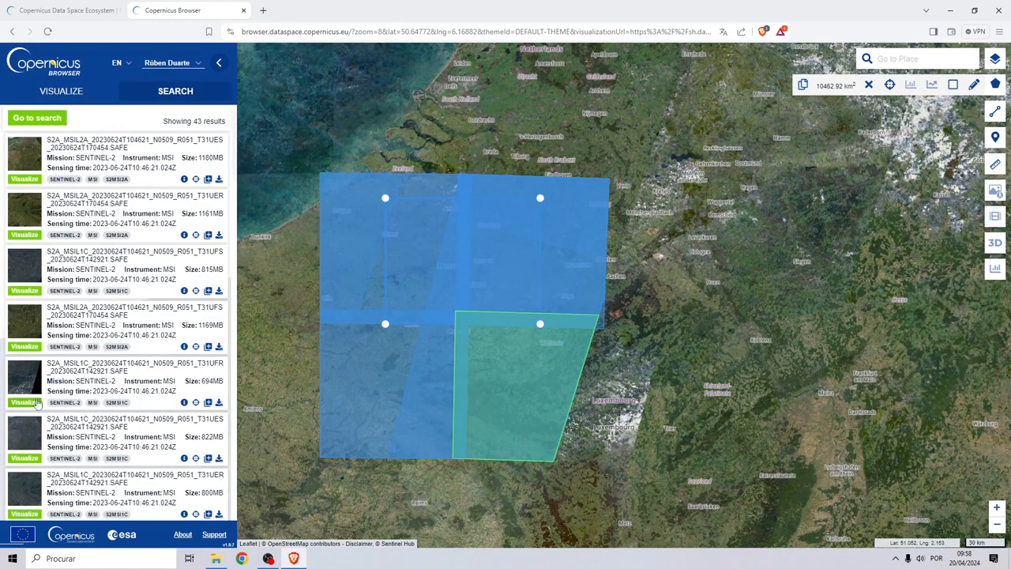
left_click(184, 402)
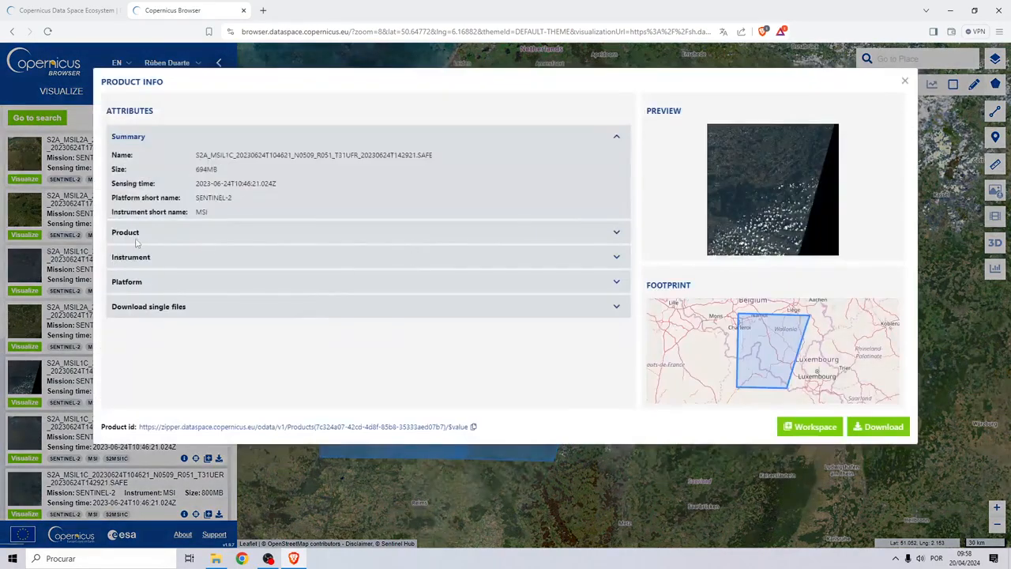
left_click(616, 232)
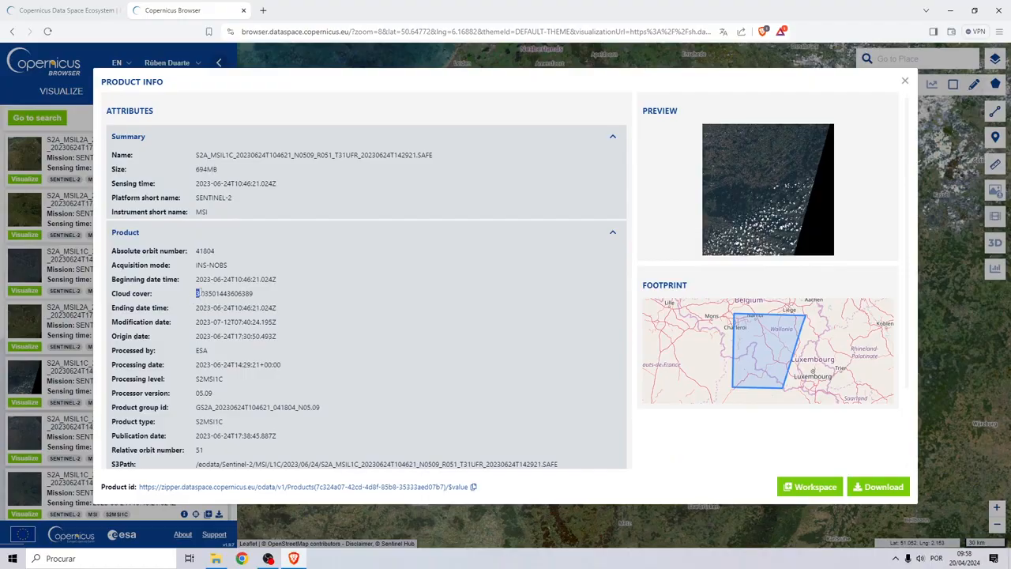
left_click_drag(200, 293, 277, 296)
left_click(904, 81)
Check the first result's cloud cover value, 0.977983
scroll(96, 310, "down", 8)
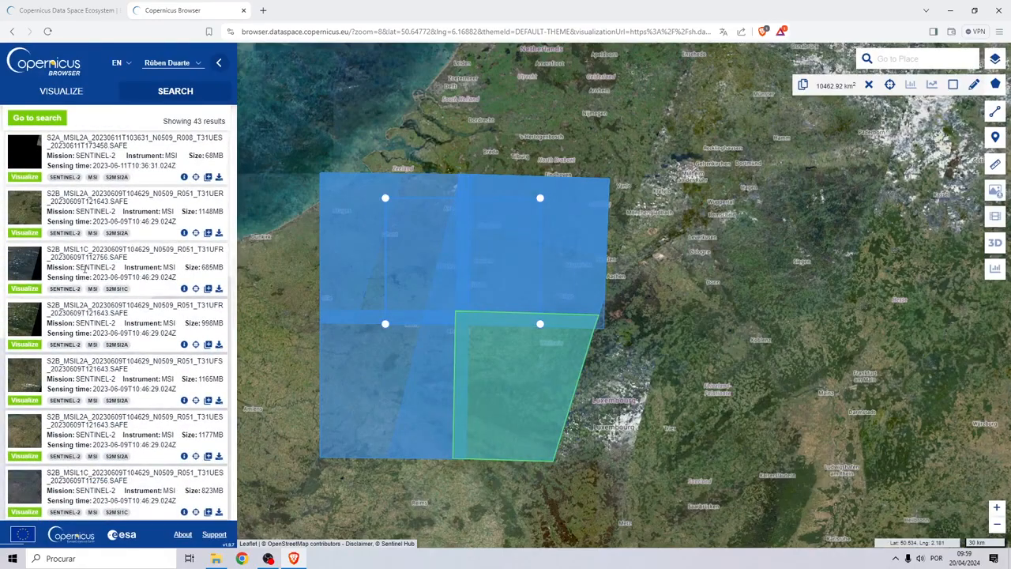
scroll(84, 268, "down", 10)
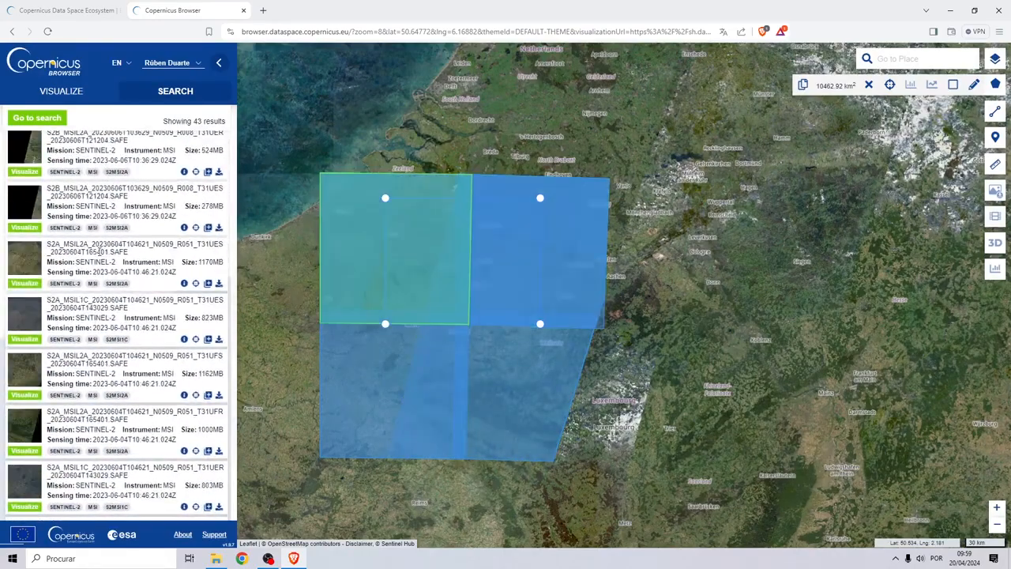
scroll(96, 251, "up", 5)
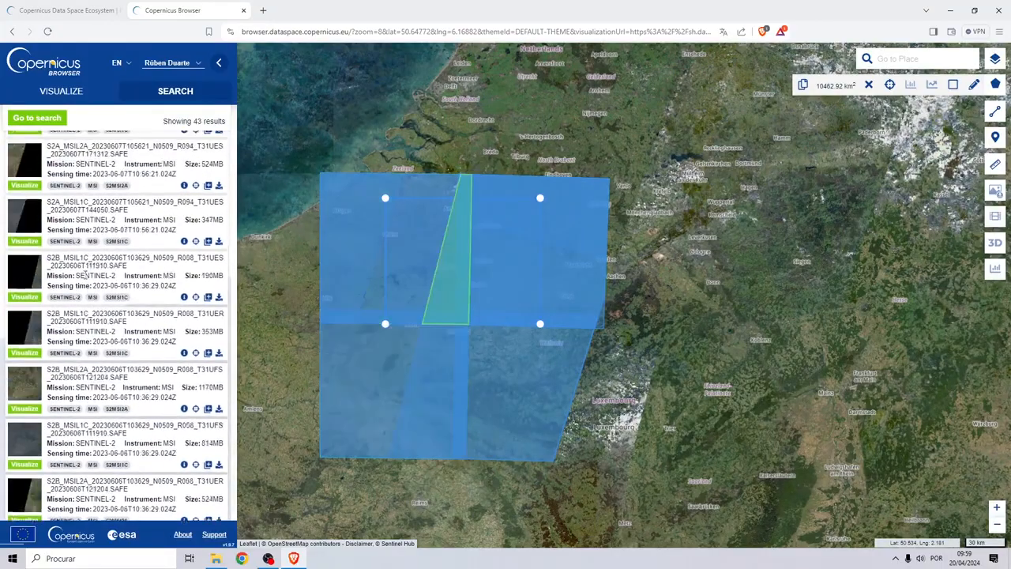
scroll(85, 273, "up", 12)
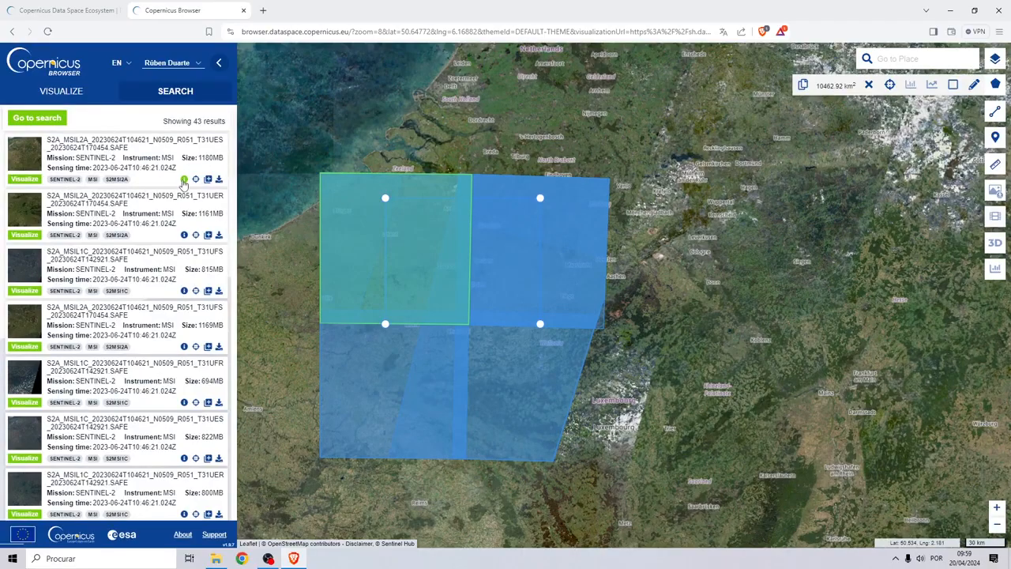
left_click(184, 180)
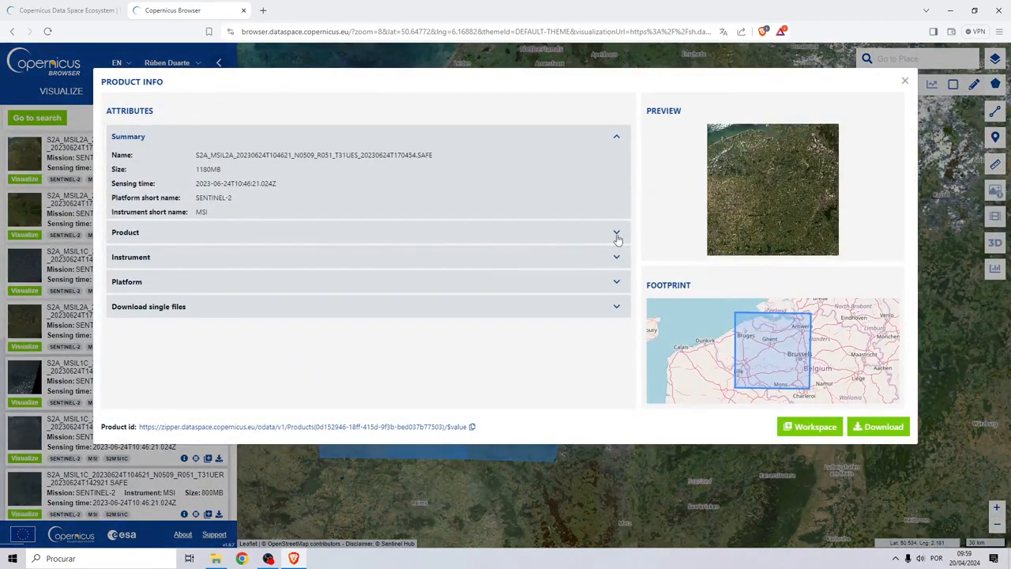
left_click(617, 235)
left_click_drag(197, 276, 246, 277)
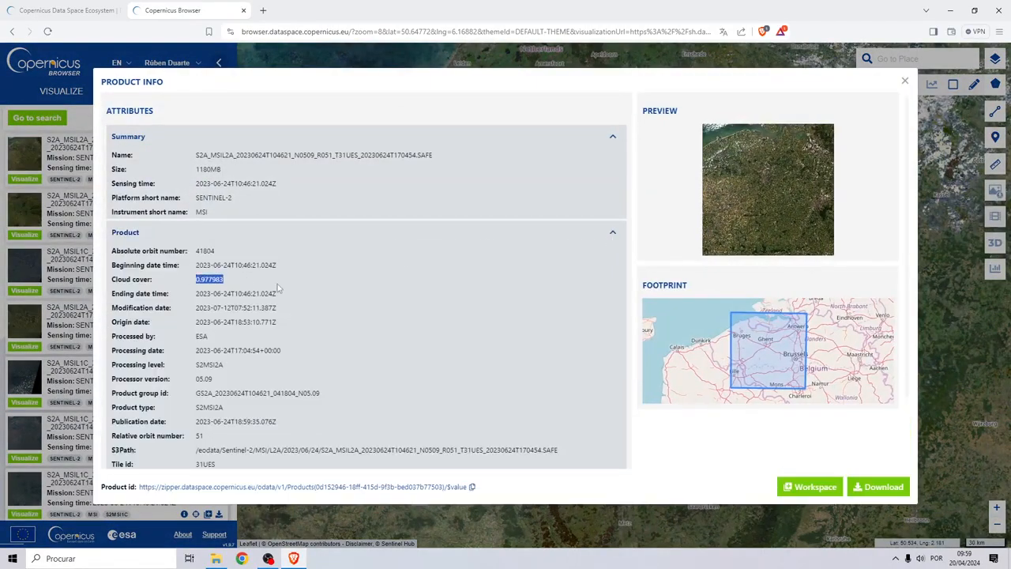
left_click(904, 82)
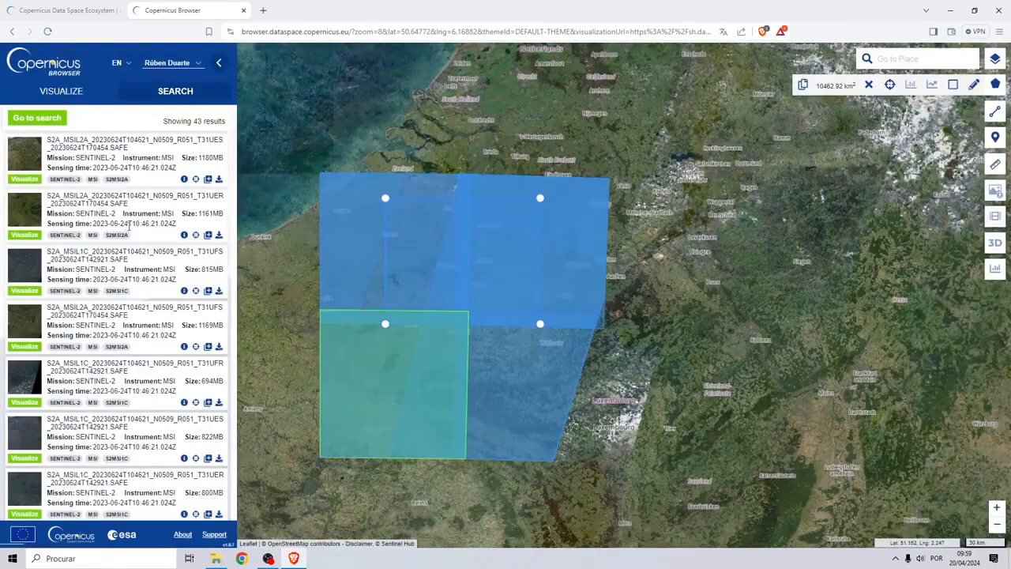
Check the T31UER product's cloud cover value, 0.265487
left_click(184, 234)
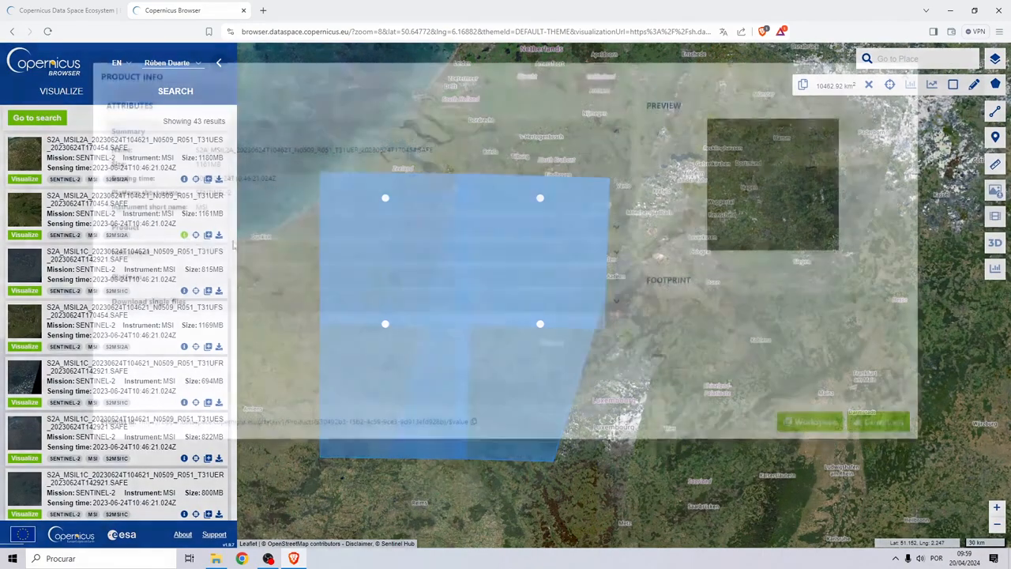
left_click(608, 233)
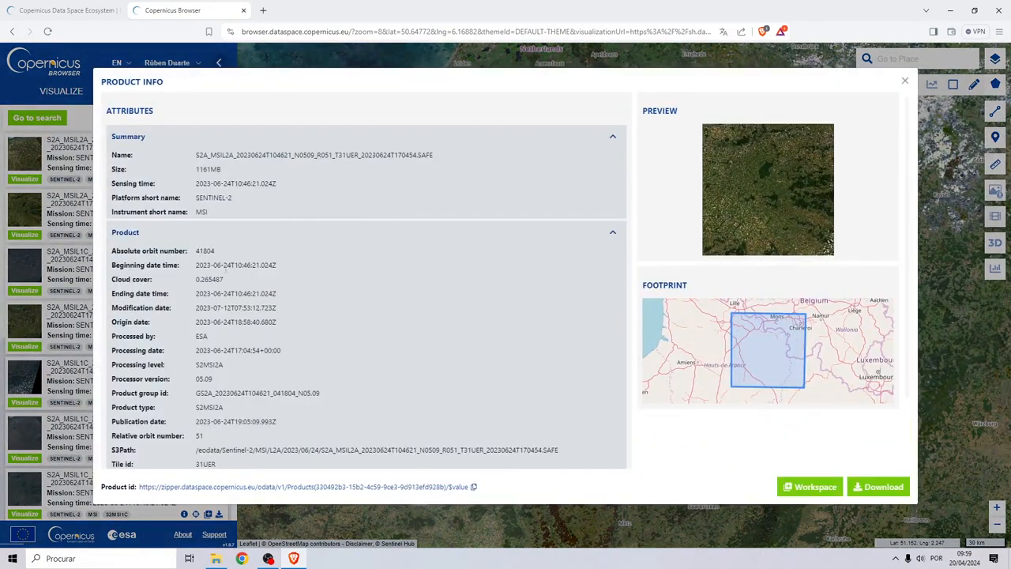
left_click_drag(191, 279, 236, 281)
left_click(905, 83)
Check the low cloud cover of the 822MB T31UES product
scroll(71, 261, "down", 3)
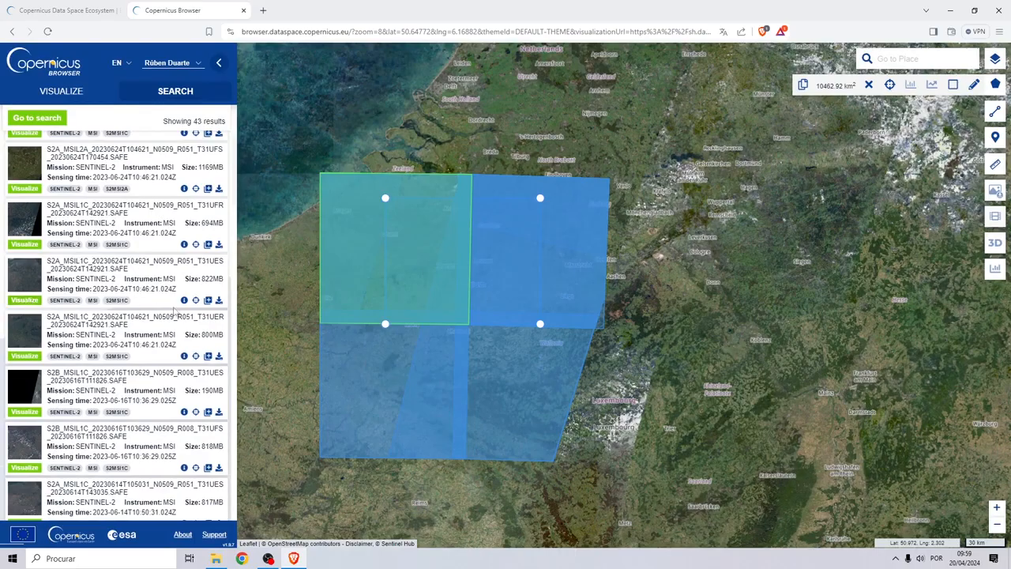
left_click(184, 300)
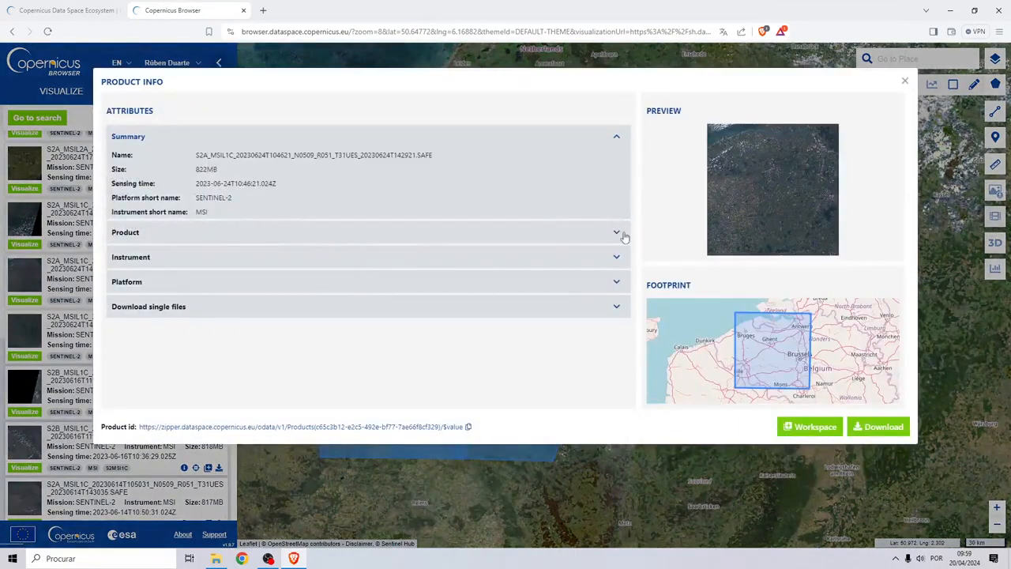
left_click(617, 234)
left_click_drag(194, 294, 271, 296)
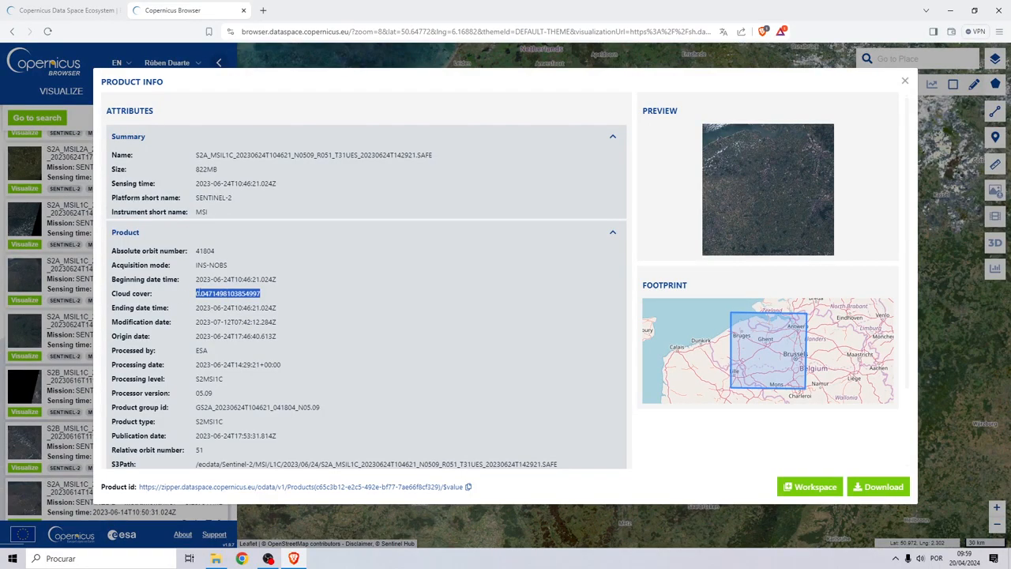
left_click(824, 103)
left_click(904, 83)
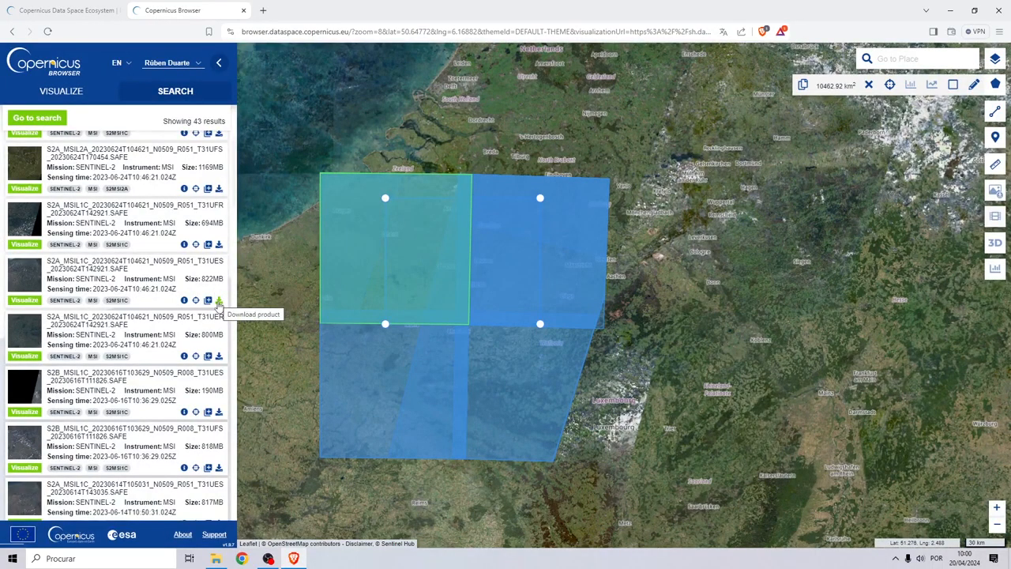
Start downloading the 822MB T31UES product and launch QGIS from the desktop
left_click(219, 300)
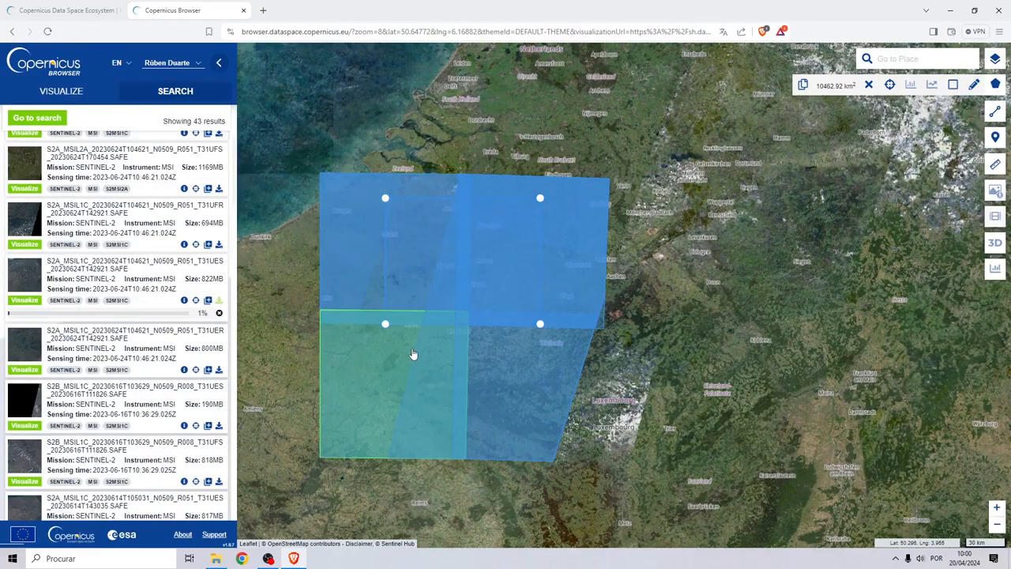
left_click(952, 9)
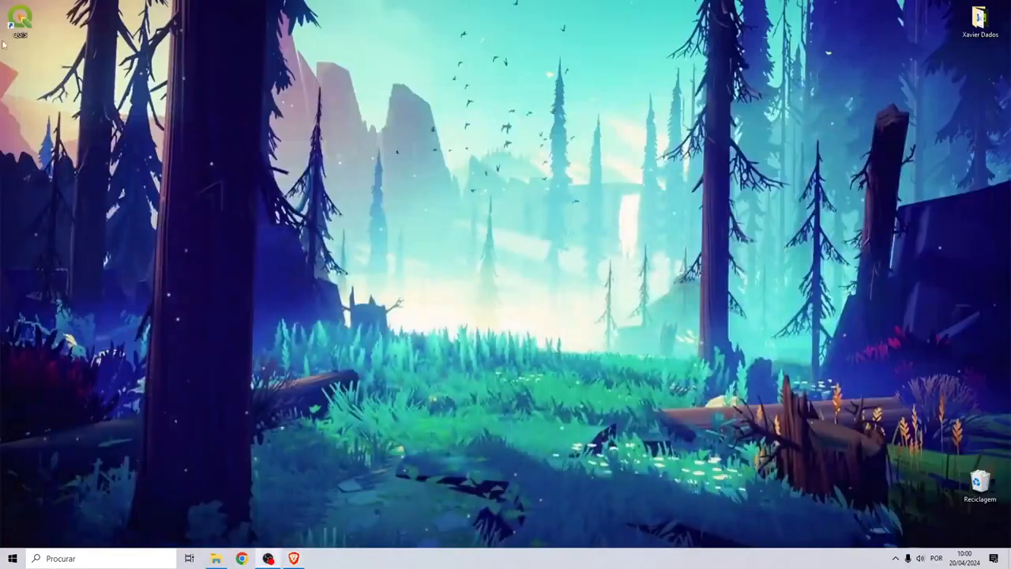
double_click(21, 22)
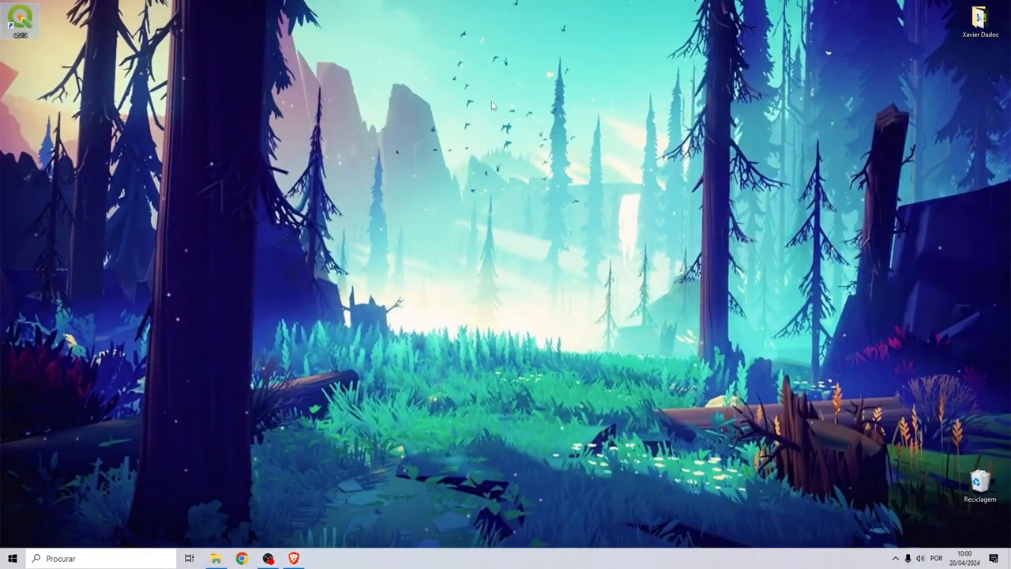
Create a desktop folder named NDVI Analysis and move it further left
right_click(575, 81)
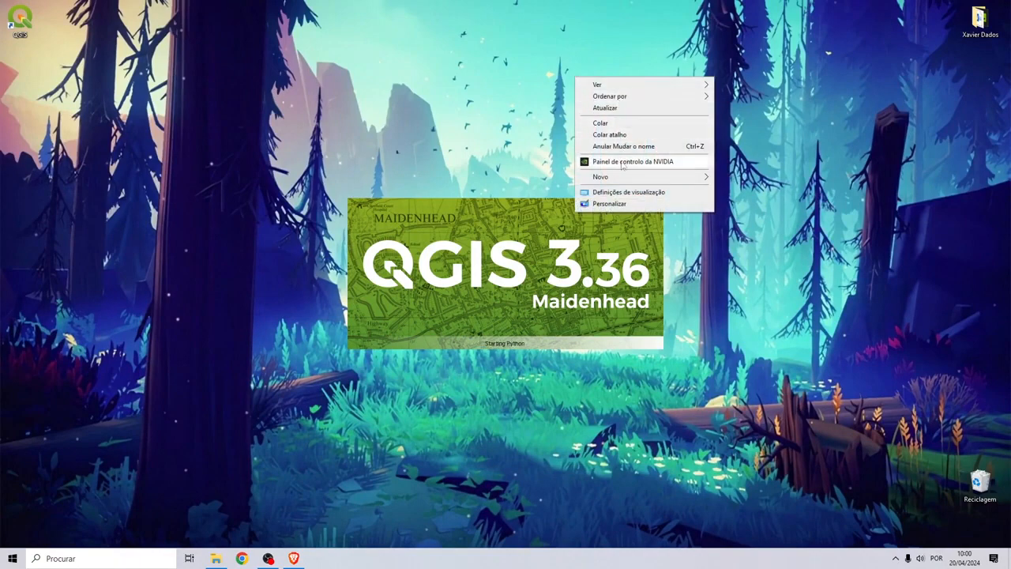
mouse_move(624, 176)
left_click(735, 179)
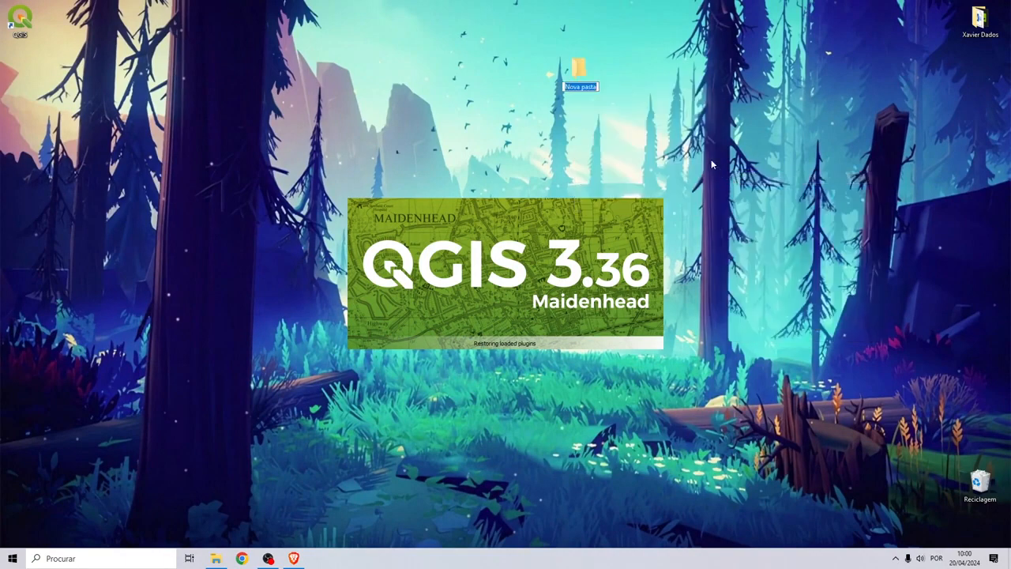
type("NDVI Sentinel")
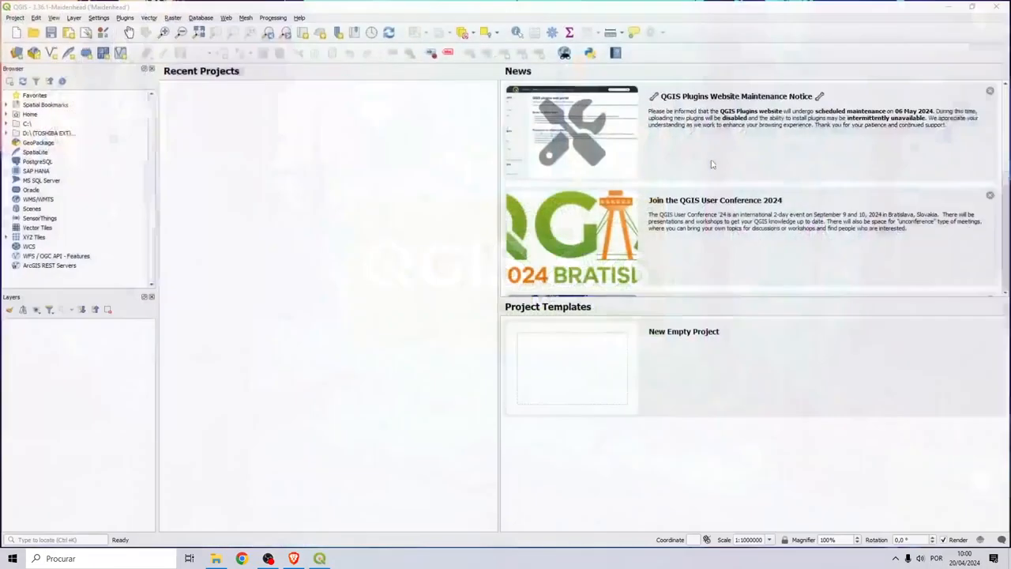
left_click(950, 7)
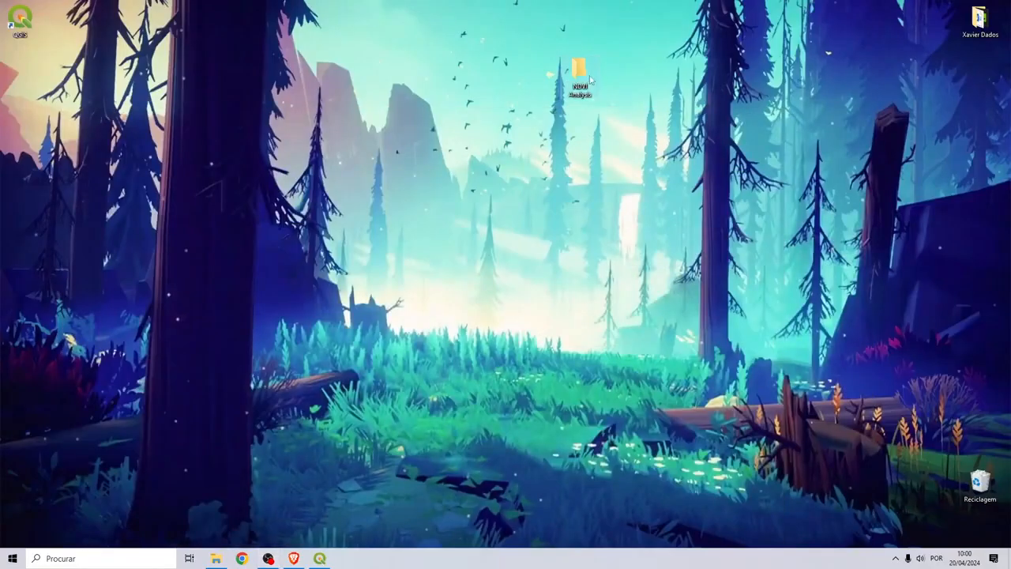
left_click_drag(591, 79, 391, 79)
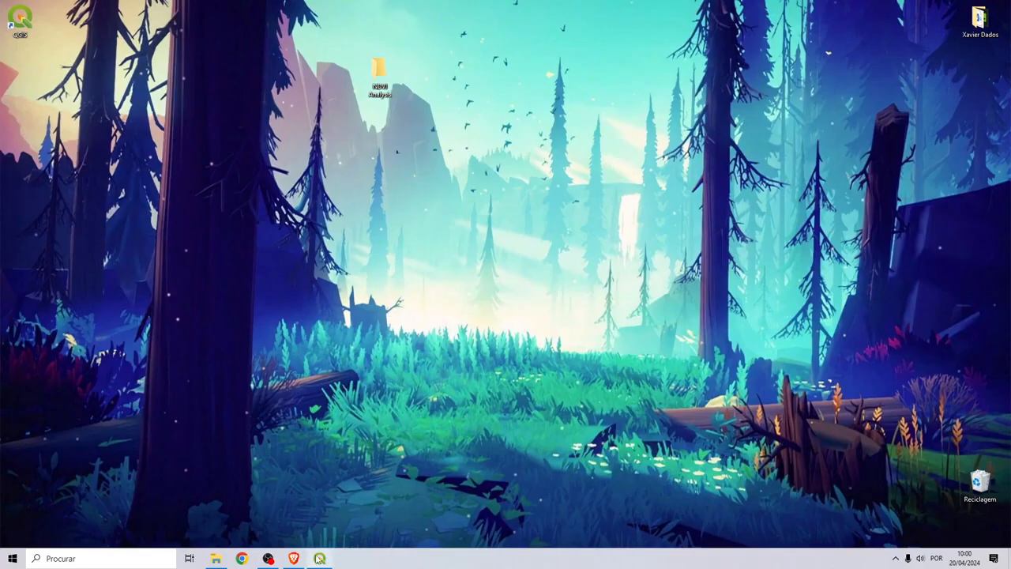
left_click(319, 558)
Save the project as NDVI in the desktop NDVI Analysis folder and dismiss the startup notices
left_click(13, 16)
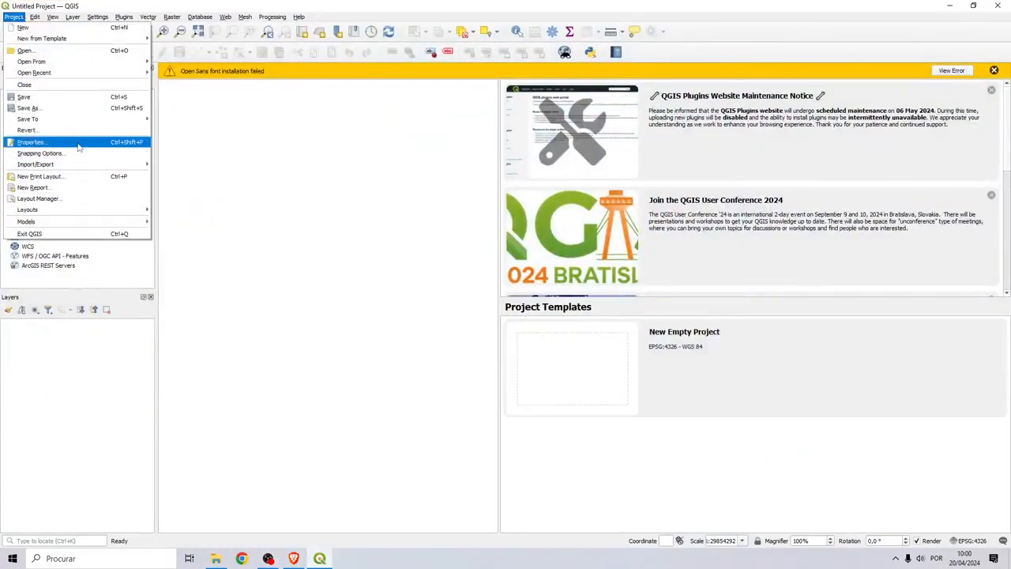
left_click(69, 108)
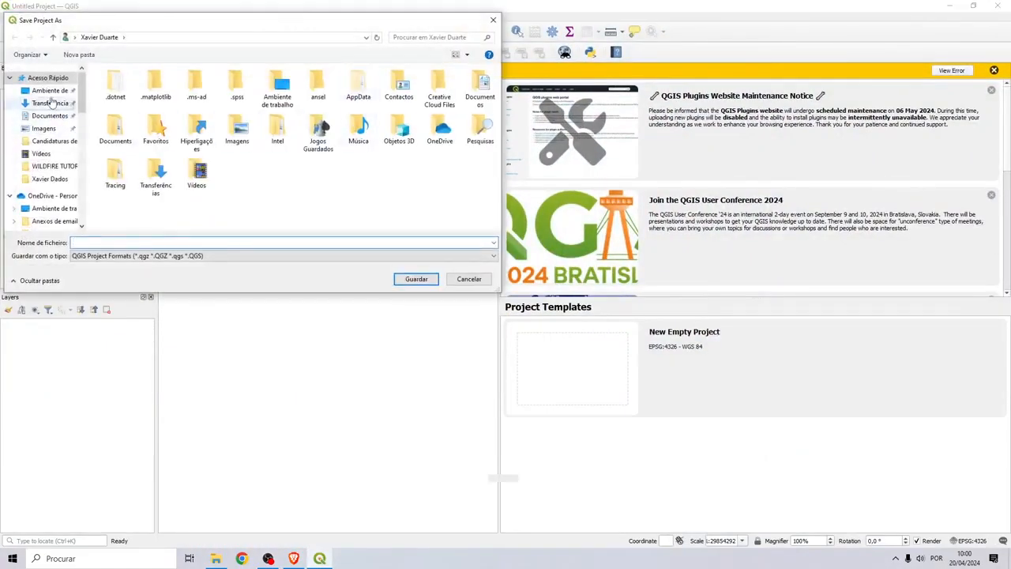
left_click(49, 90)
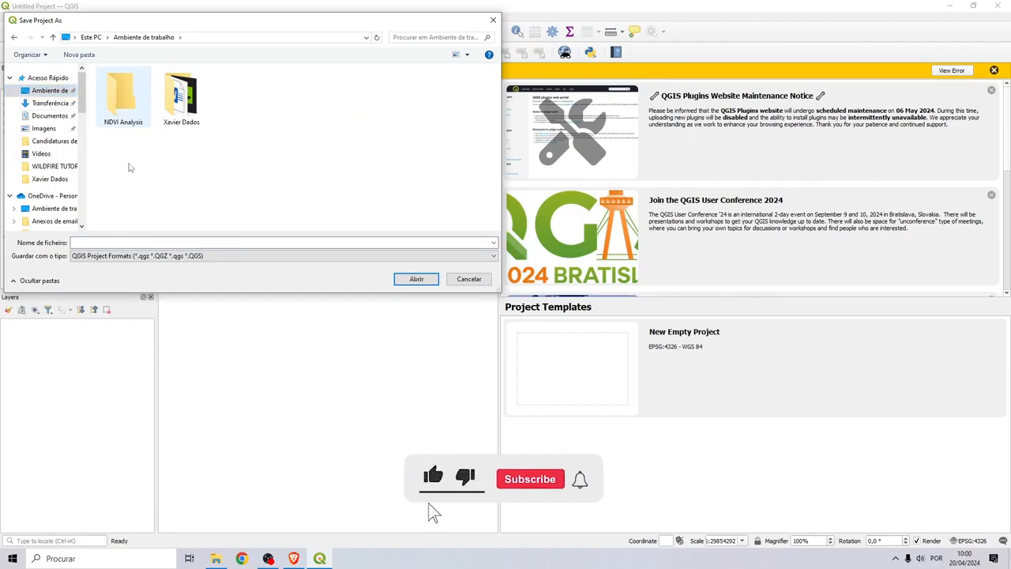
double_click(124, 119)
left_click(111, 242)
type("NDVI")
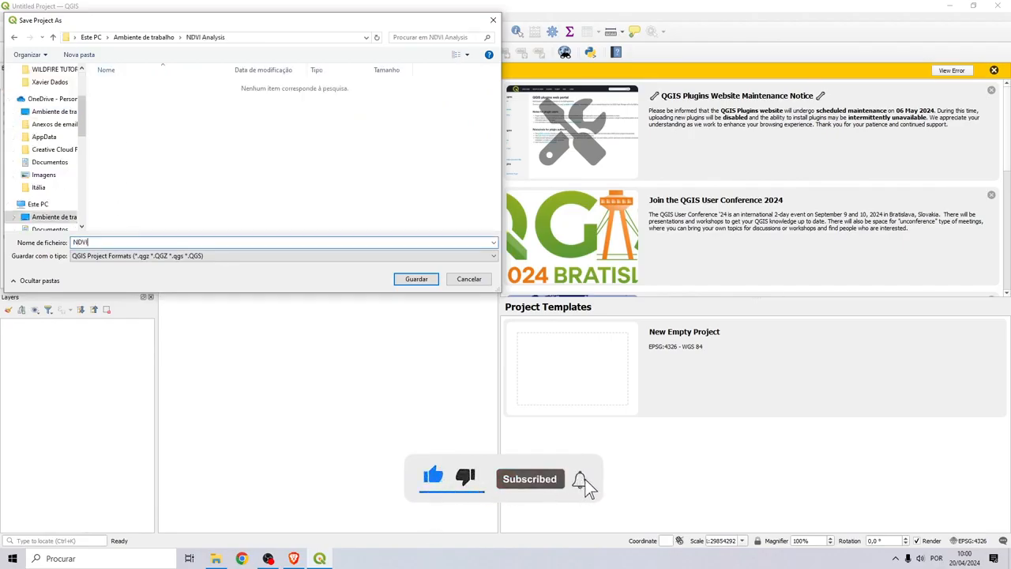
left_click(414, 280)
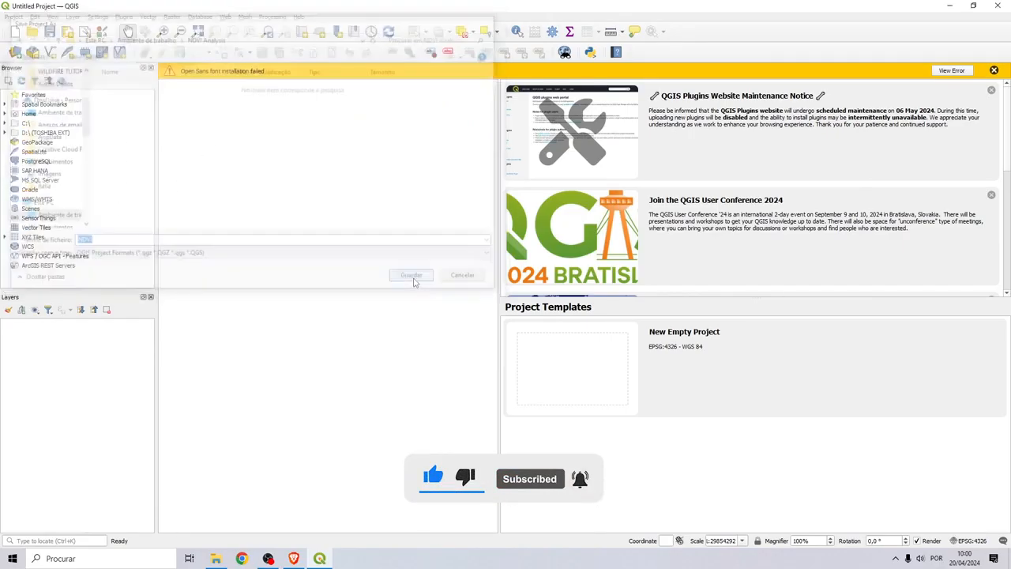
left_click(994, 71)
left_click(991, 90)
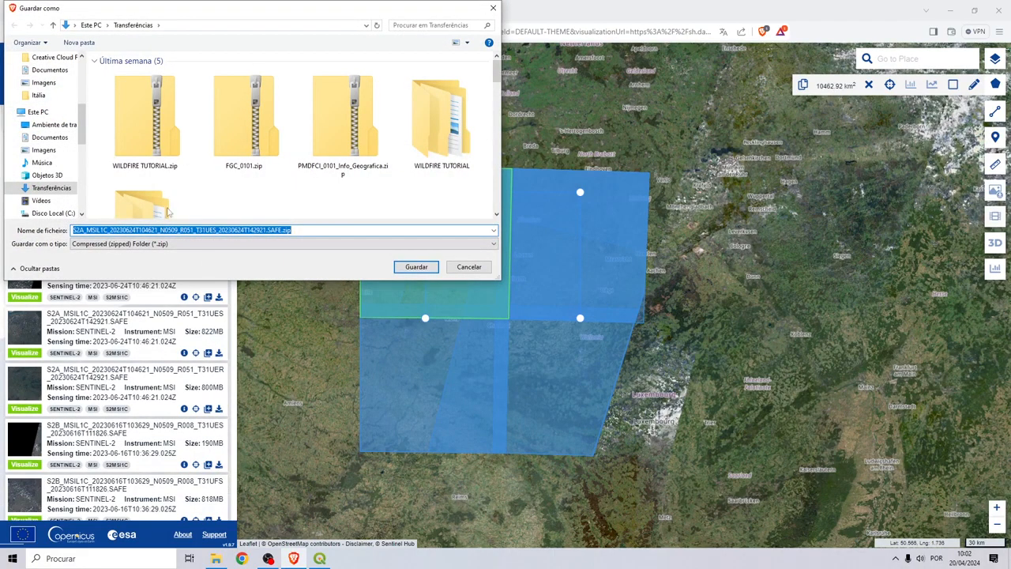
Save the T31UES scene zip into the desktop NDVI Analysis folder
left_click(86, 125)
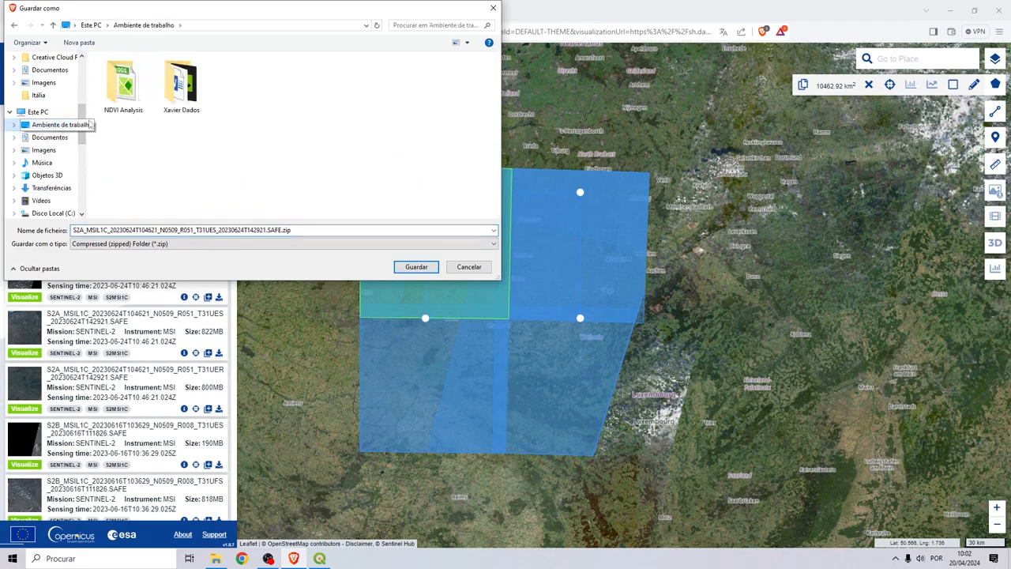
double_click(124, 94)
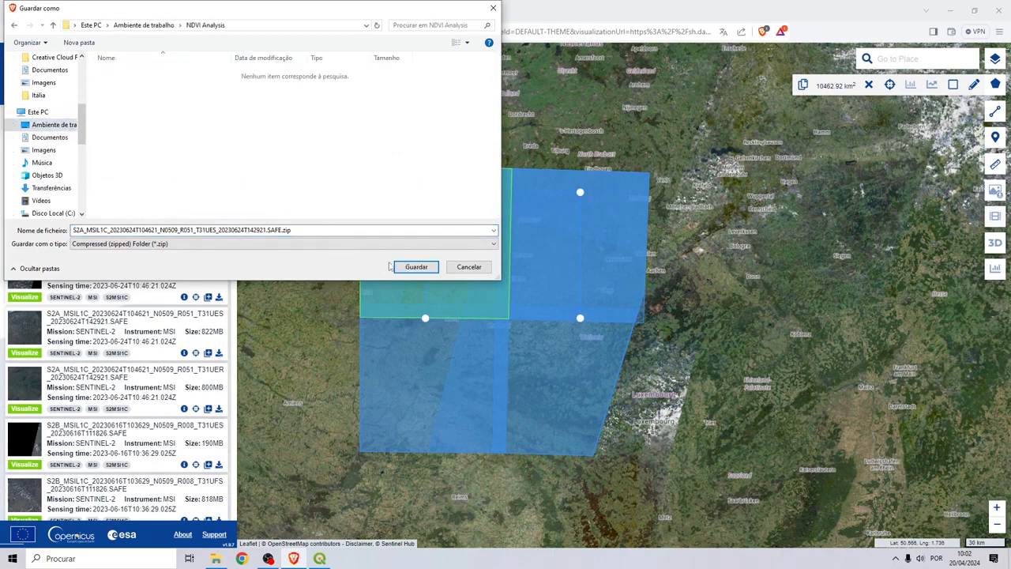
left_click(417, 267)
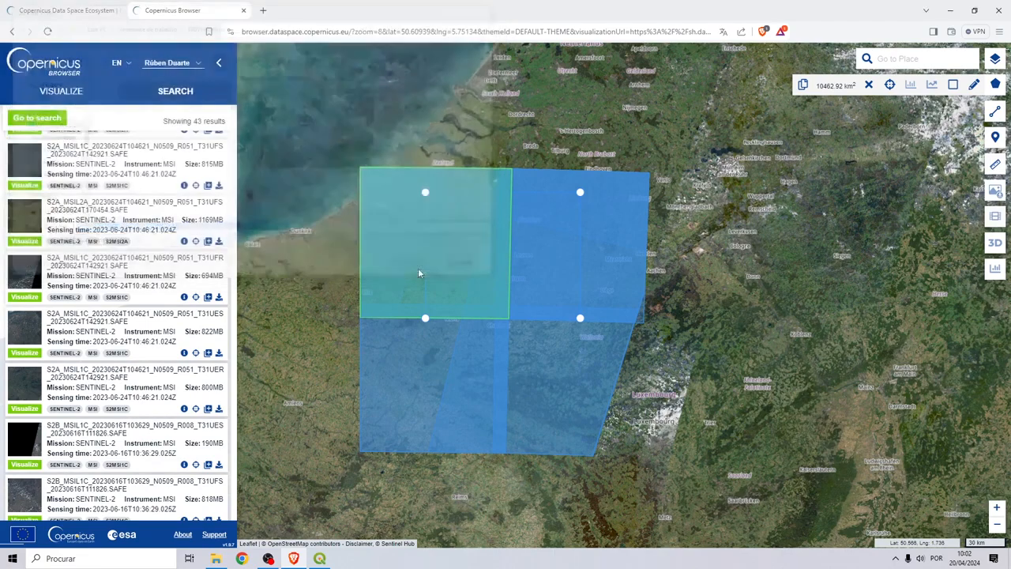
Close all Brave tabs and minimize QGIS to show the desktop
left_click(997, 10)
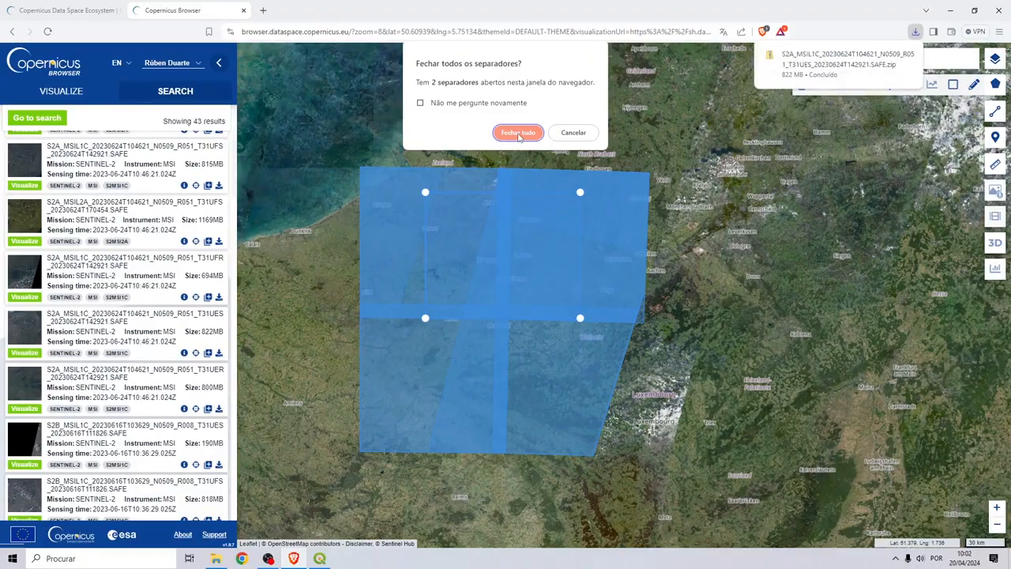
left_click(519, 133)
left_click(949, 6)
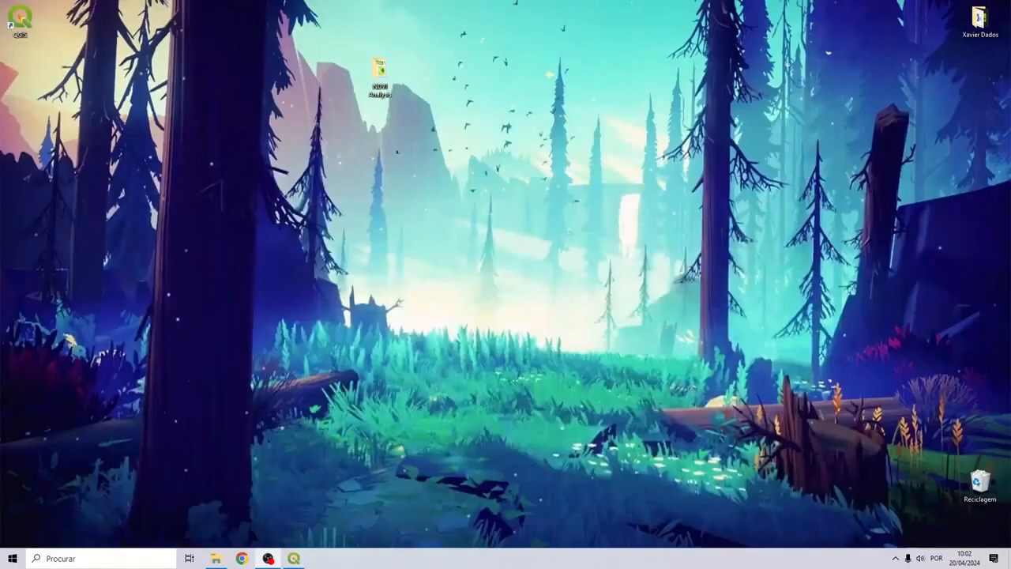
Extract the Sentinel-2 zip in NDVI Analysis with 7-Zip's Extrair para aqui
double_click(380, 73)
left_click(214, 126)
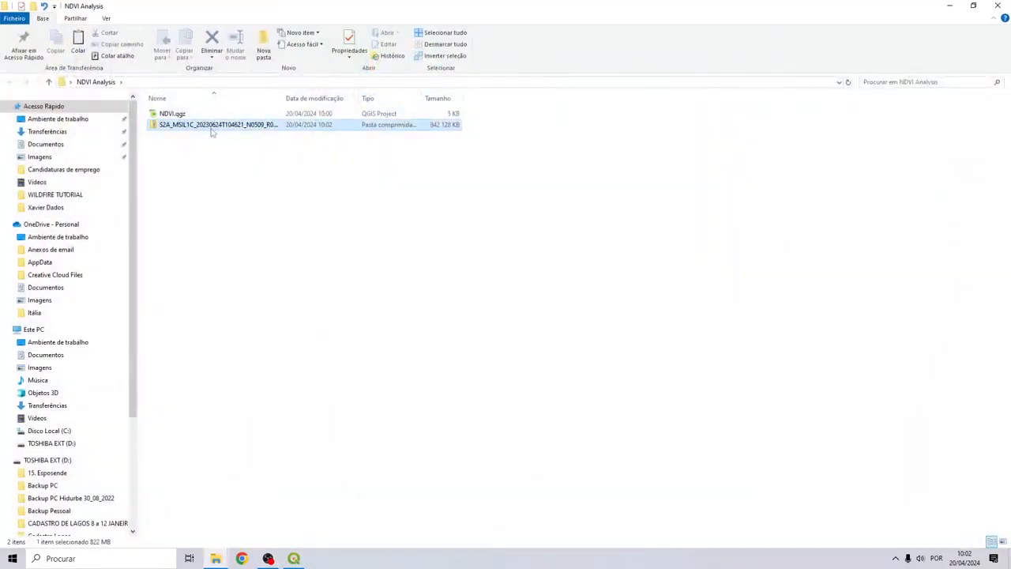
right_click(212, 127)
mouse_move(257, 188)
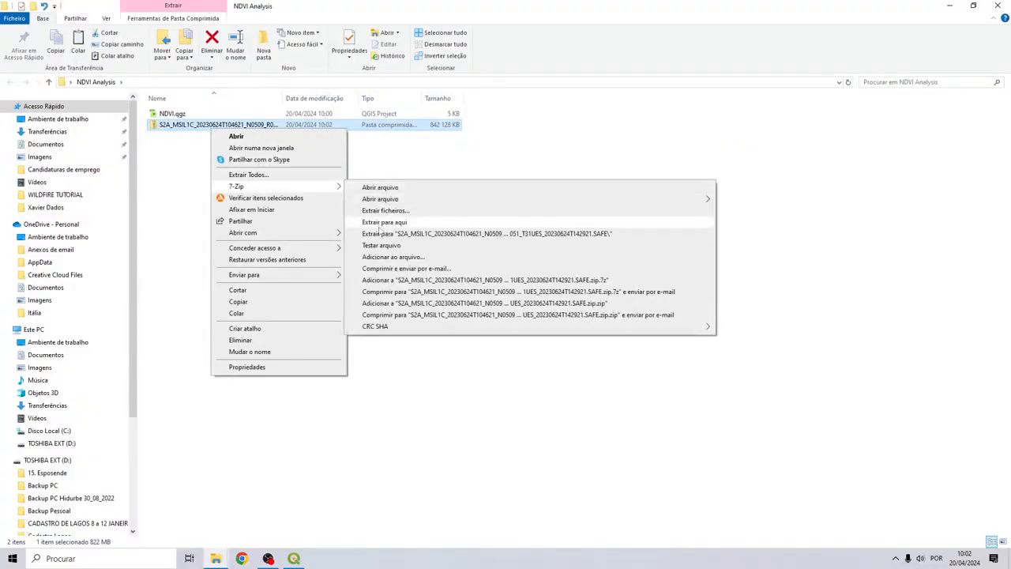
left_click(385, 234)
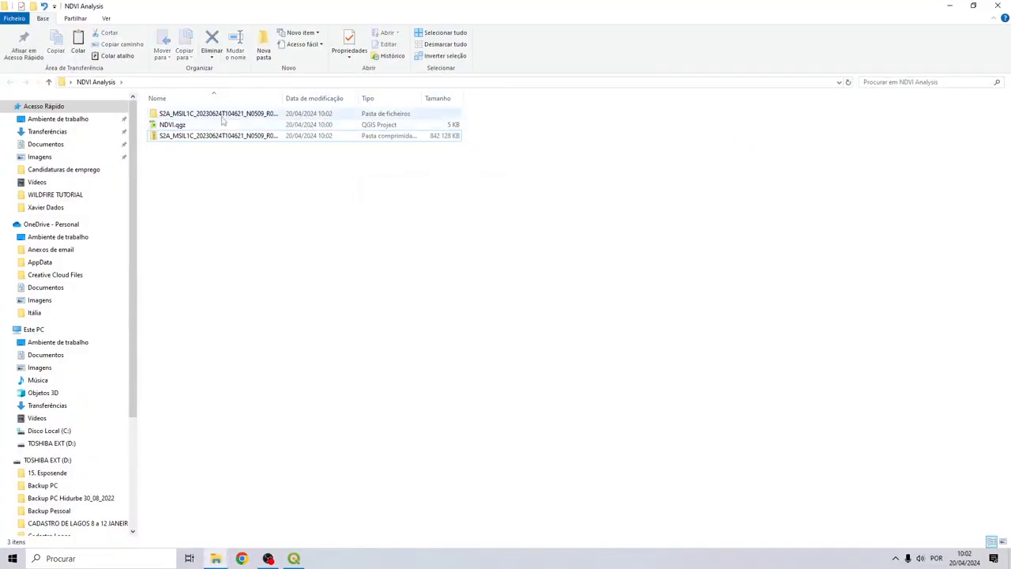
Open the SAFE folder down through GRANULE and L1C_T31UES to IMG_DATA
left_click(222, 118)
double_click(210, 115)
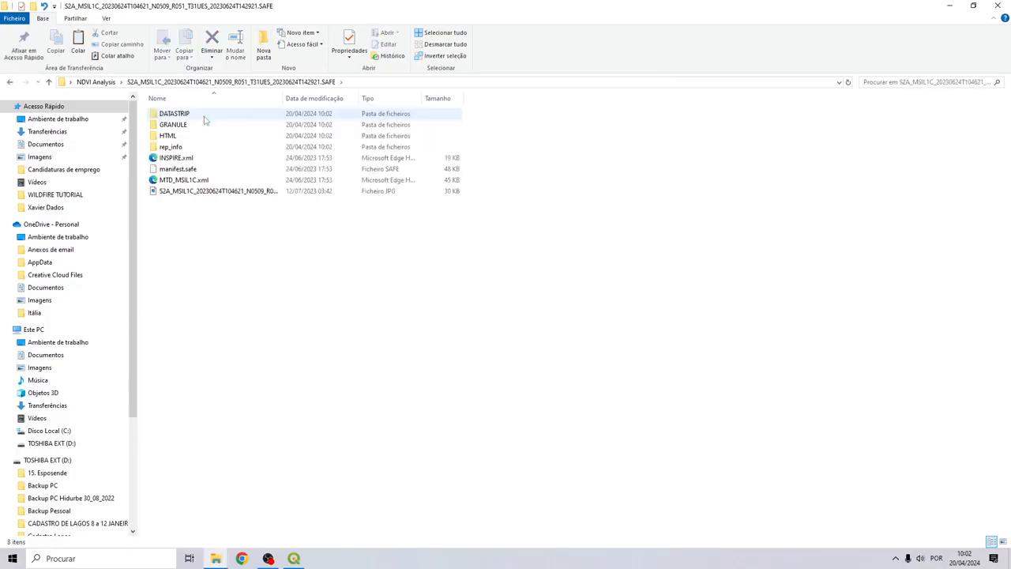
double_click(170, 125)
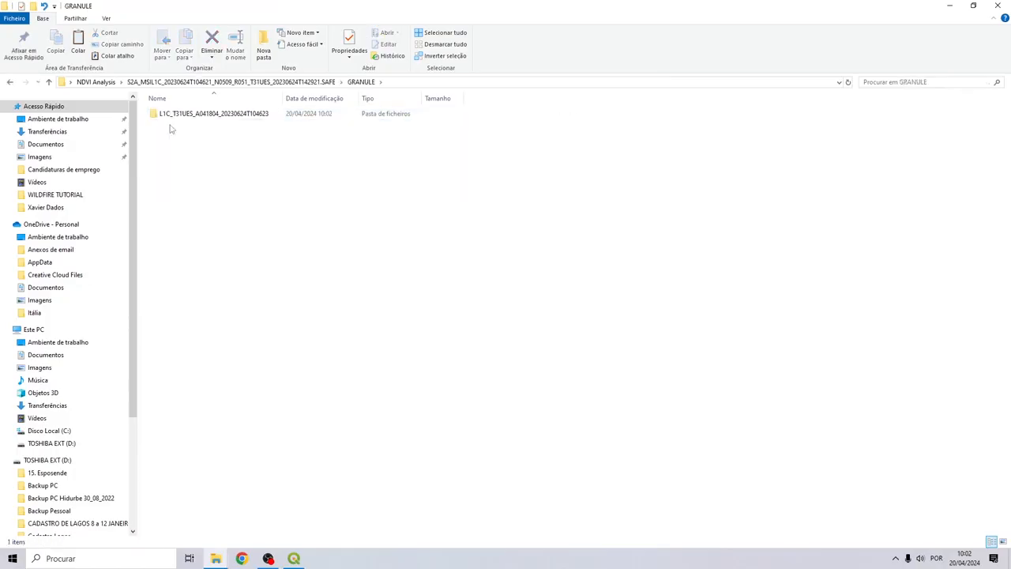
left_click(179, 115)
double_click(179, 115)
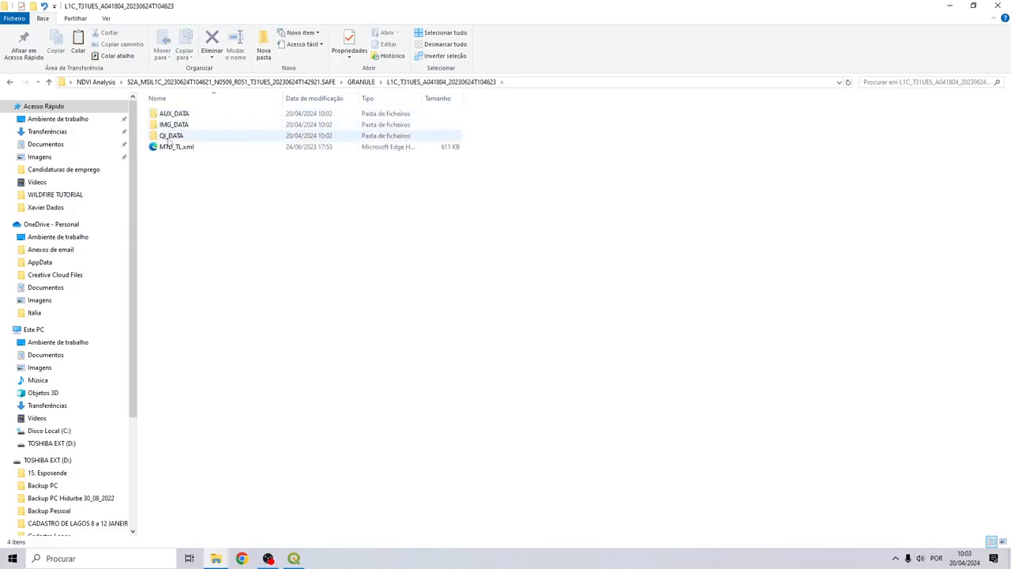
double_click(176, 127)
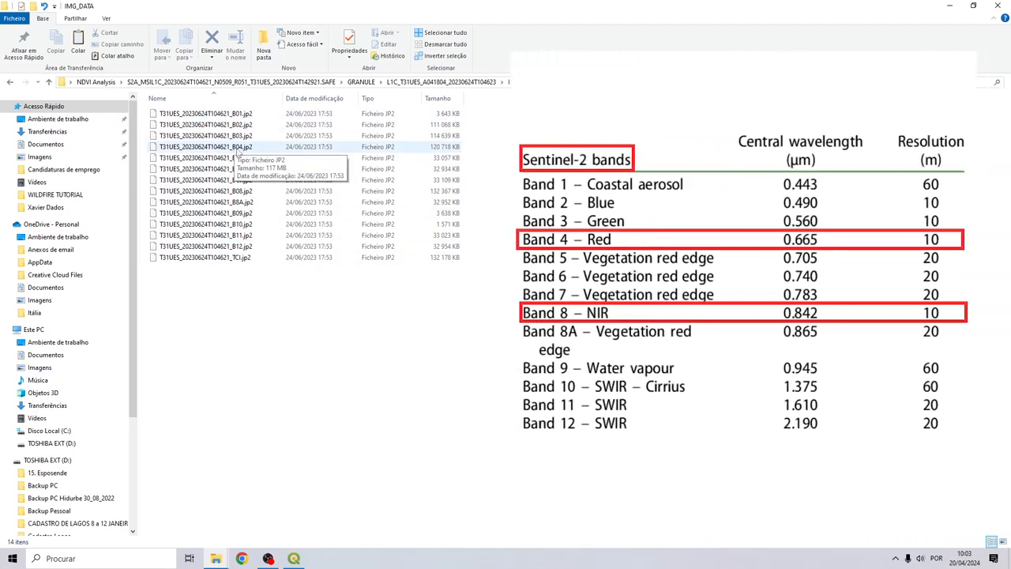
Locate the B04 red and B08 near-infrared band files, then return to QGIS
left_click(241, 150)
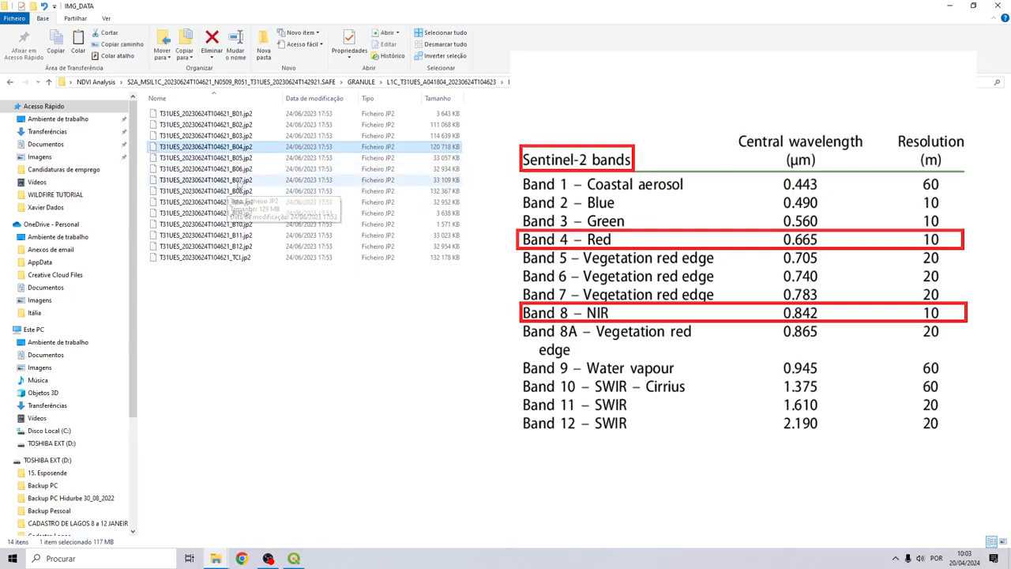
left_click(215, 192, "ctrl")
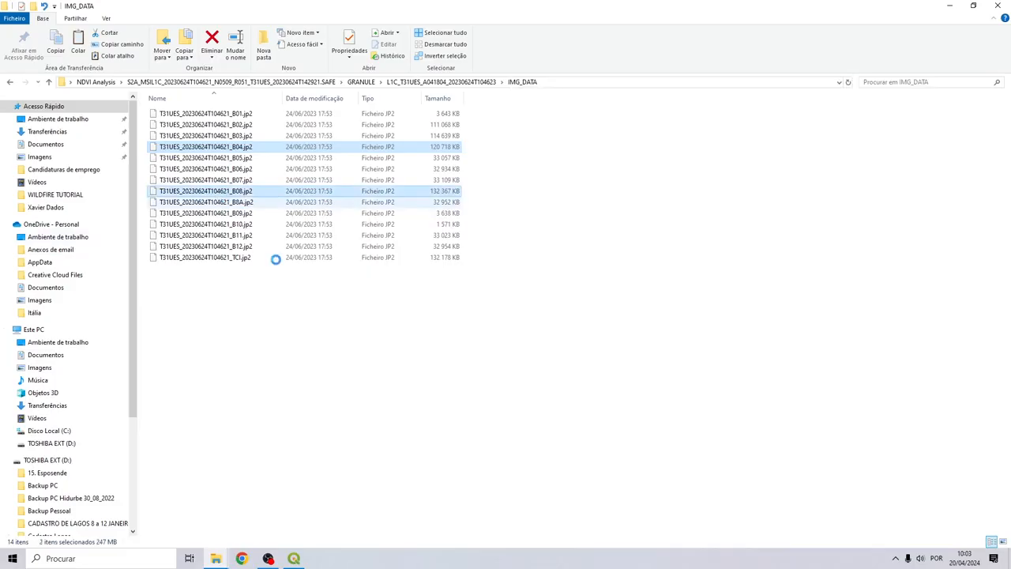
left_click(280, 294)
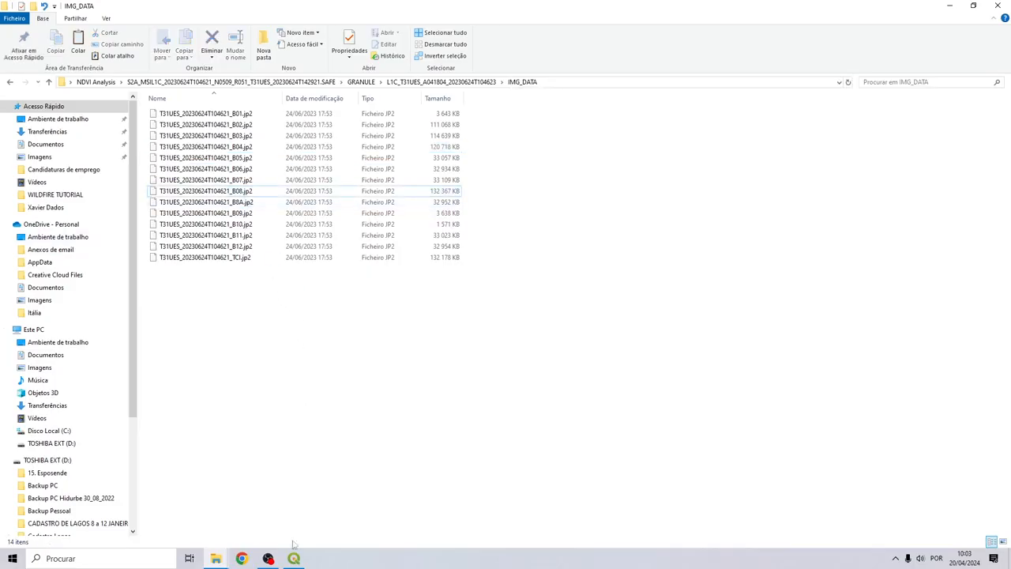
left_click(294, 558)
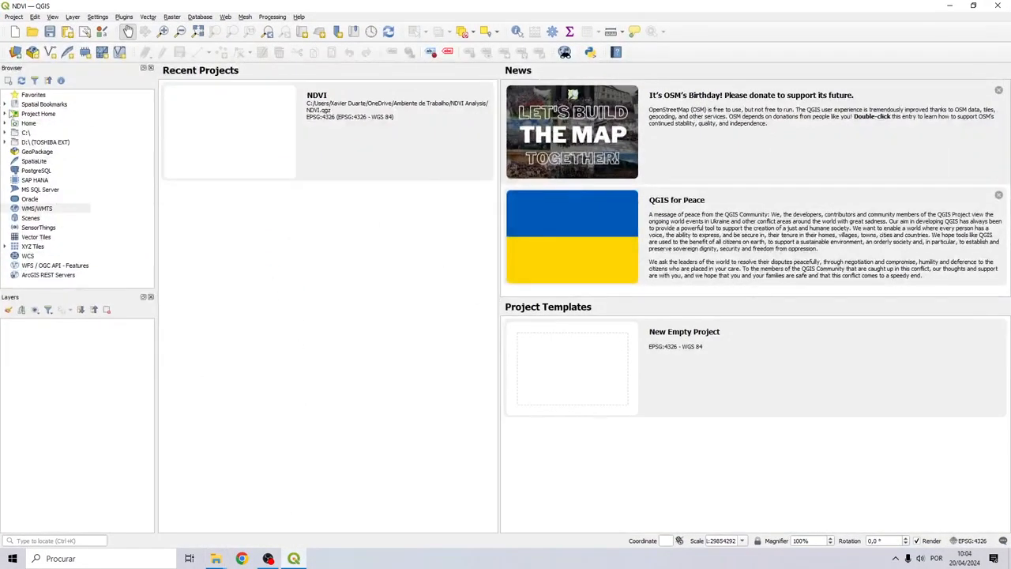
Browse the Browser panel down to the IMG_DATA folder of the S2A scene's L1C_T31UES tile
left_click(5, 114)
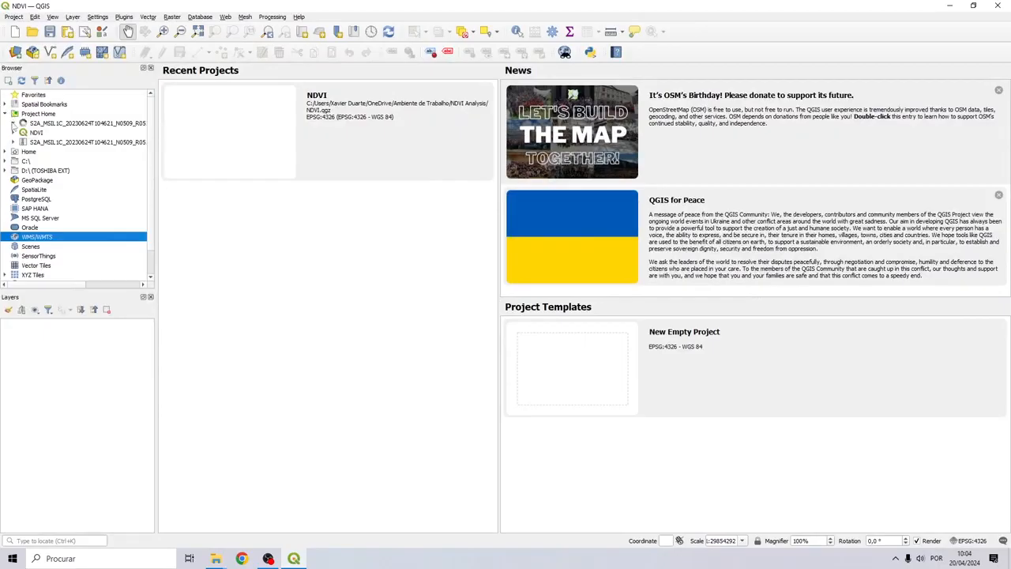
left_click(13, 123)
left_click(23, 142)
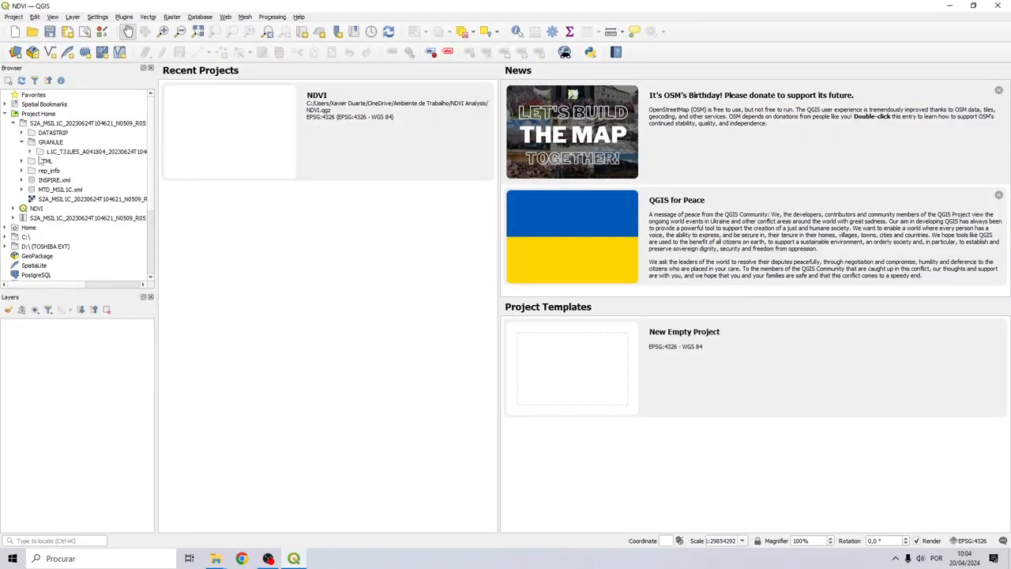
left_click(30, 152)
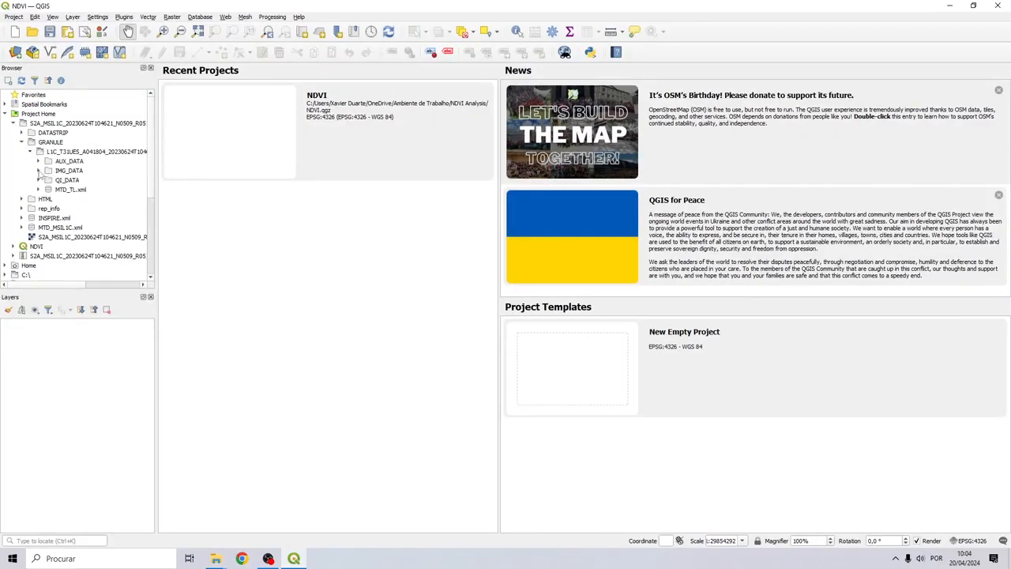
left_click(38, 171)
left_click_drag(79, 288, 103, 288)
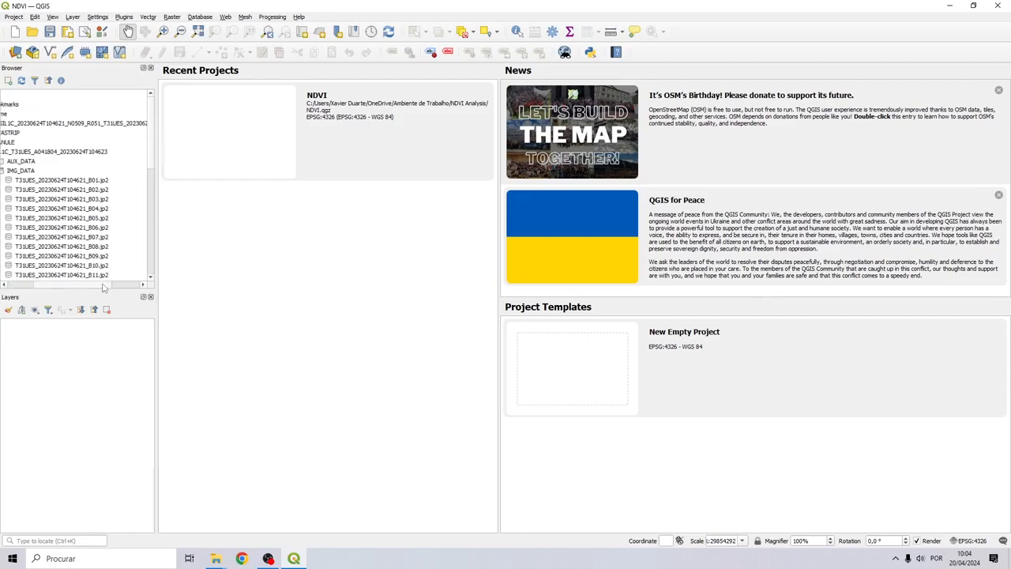
Load the B04 and B08 band files into the map as layers
left_click(99, 208)
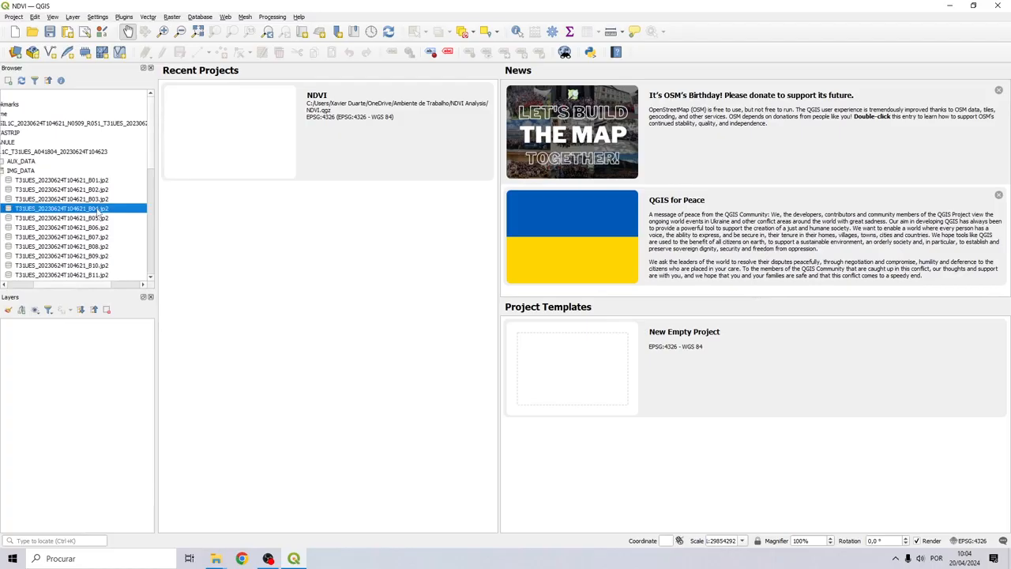
left_click(101, 247, "ctrl")
left_click_drag(97, 211, 62, 340)
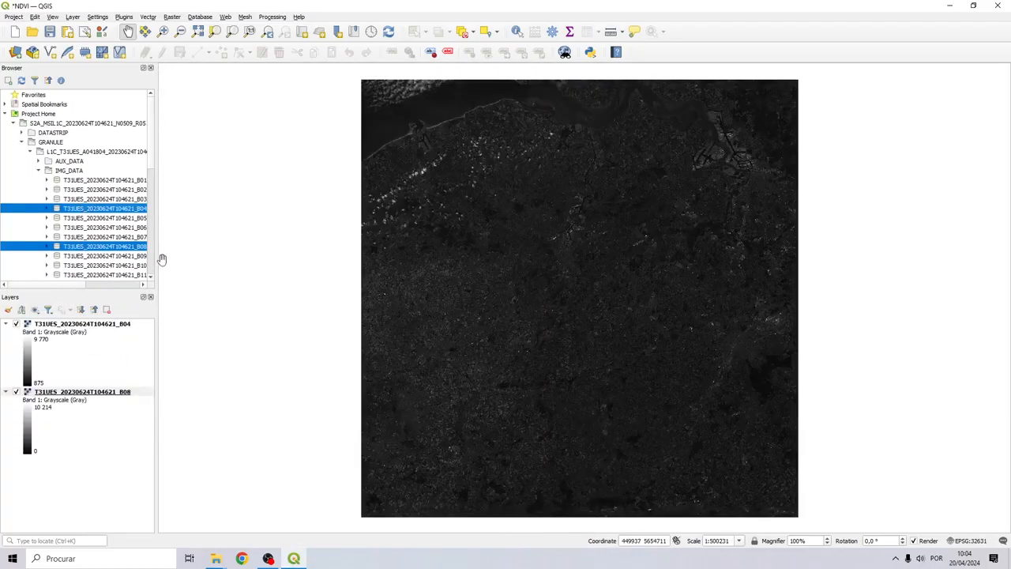
left_click_drag(471, 221, 428, 218)
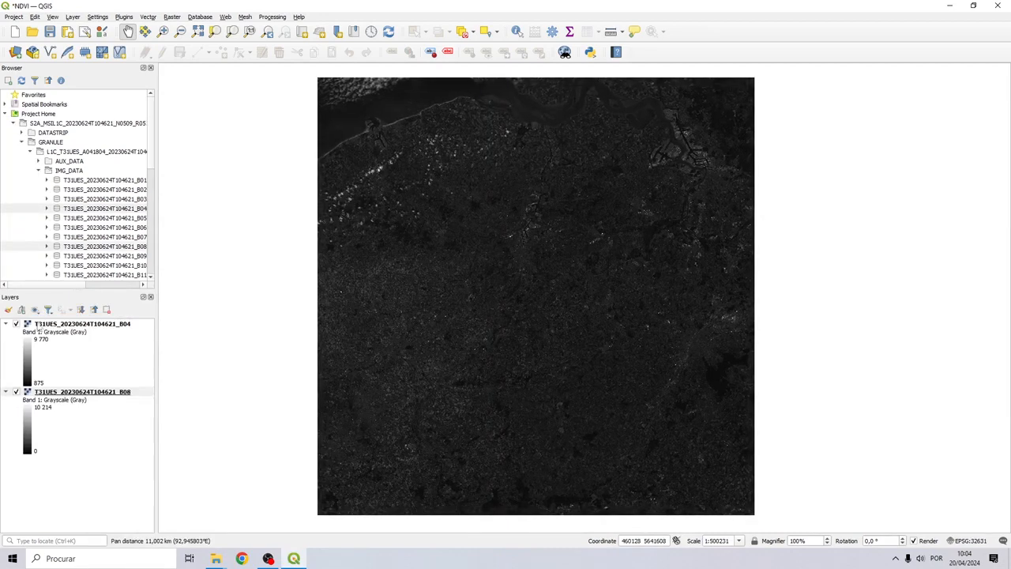
Toggle the B04 layer off and on to compare it with B08 beneath
left_click(85, 326)
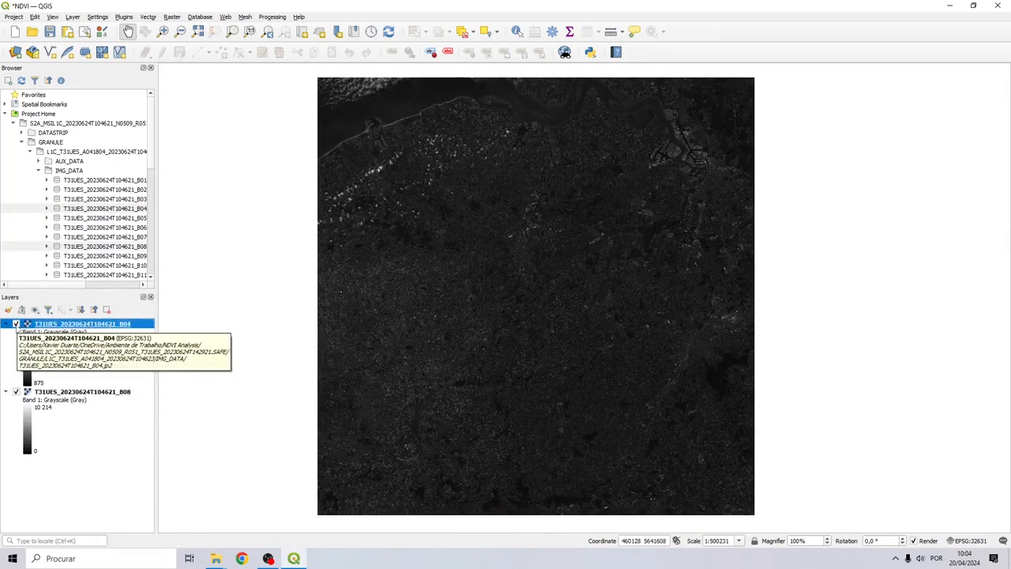
left_click(16, 324)
left_click(16, 324)
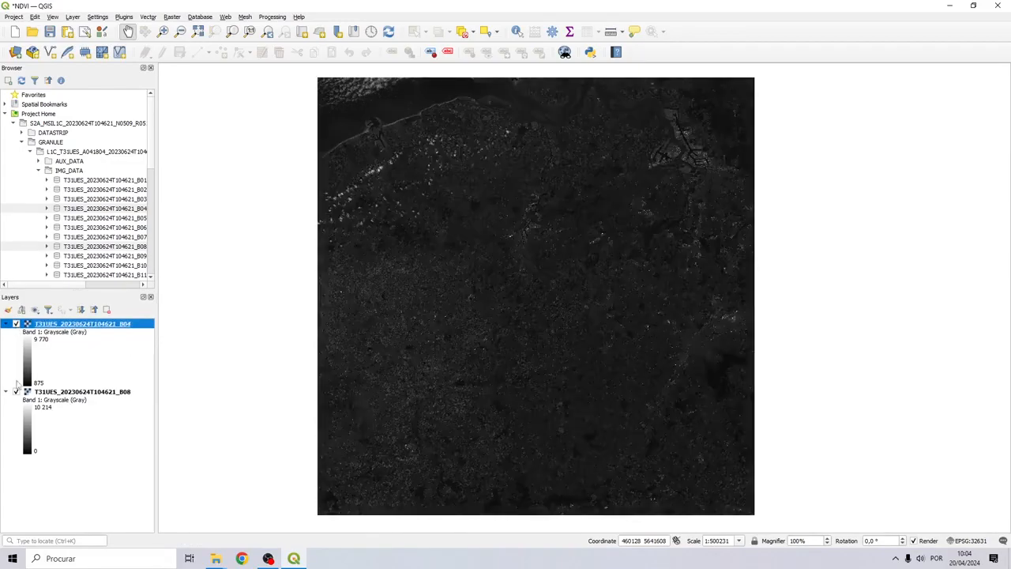
left_click(95, 392)
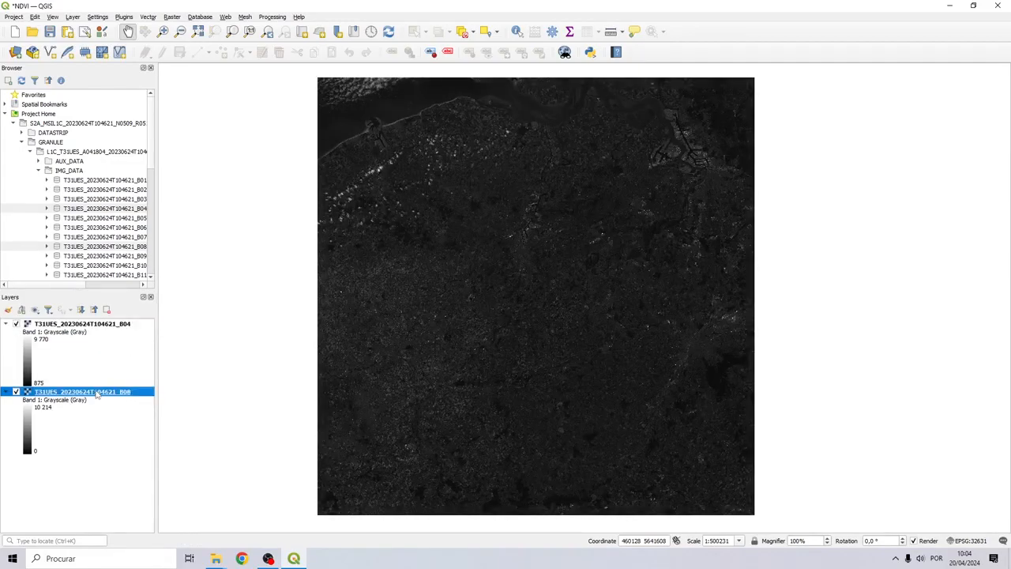
left_click(172, 16)
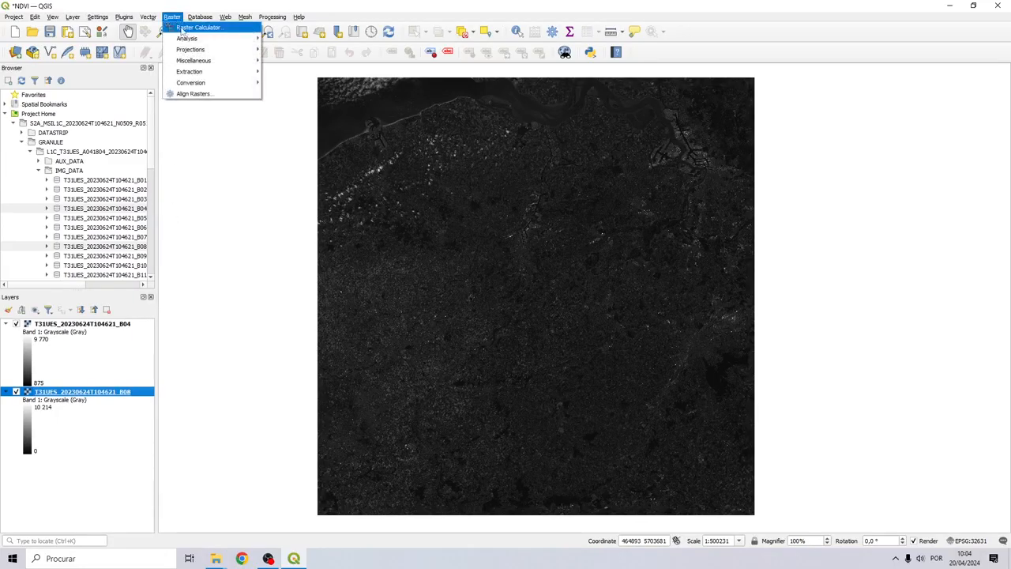
Enter the numerator ("B08@1" - "B04@1") in the Raster Calculator expression
left_click(194, 28)
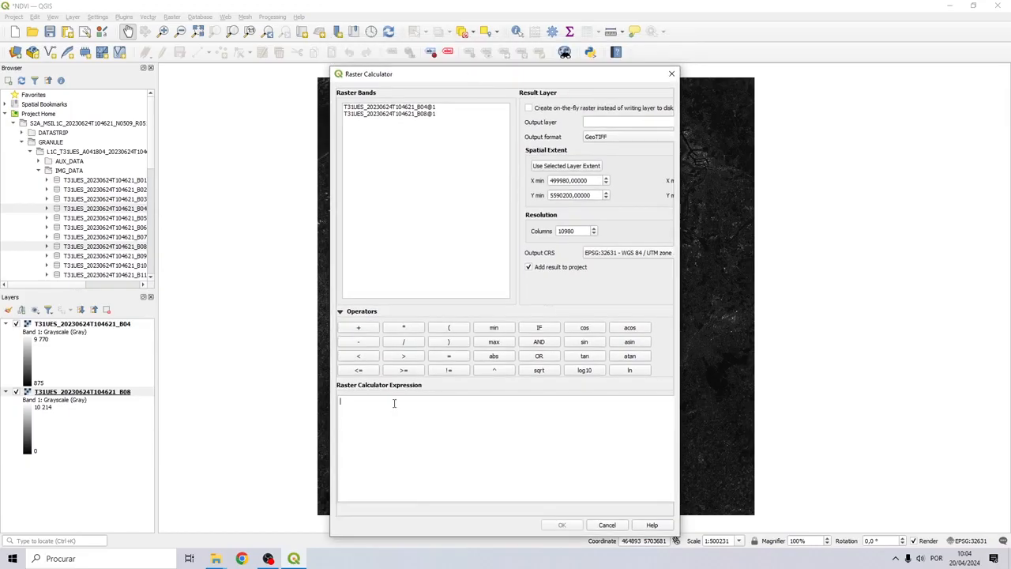
left_click(410, 398)
type("(")
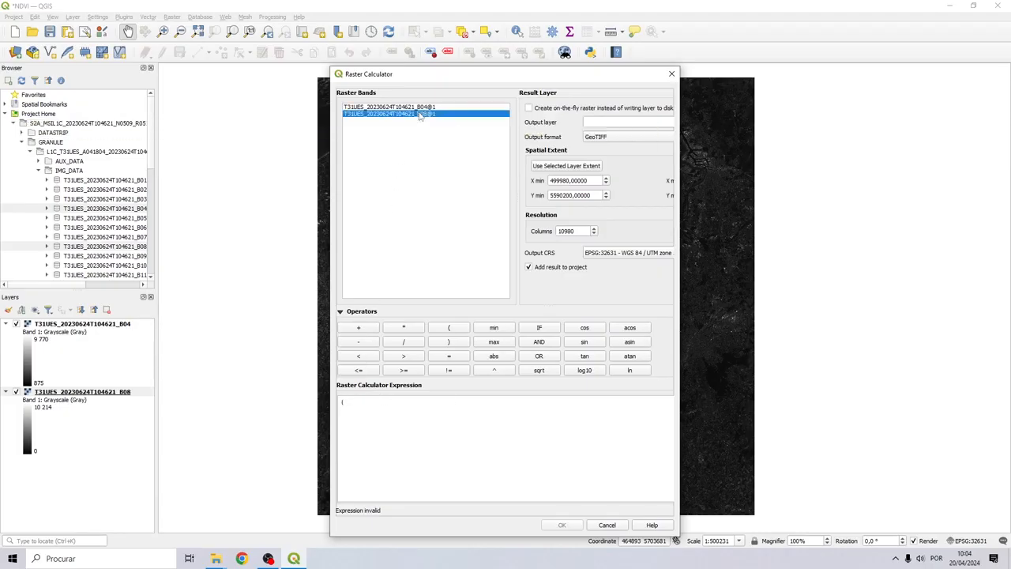
double_click(401, 115)
left_click(483, 404)
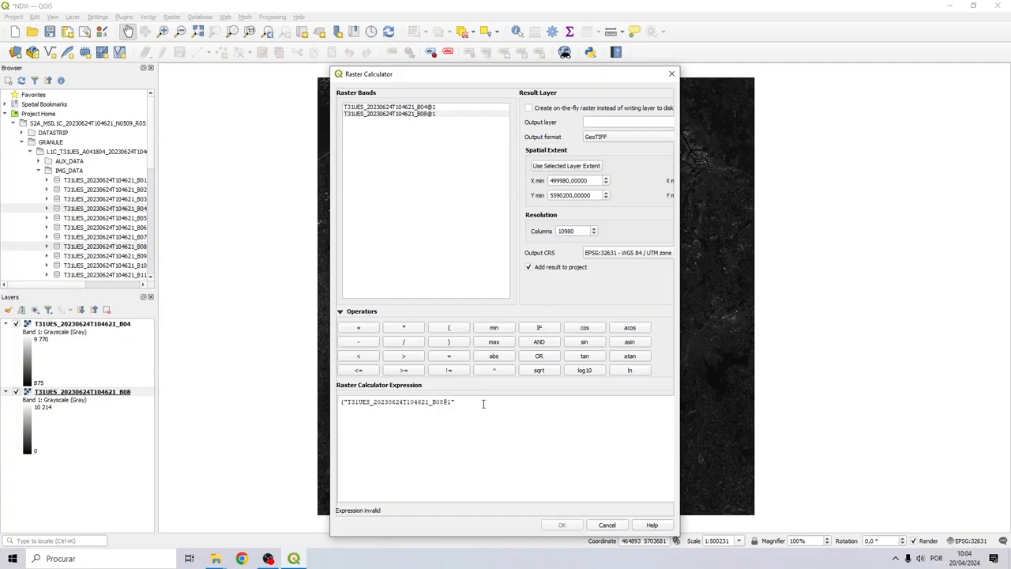
left_click(368, 340)
double_click(400, 107)
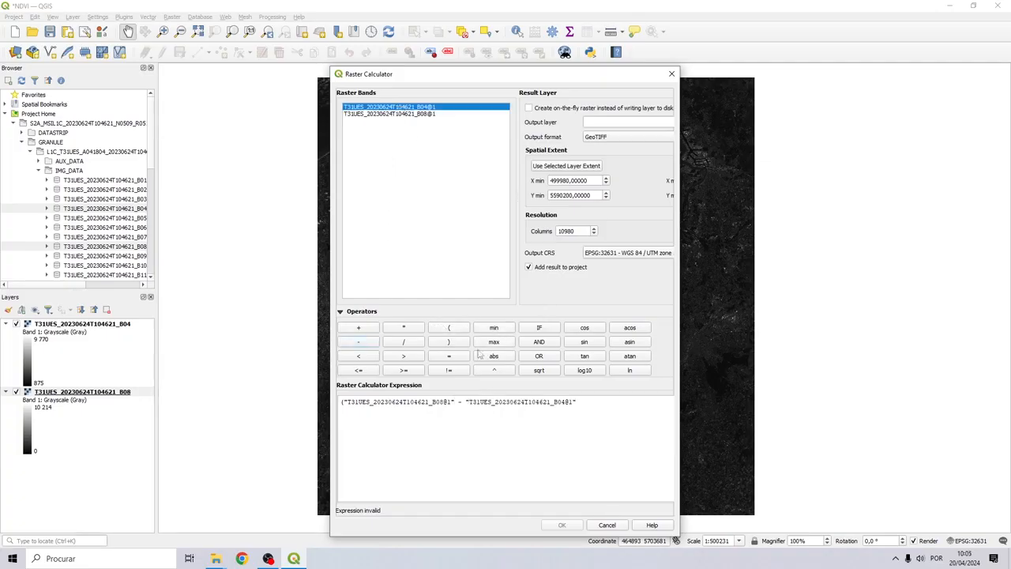
left_click(589, 400)
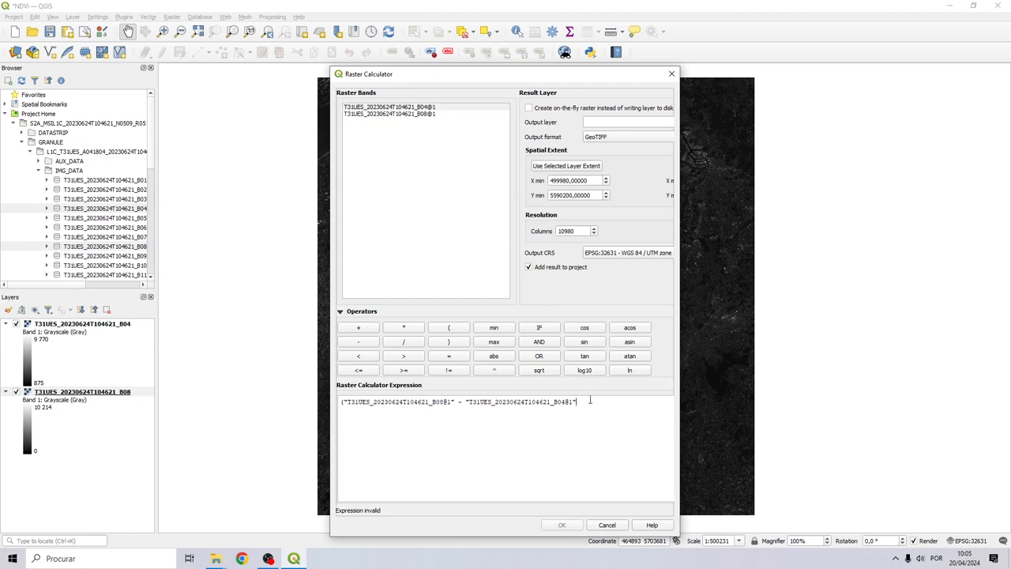
type(")")
Complete the NDVI expression by dividing by ("B08@1" + "B04@1")
left_click(403, 341)
double_click(417, 114)
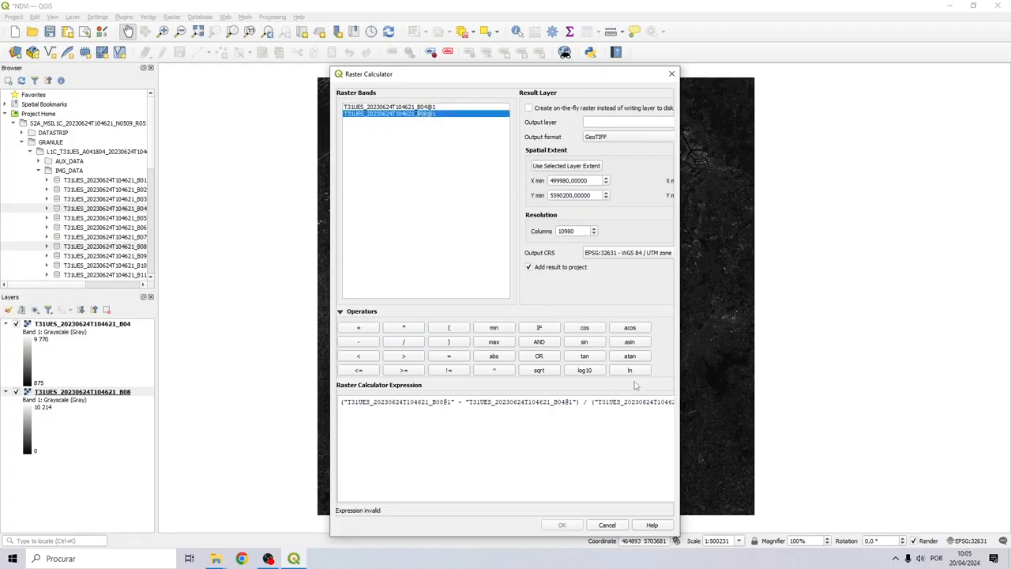
left_click(360, 328)
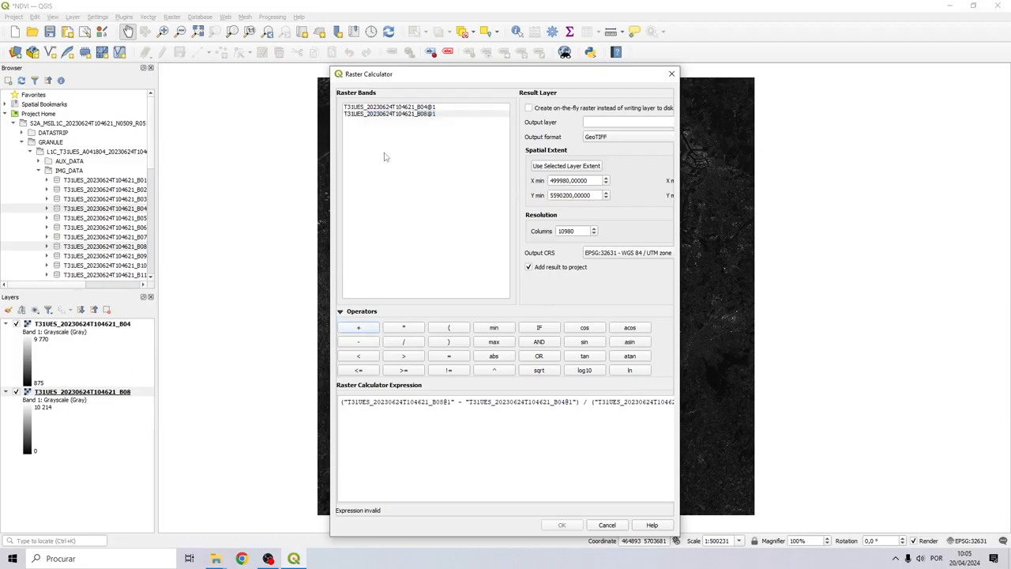
double_click(400, 107)
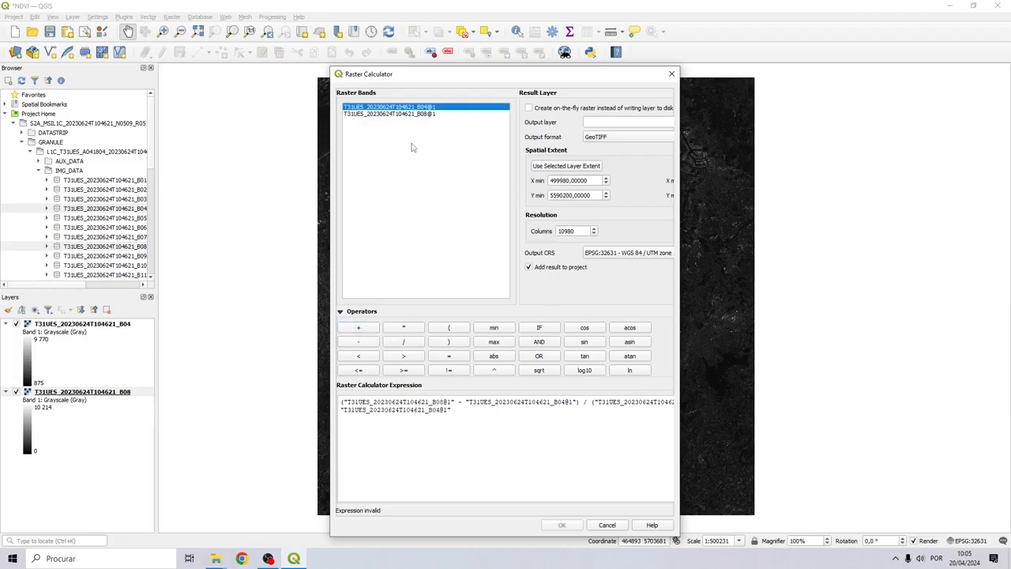
left_click(461, 410)
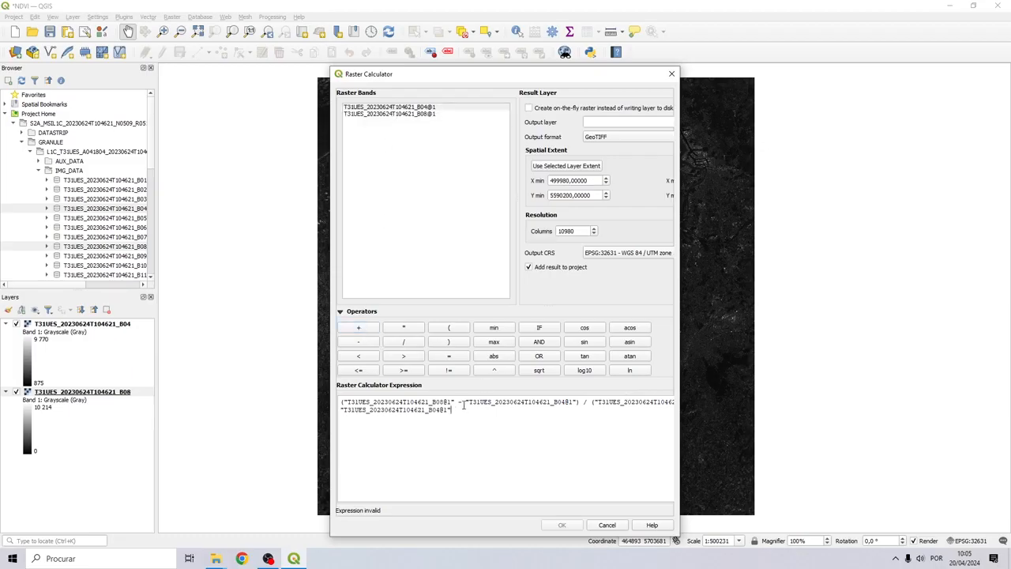
type(")")
left_click_drag(680, 150, 916, 150)
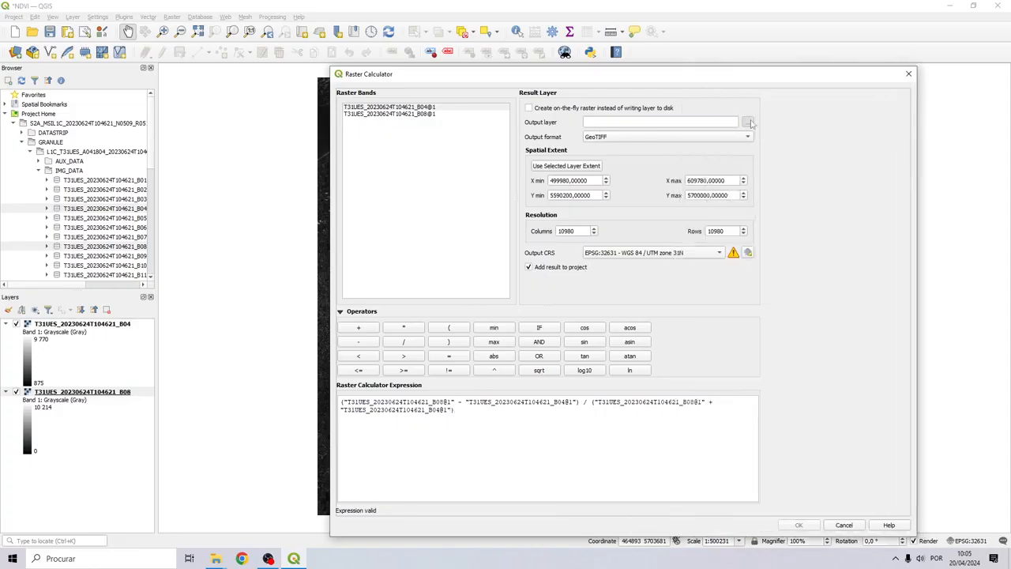
Save the output as NDVI in Desktop > NDVI Analysis and run the calculation
left_click(754, 122)
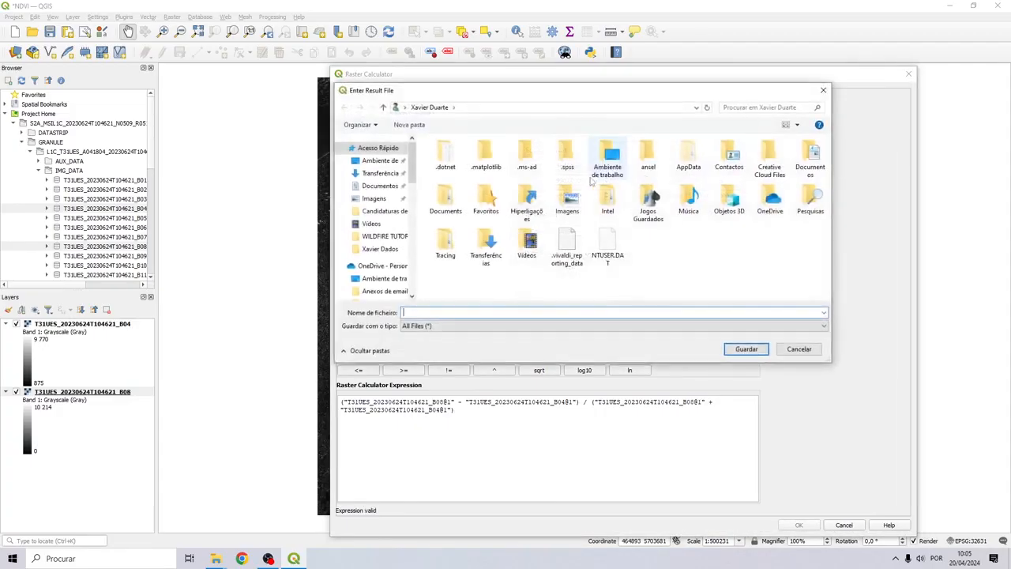
left_click(385, 161)
double_click(453, 168)
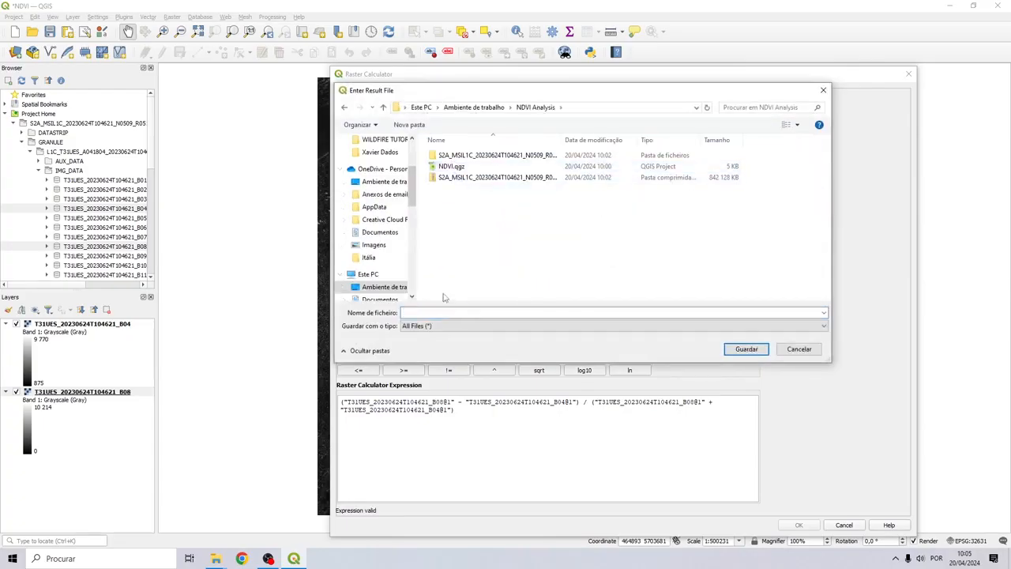
left_click(427, 314)
type("NDVI")
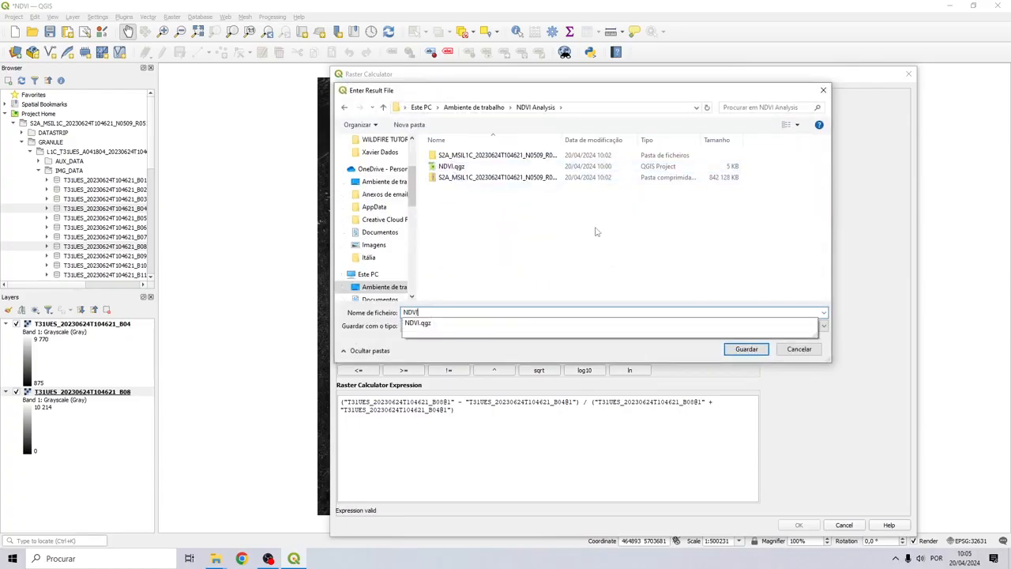
left_click(597, 231)
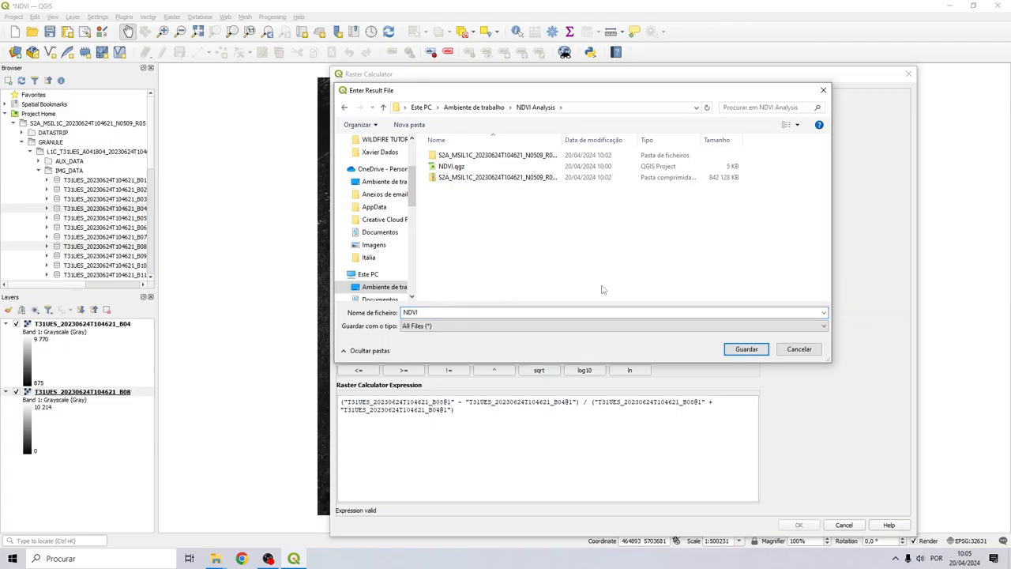
left_click(742, 349)
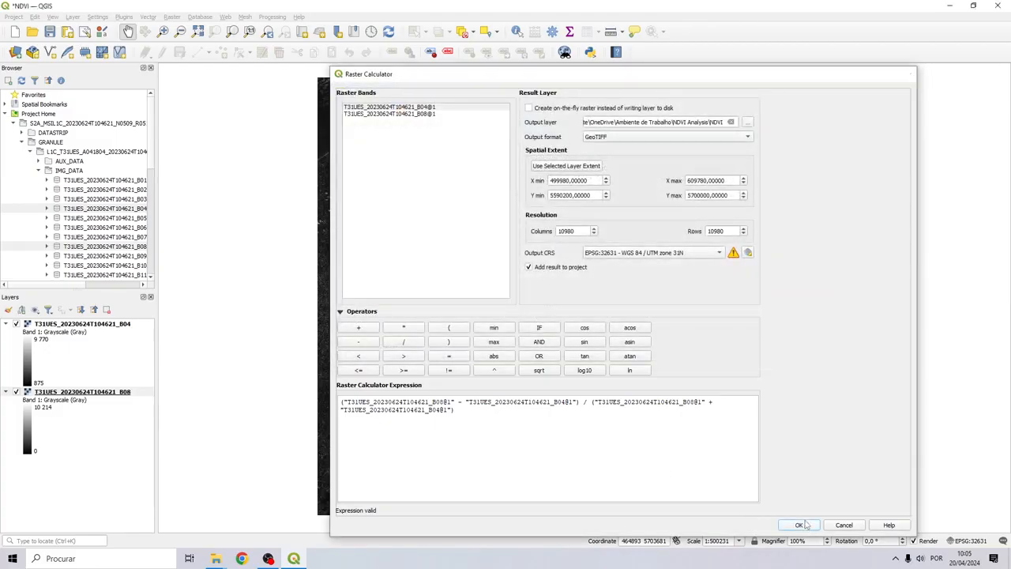
left_click(800, 524)
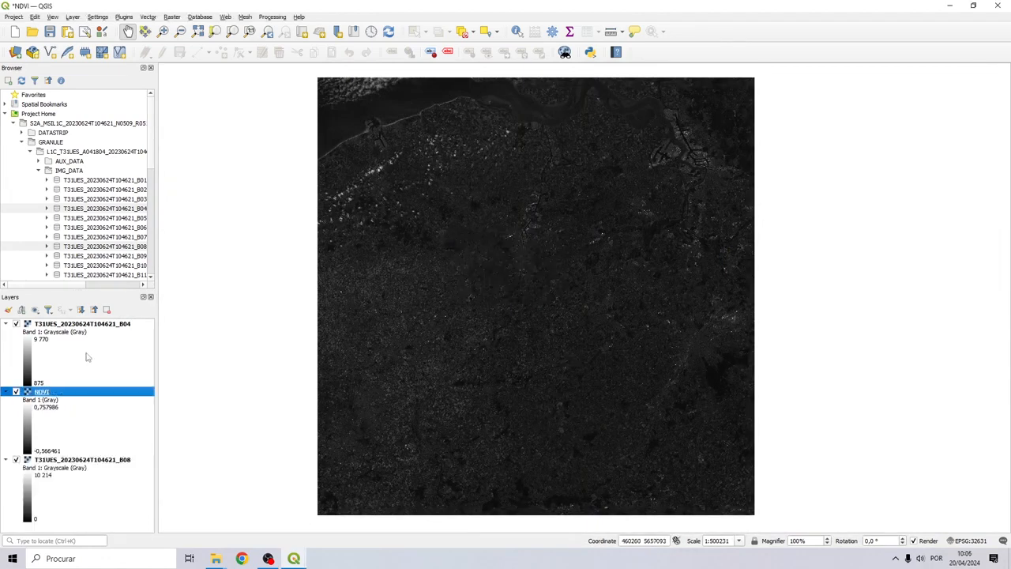
Remove the B04 and B08 layers together, confirming the removal
left_click(37, 326)
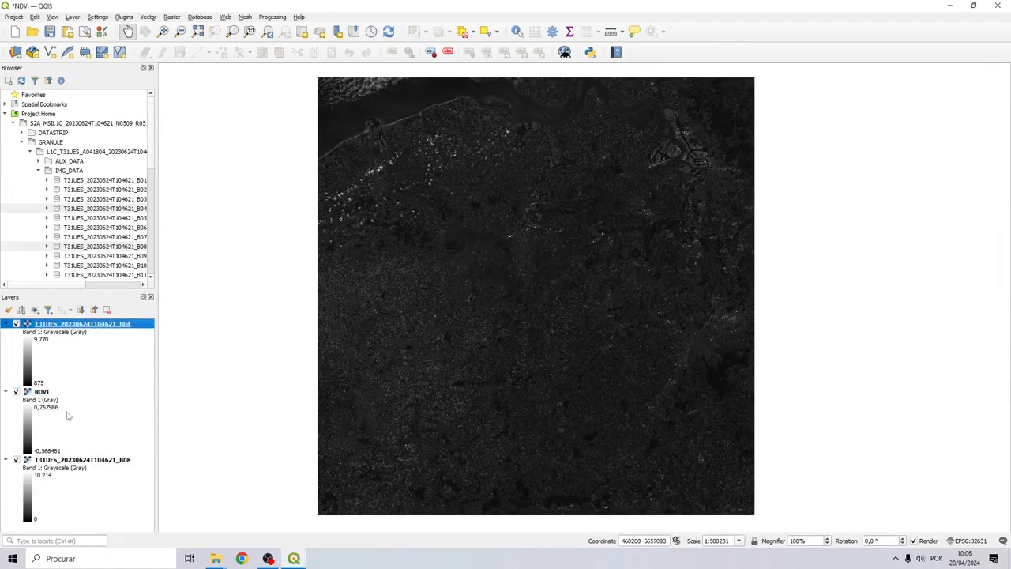
left_click(51, 460, "ctrl")
right_click(51, 460)
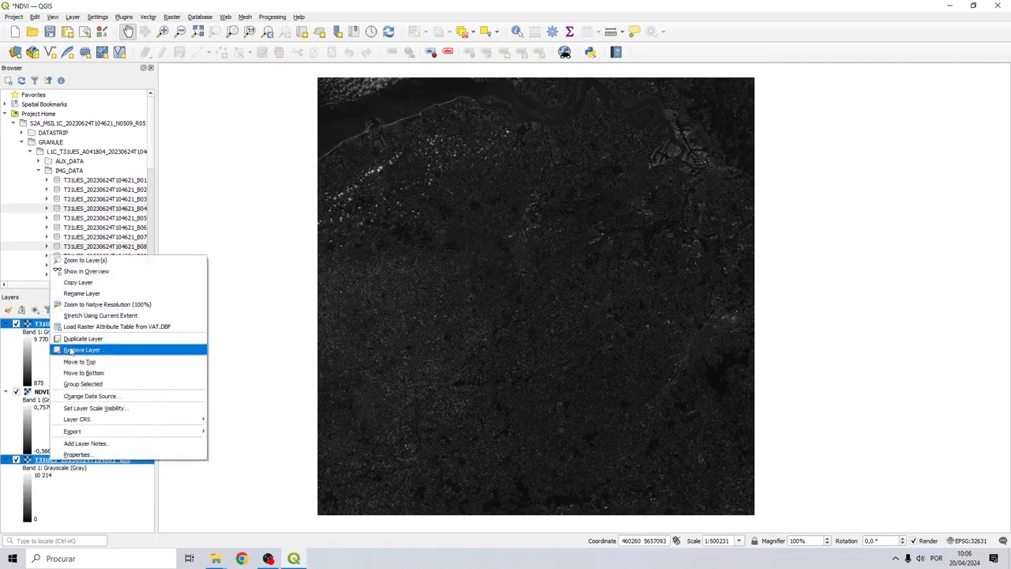
left_click(70, 348)
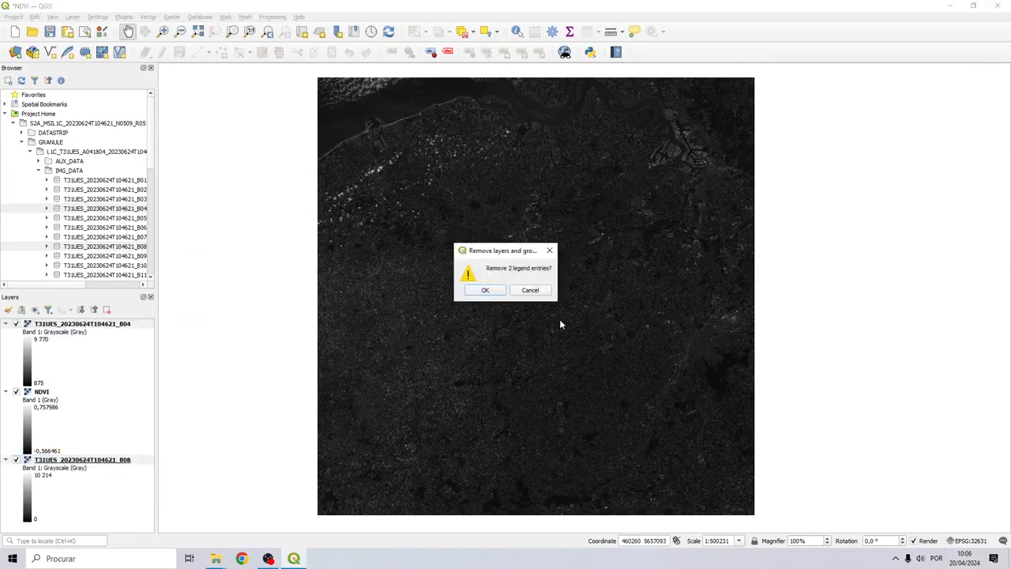
left_click(485, 290)
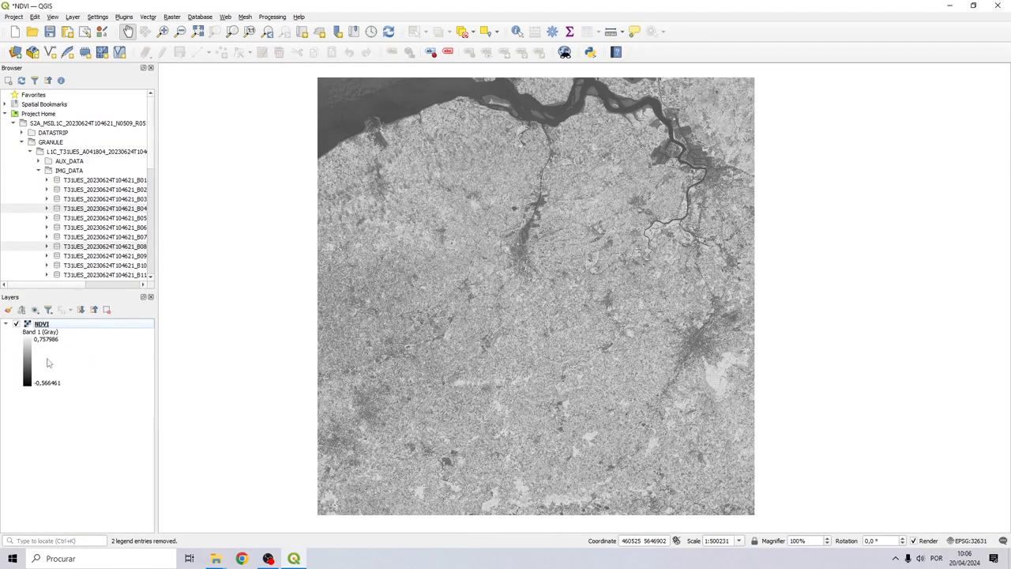
right_click(43, 331)
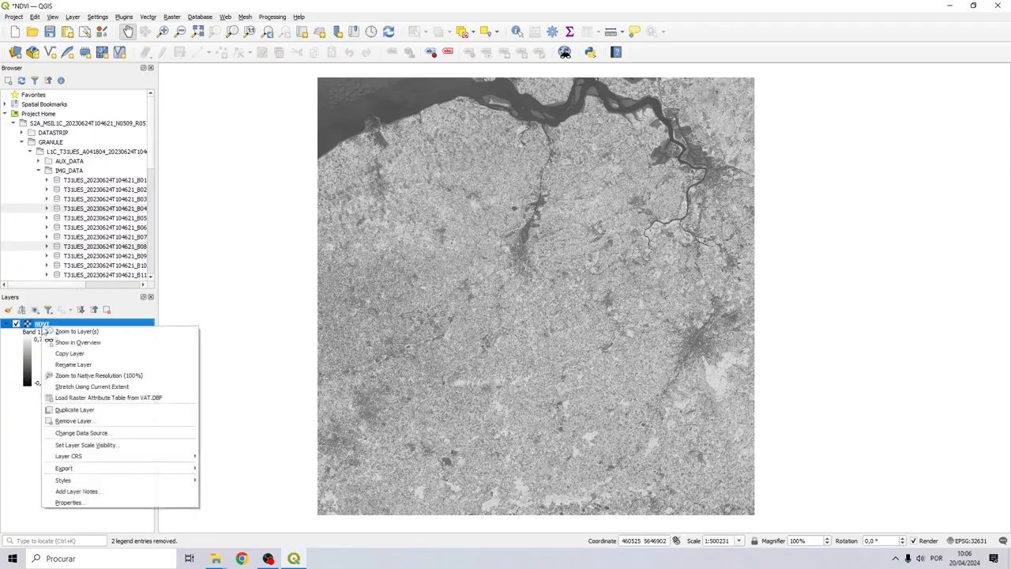
Render NDVI as Singleband pseudocolor with Equal Interval mode, 4 classes and Discrete interpolation
left_click(78, 503)
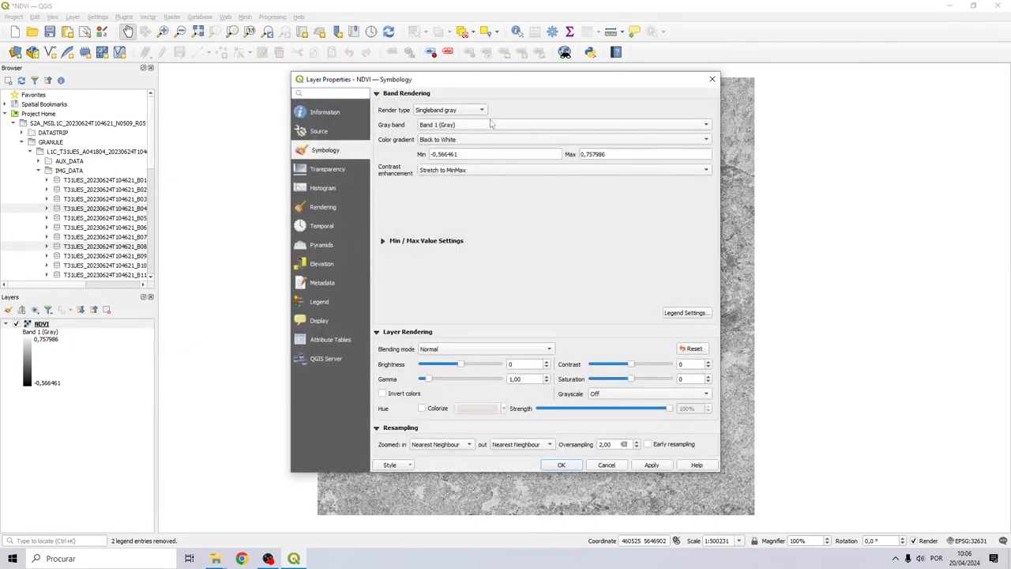
left_click(456, 110)
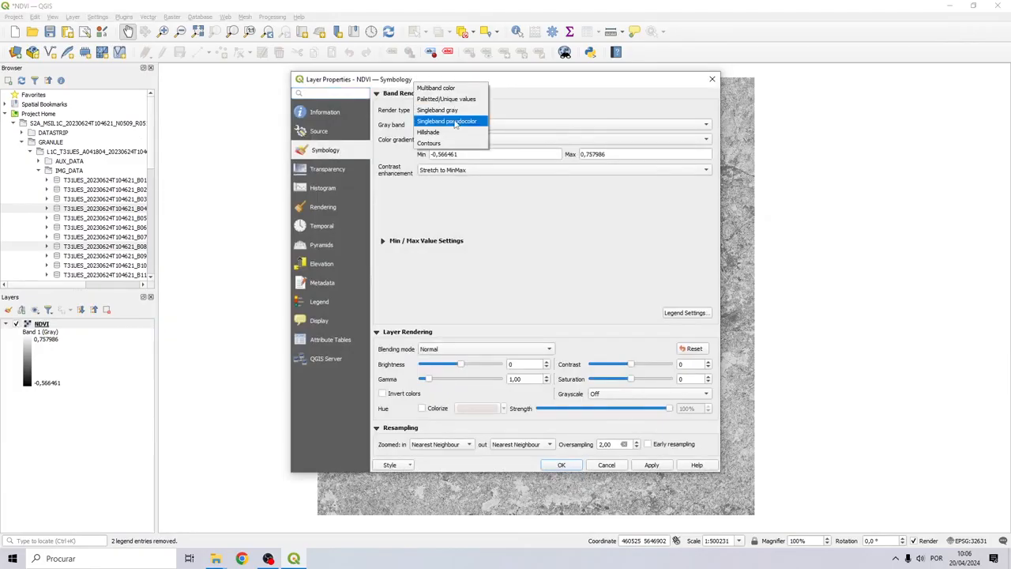
left_click(456, 122)
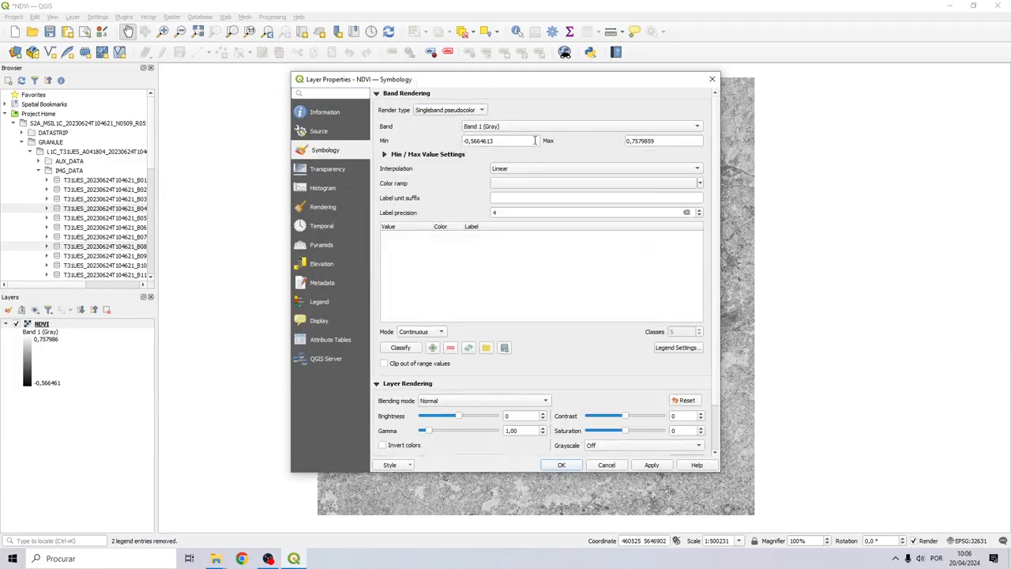
left_click(419, 331)
left_click(415, 342)
left_click(432, 331)
left_click(432, 331)
left_click(541, 168)
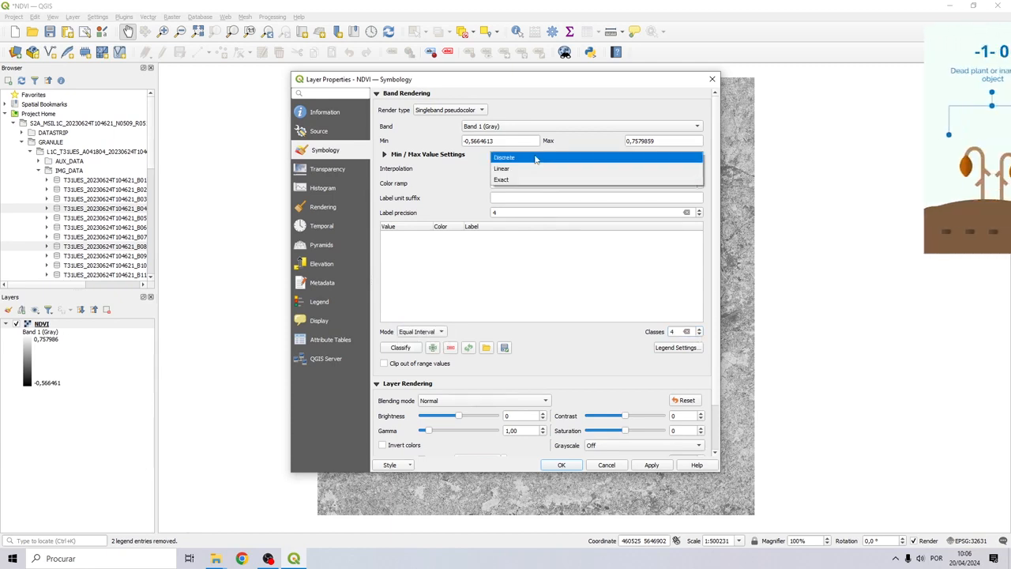
left_click(537, 157)
left_click(595, 186)
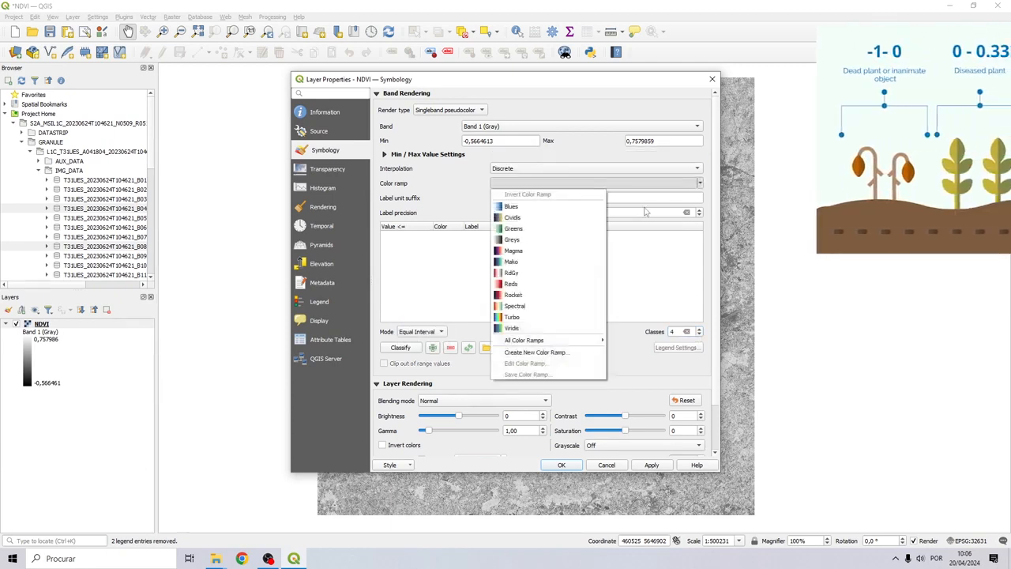
Apply the Greens ramp and set the class upper values to 0,66, 0,33 and 0
left_click(515, 229)
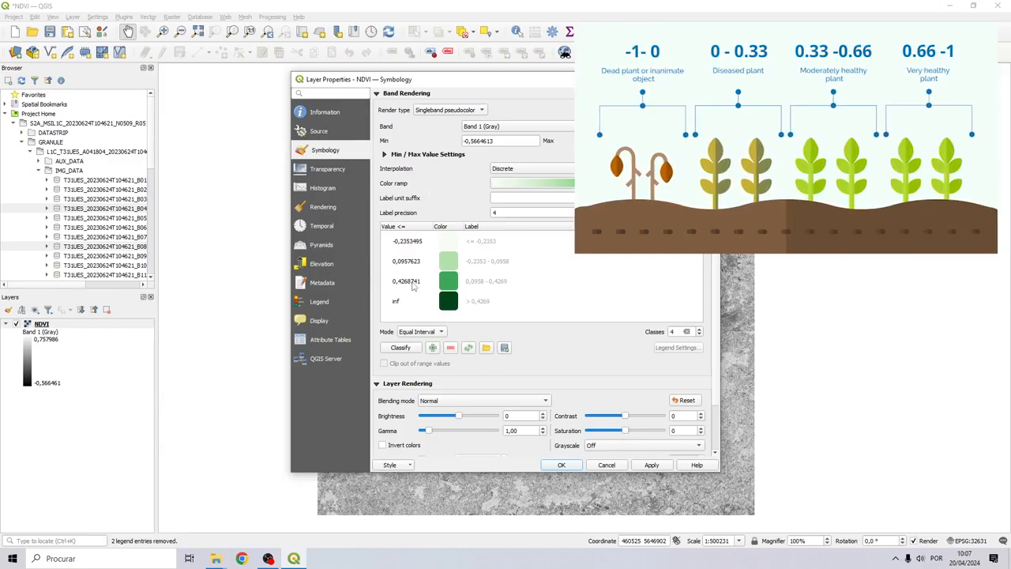
double_click(412, 284)
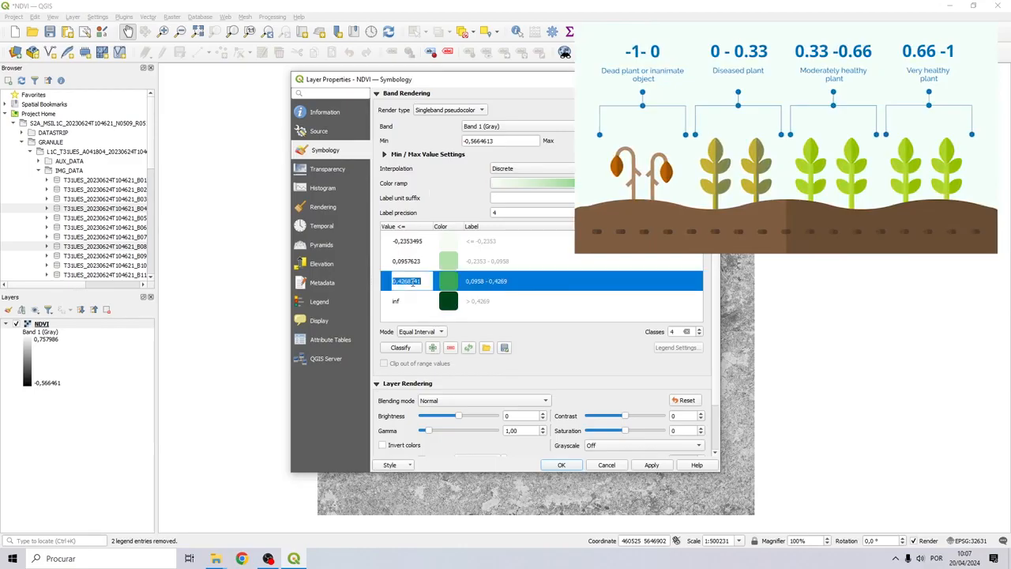
type("0,66")
key("Return")
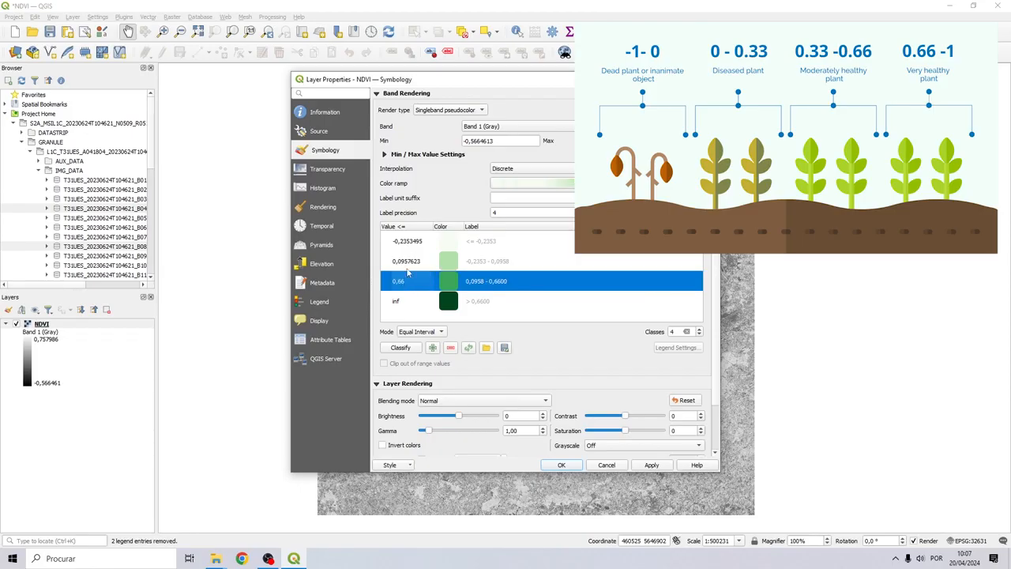
double_click(410, 260)
type("0,3")
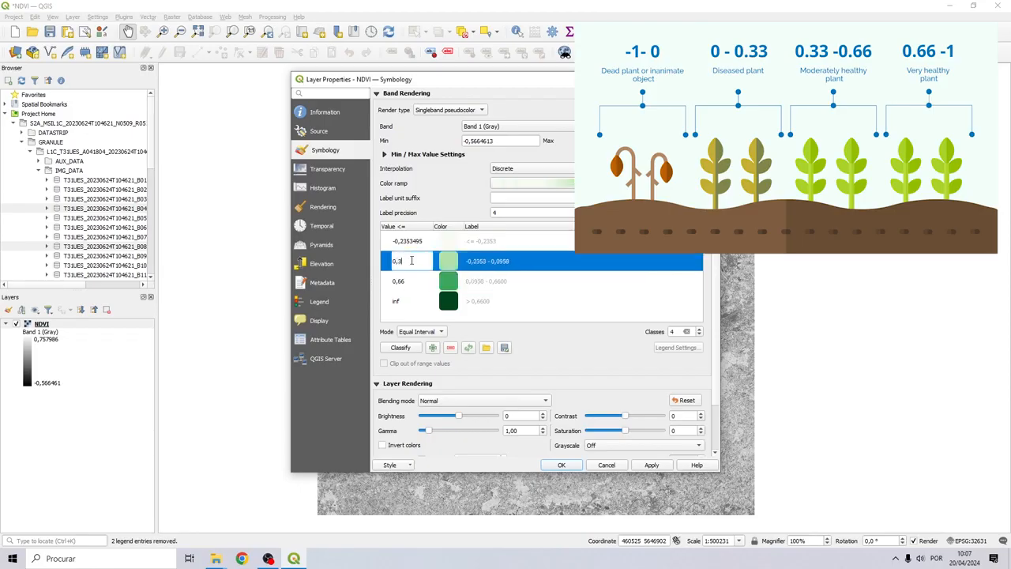
type("3")
key("Return")
double_click(410, 240)
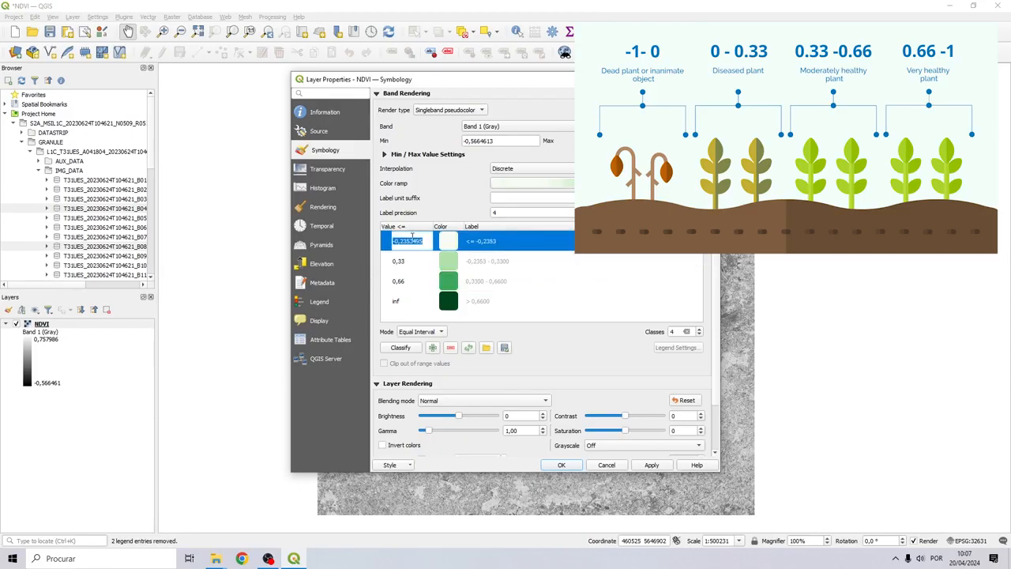
type("0")
key("Return")
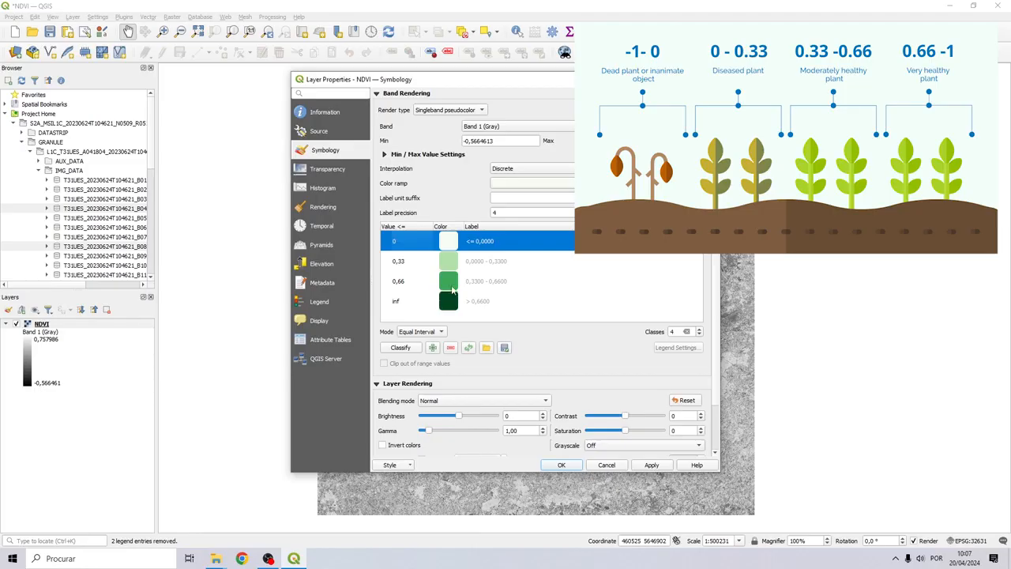
Color the 0,66 class darker green, the 0,33 class yellow-green, and the lowest class dark red
double_click(447, 283)
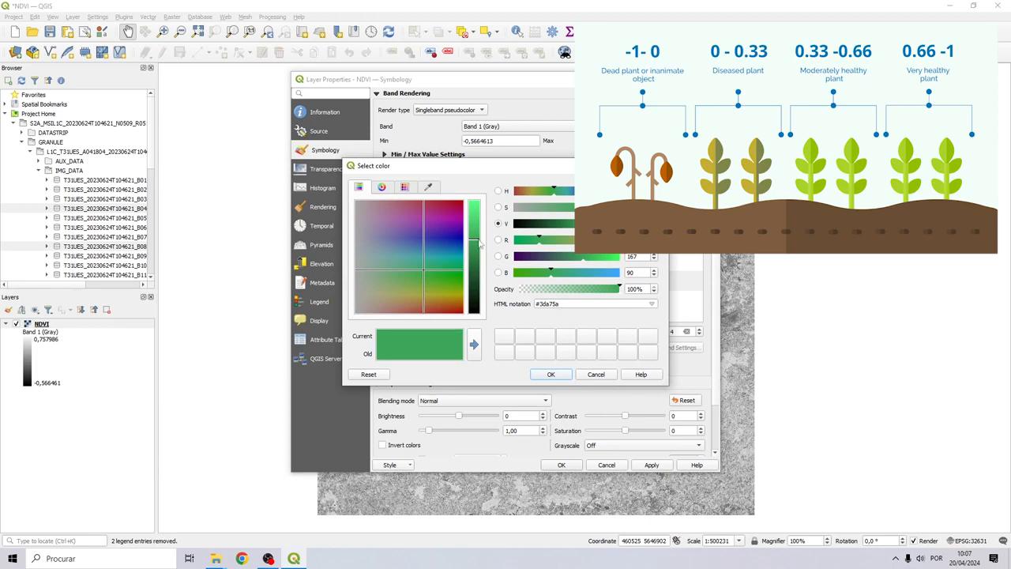
left_click_drag(480, 243, 481, 254)
left_click(552, 373)
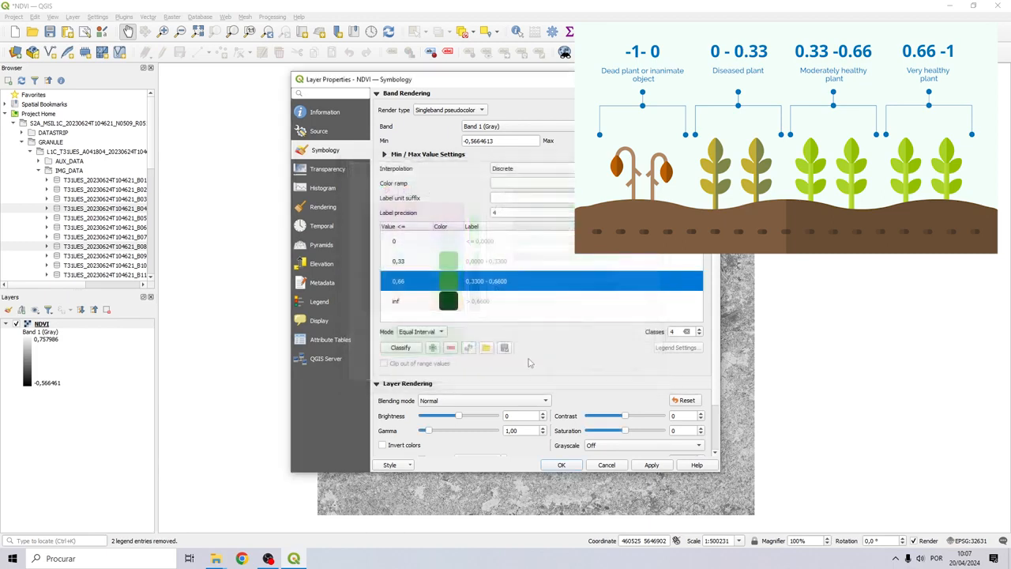
double_click(447, 264)
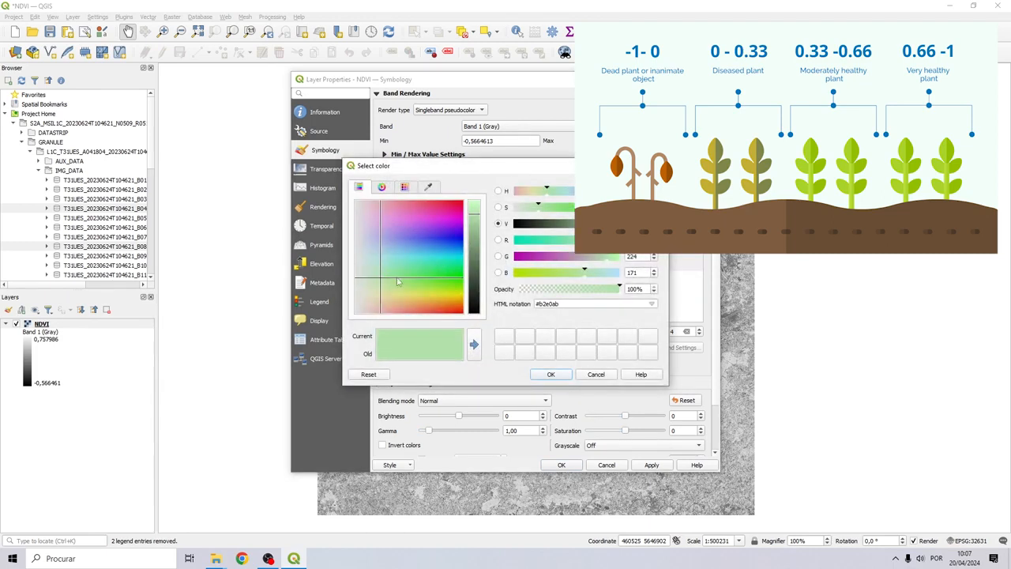
left_click_drag(398, 282, 421, 297)
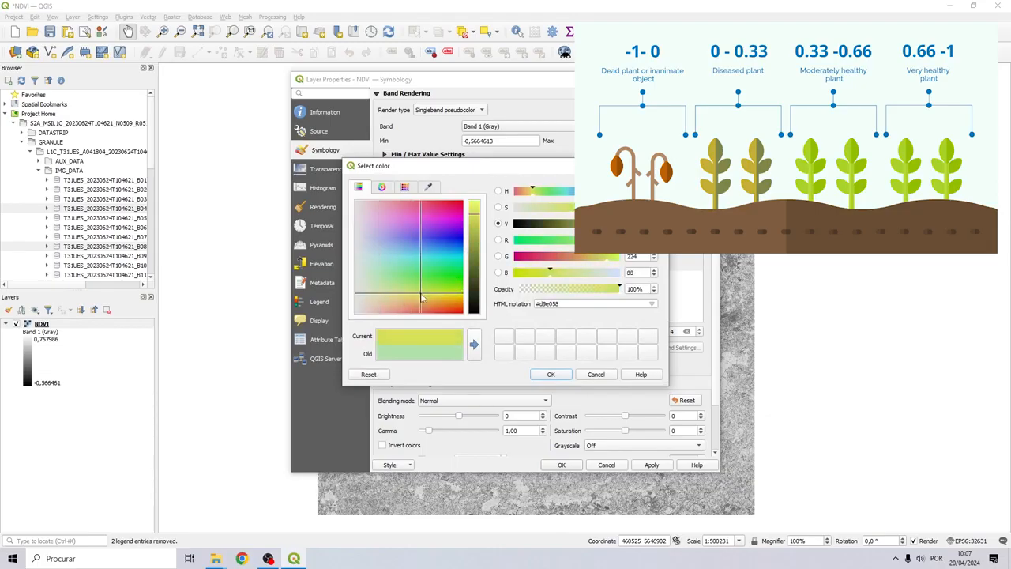
left_click(479, 225)
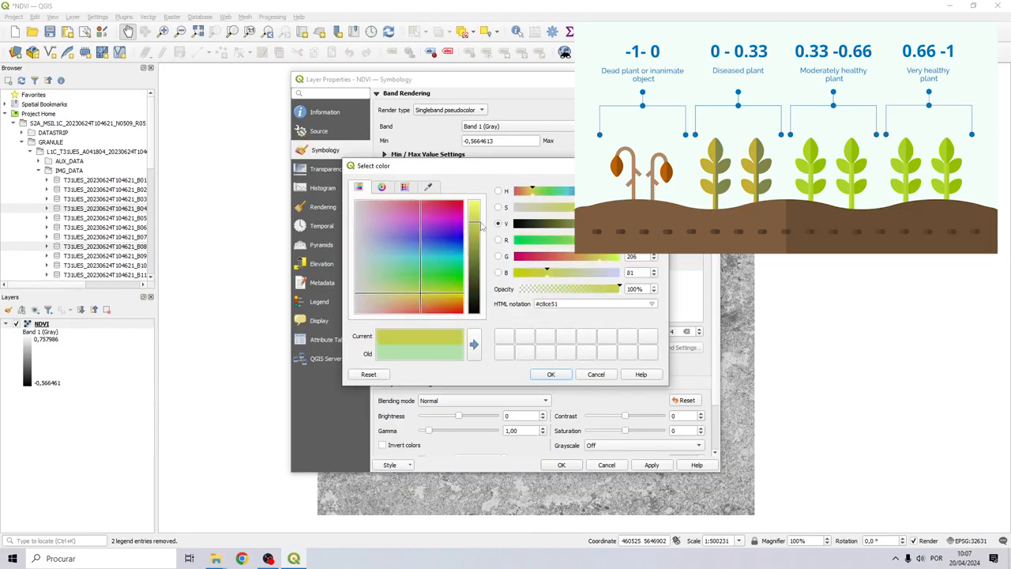
left_click(551, 373)
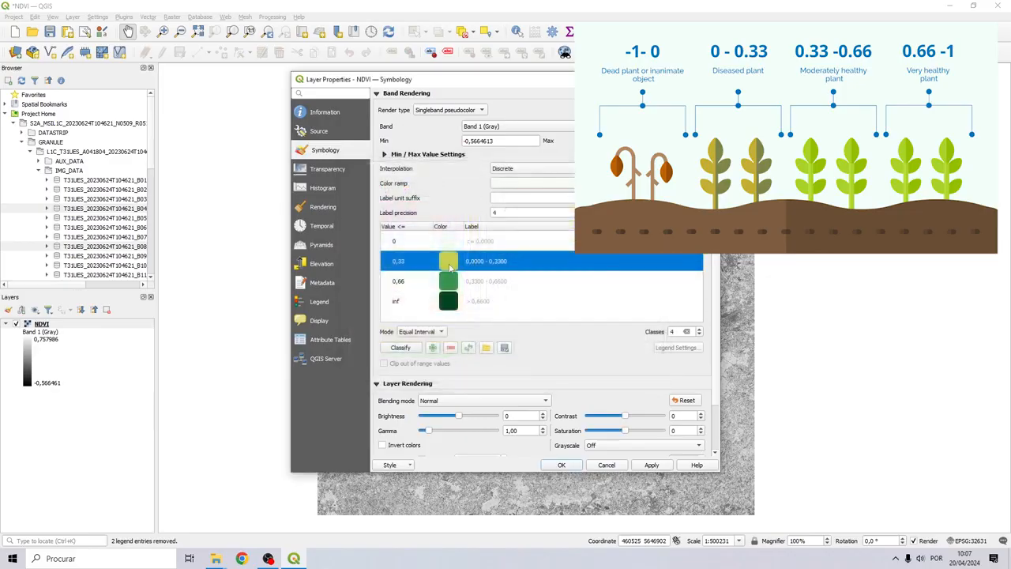
double_click(463, 261)
left_click_drag(429, 246, 475, 325)
mouse_move(470, 232)
left_mouse_down()
mouse_move(478, 253)
mouse_move(484, 244)
left_mouse_up()
left_click(551, 374)
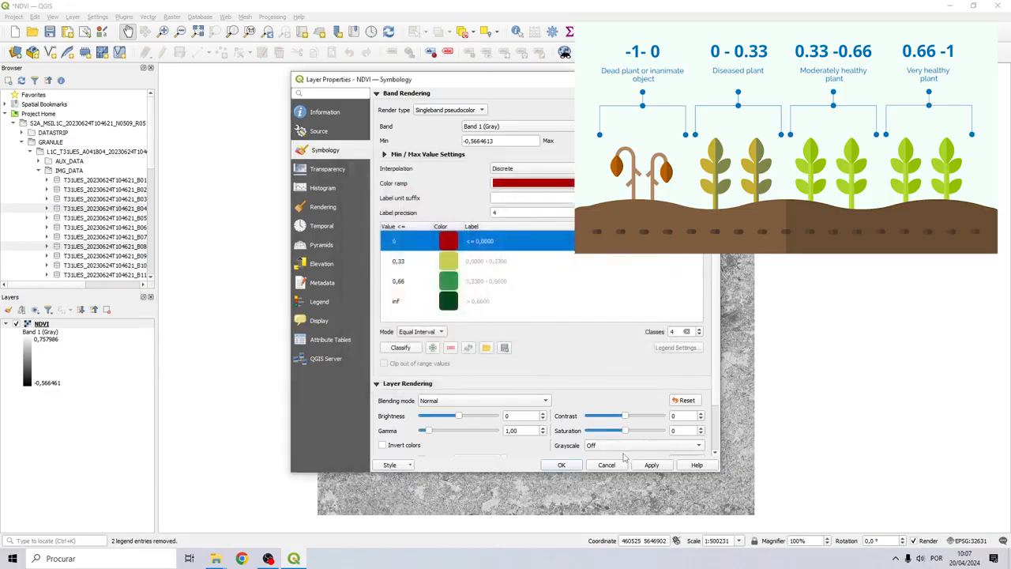
Apply the layer styling, then zoom and pan around the classified NDVI map to inspect it
key("Return")
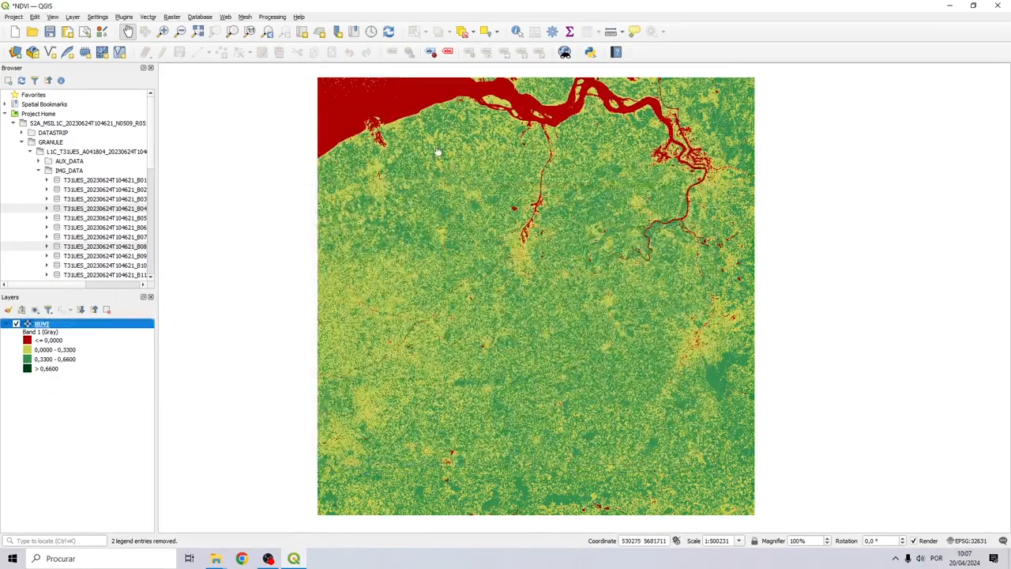
scroll(467, 332, "up", 3)
scroll(629, 320, "down", 3)
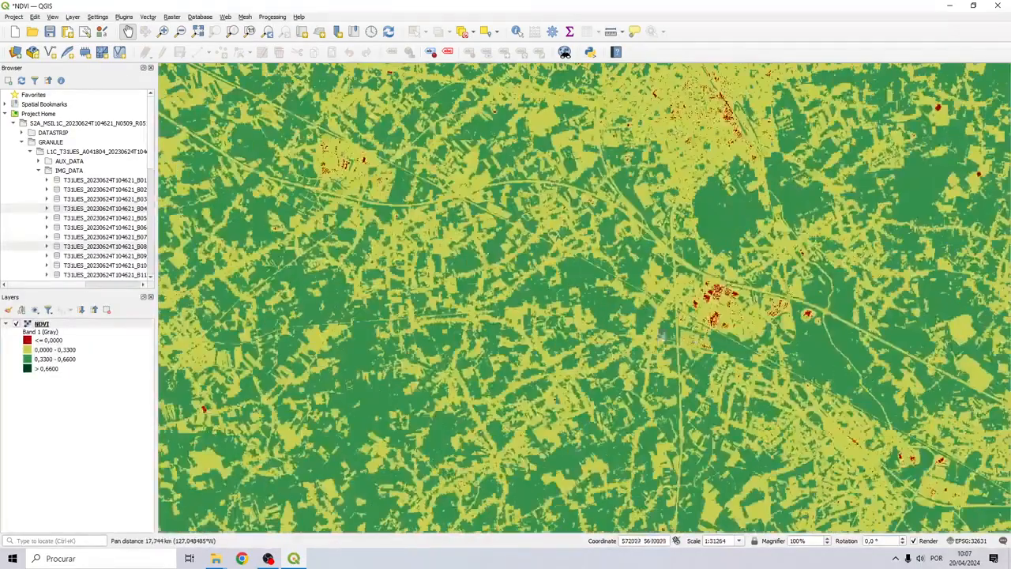
left_click_drag(500, 346, 429, 241)
scroll(439, 246, "down", 2)
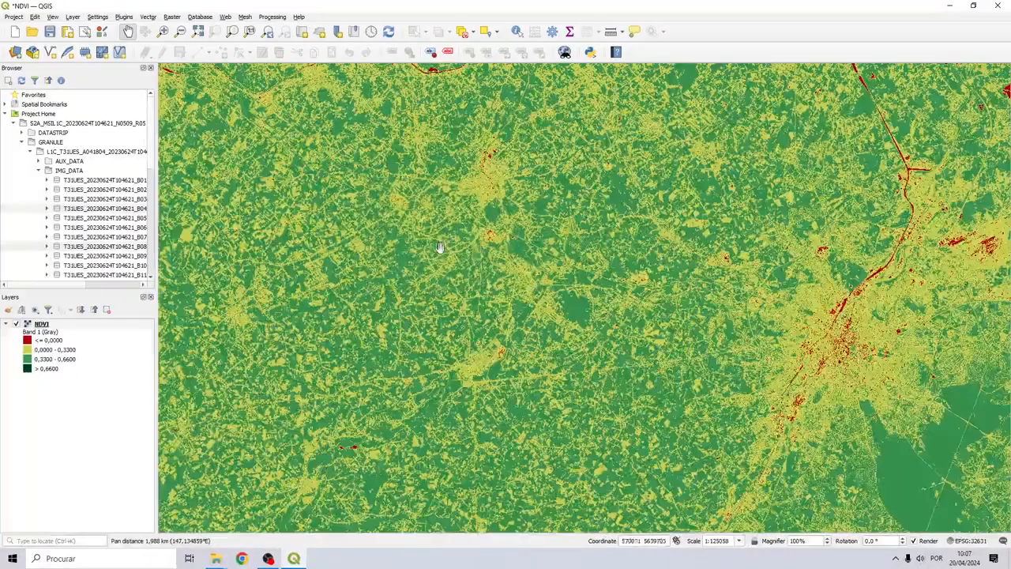
left_click_drag(643, 288, 476, 223)
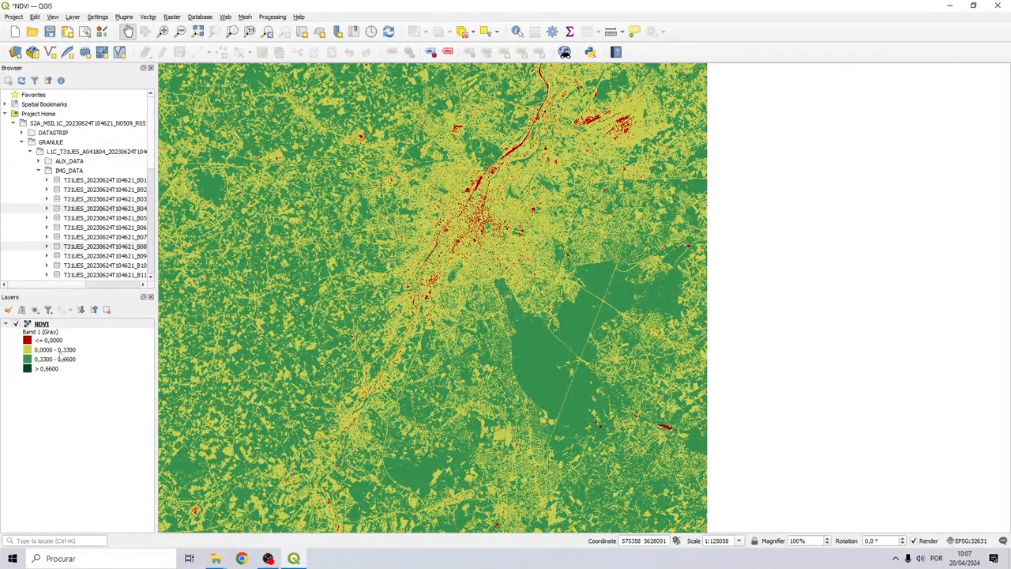
left_click_drag(257, 277, 380, 295)
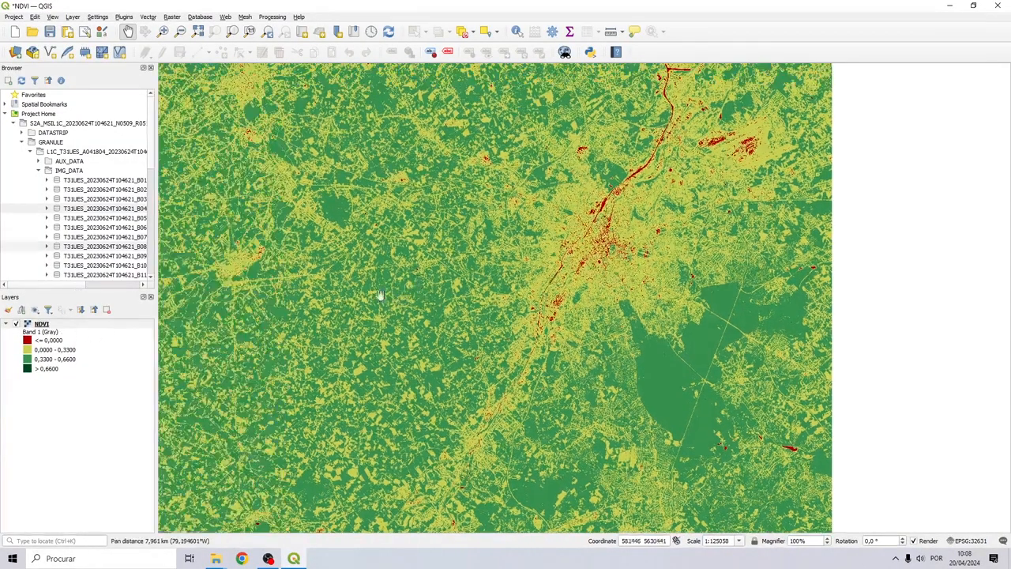
left_click(44, 369)
left_click_drag(234, 271, 469, 240)
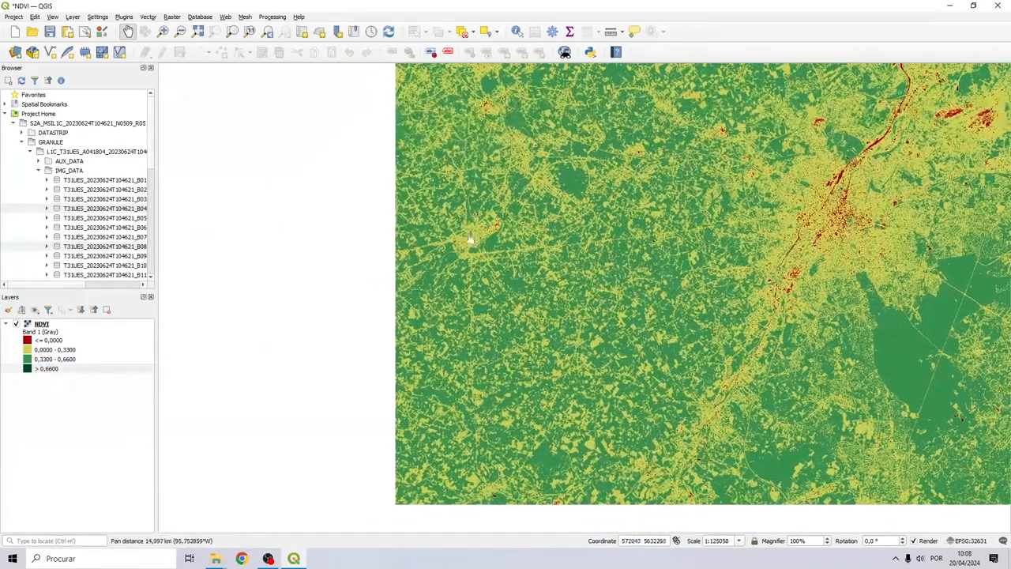
left_click_drag(274, 465, 559, 354)
scroll(559, 279, "up", 3)
scroll(559, 278, "up", 2)
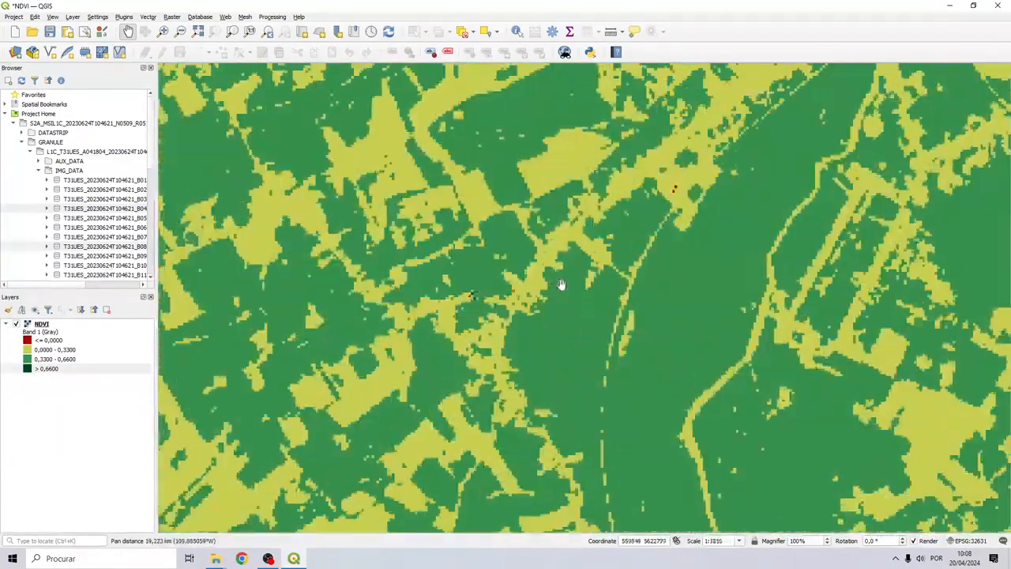
scroll(561, 283, "down", 5)
left_click_drag(643, 230, 640, 283)
scroll(564, 176, "up", 5)
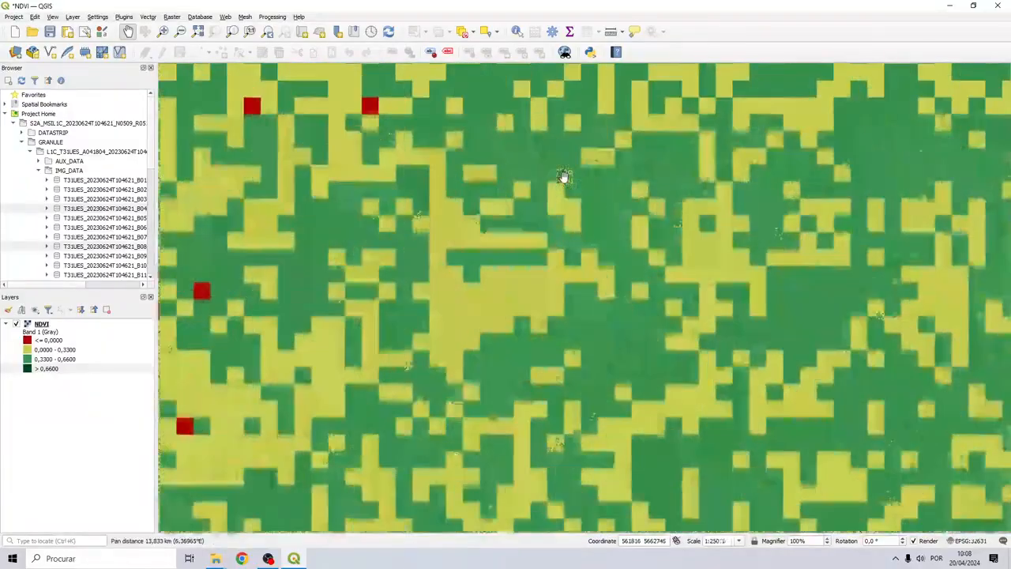
scroll(568, 197, "down", 8)
scroll(569, 215, "up", 5)
left_click_drag(617, 190, 319, 366)
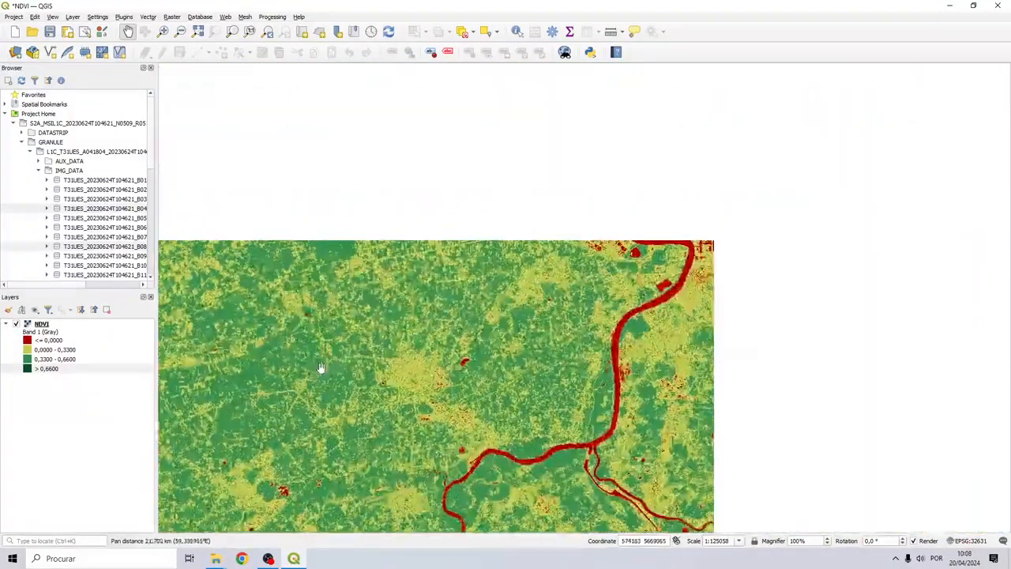
left_click_drag(537, 229, 435, 369)
left_click_drag(360, 181, 439, 325)
scroll(705, 231, "up", 2)
left_click_drag(347, 304, 772, 158)
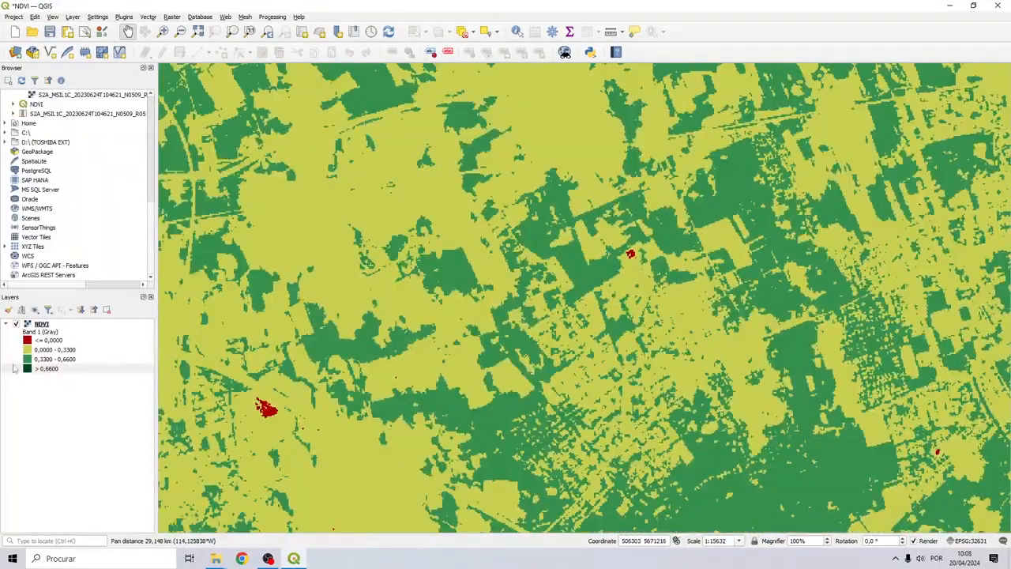
Change the > 0,6600 class colour to pure blue and apply the symbology
double_click(28, 370)
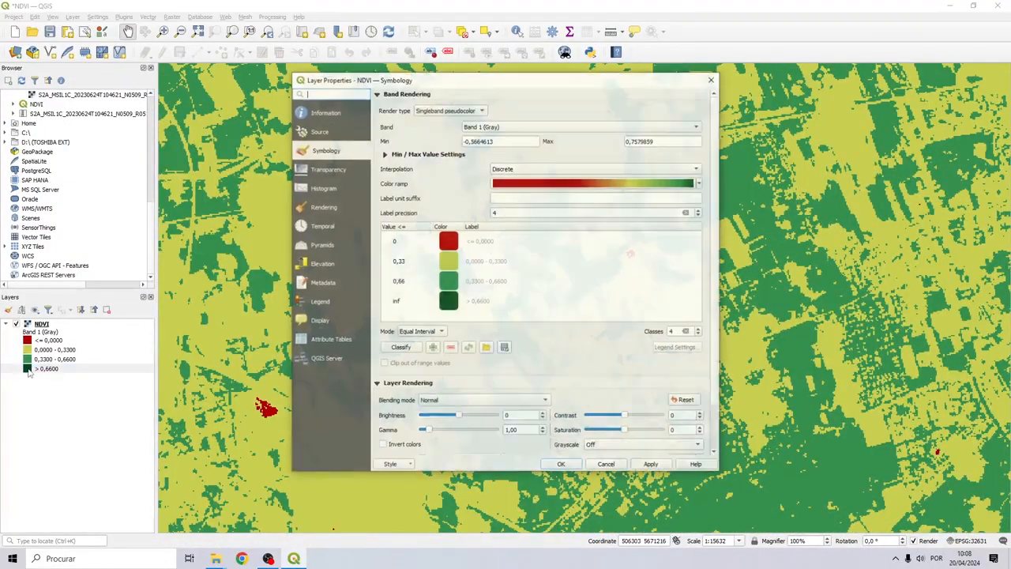
left_click(454, 299)
double_click(454, 299)
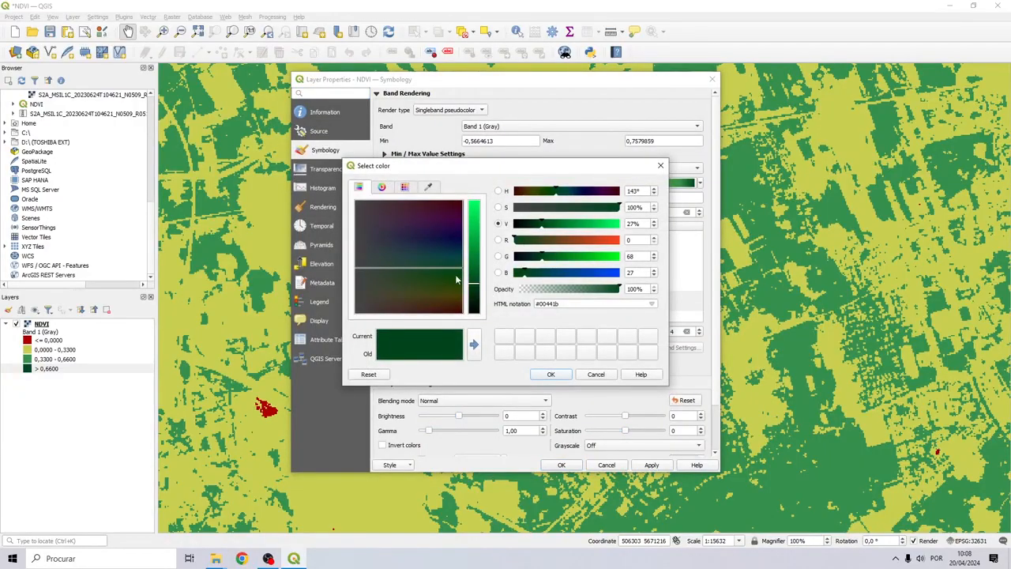
left_click_drag(442, 290, 422, 243)
left_click_drag(474, 283, 480, 197)
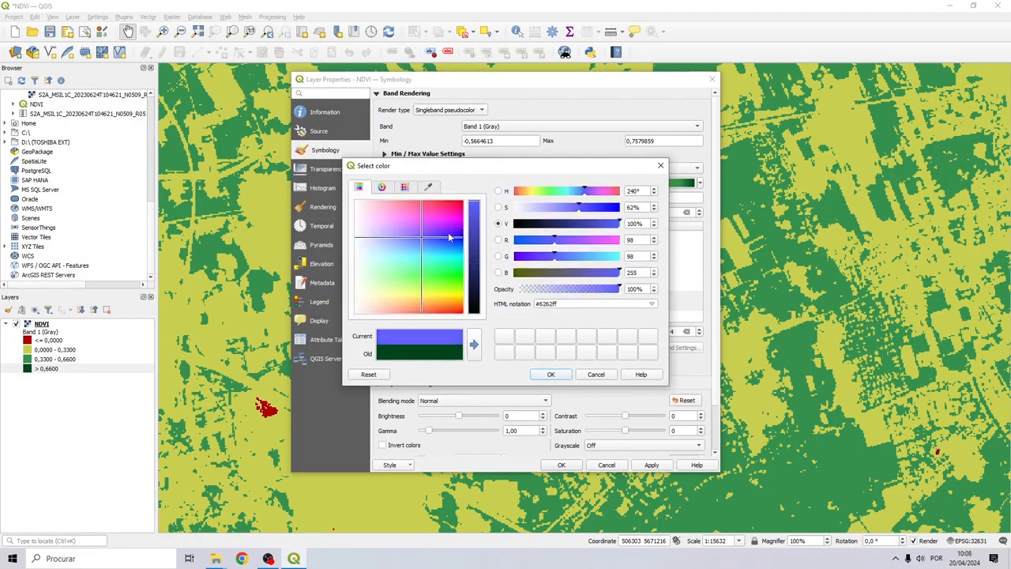
left_click_drag(450, 237, 465, 242)
left_click(551, 374)
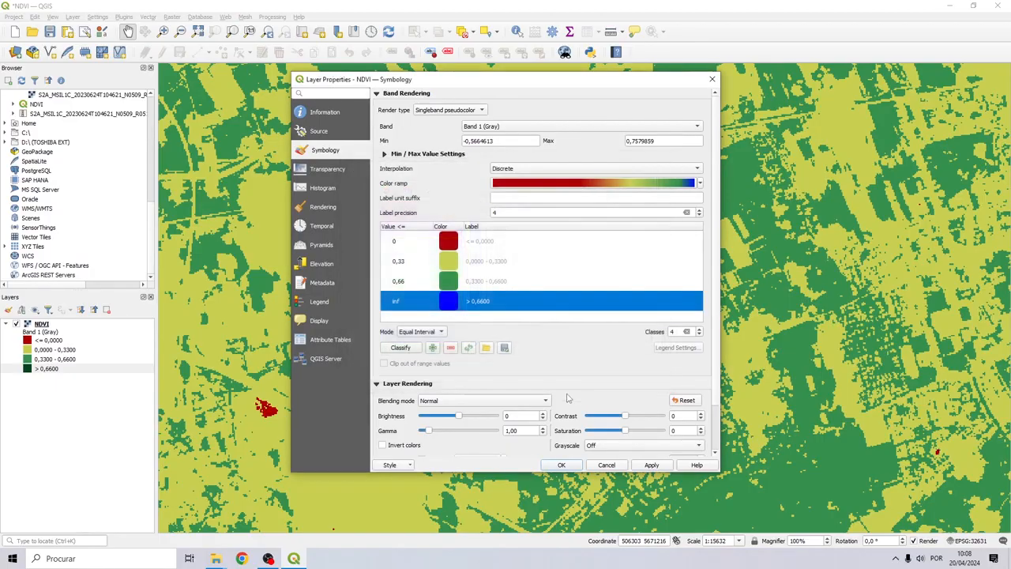
left_click(560, 465)
Zoom and pan across the fields to inspect where the blue patches fall
scroll(484, 293, "down", 4)
scroll(484, 294, "up", 5)
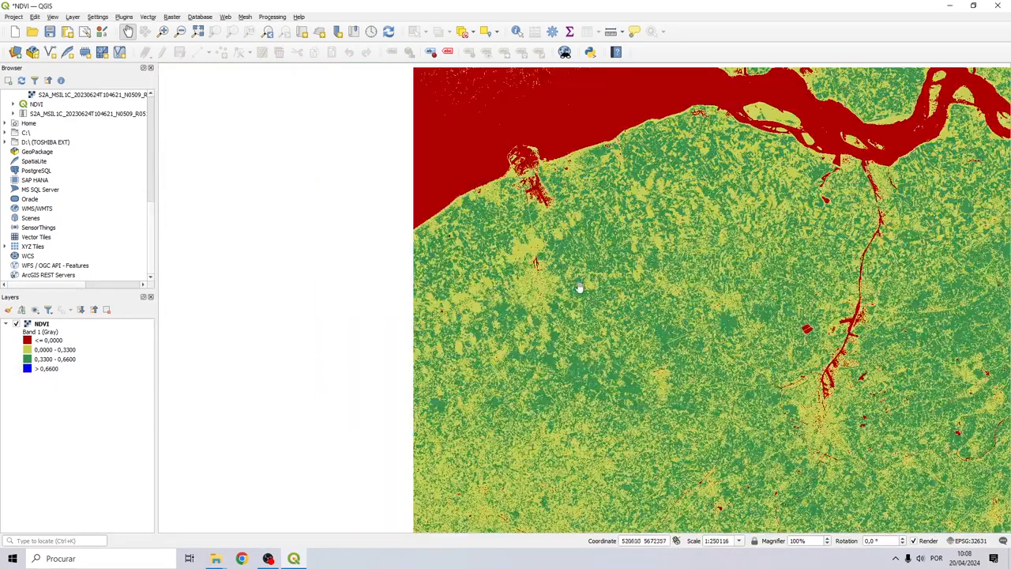
scroll(710, 343, "down", 3)
left_click_drag(710, 343, 571, 262)
scroll(571, 259, "up", 3)
left_click_drag(568, 363, 552, 232)
scroll(596, 398, "up", 5)
scroll(614, 206, "down", 1)
scroll(614, 206, "down", 1)
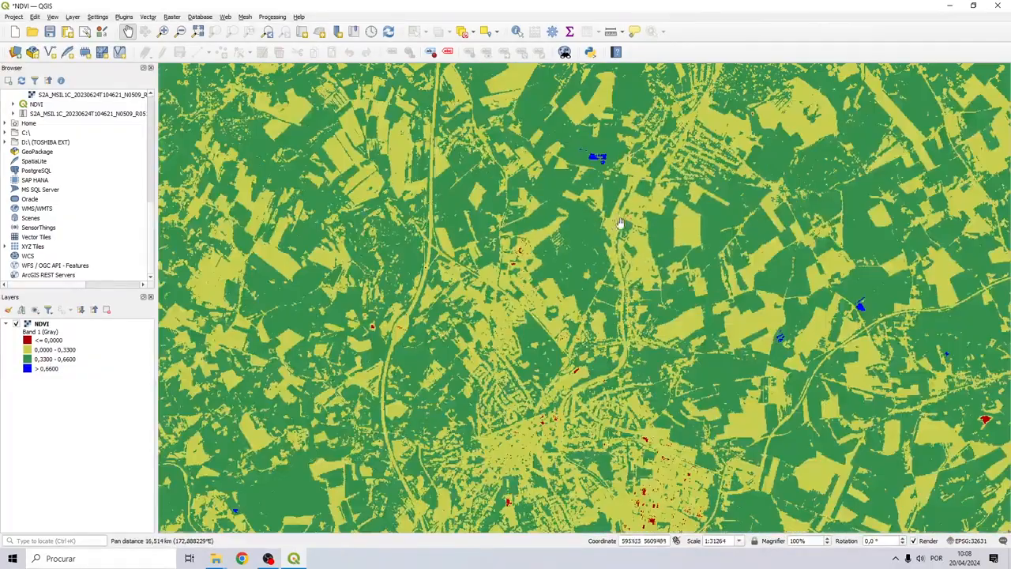
left_click_drag(613, 206, 380, 246)
left_click_drag(582, 388, 456, 325)
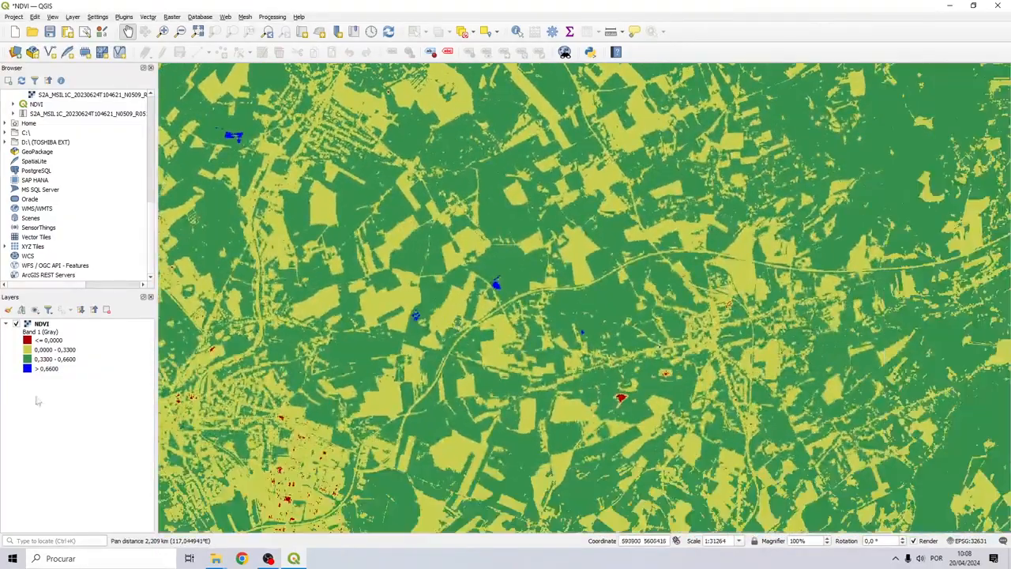
scroll(545, 295, "down", 2)
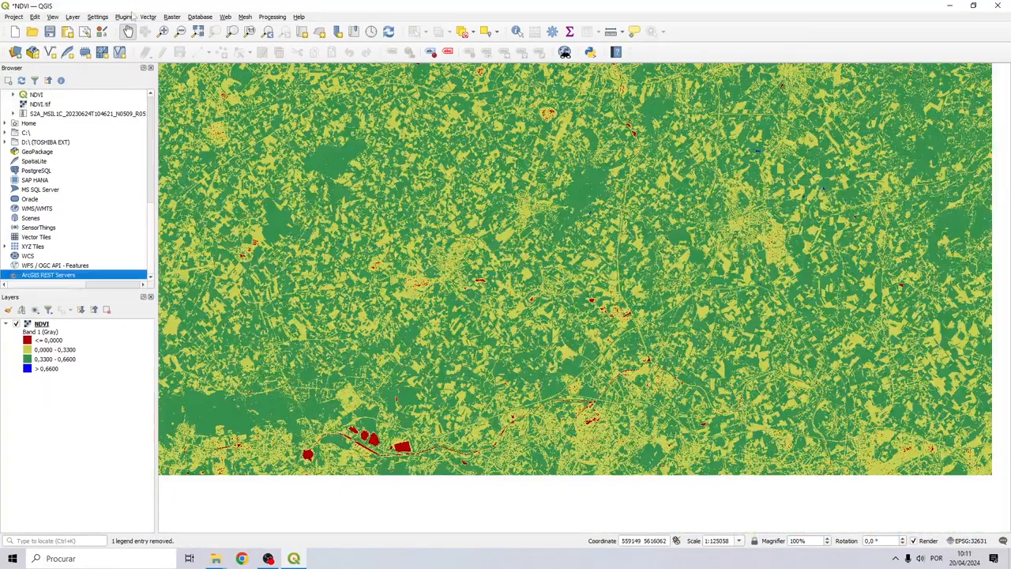
Search 'quickmap' in the Plugin Manager and install QuickMapServices
left_click(126, 16)
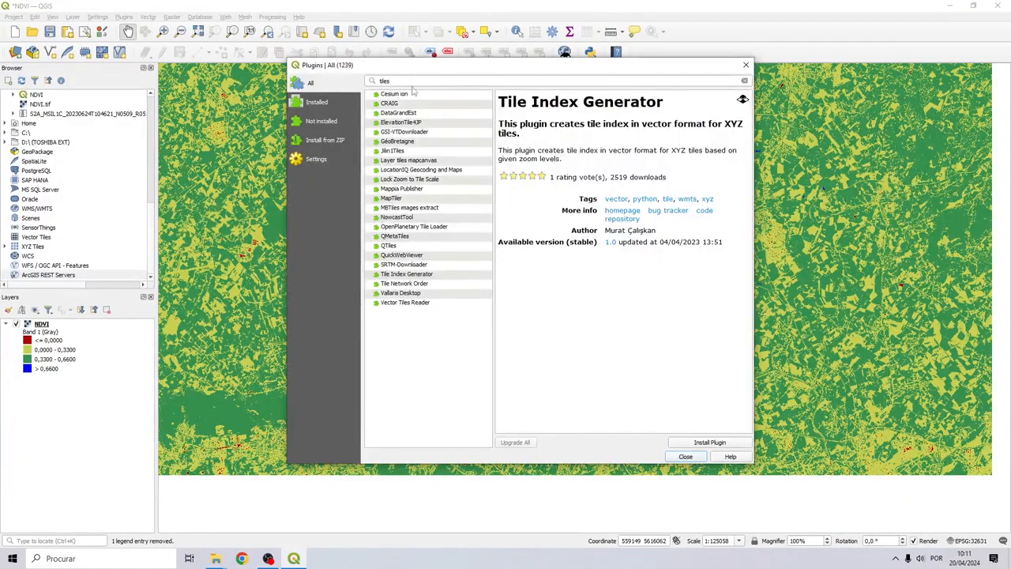
left_click(744, 79)
type("quic")
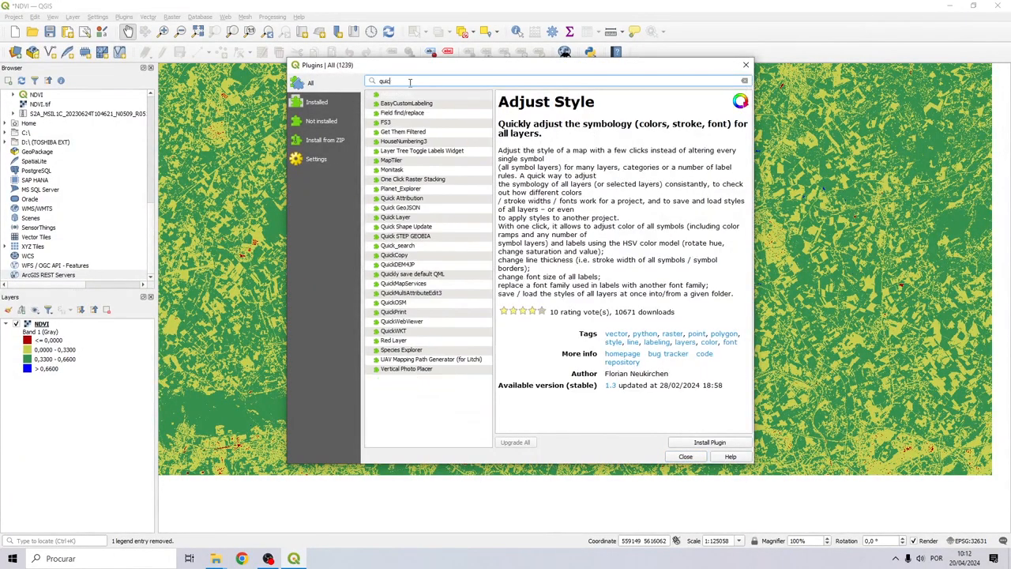
type("kmap")
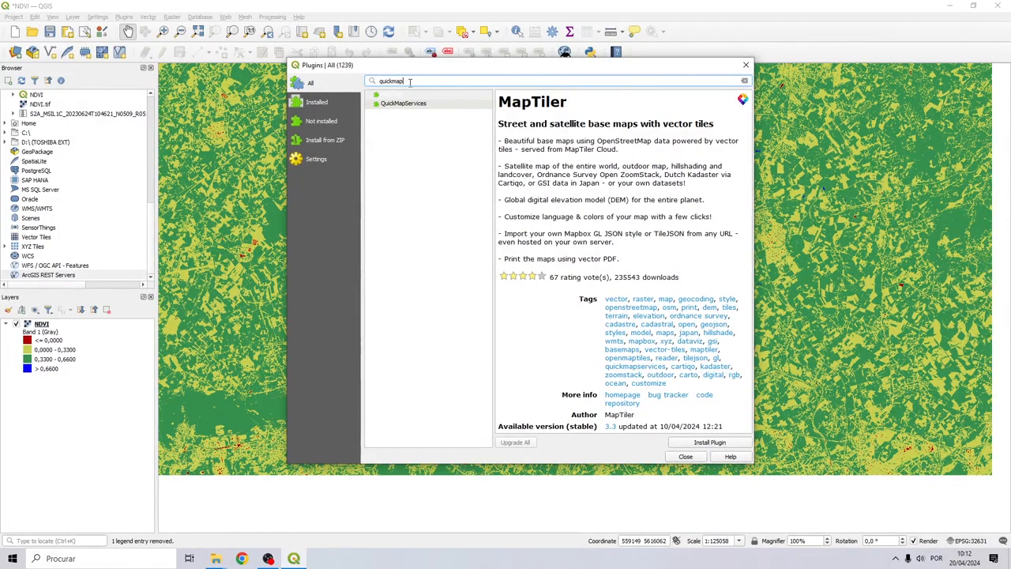
left_click(415, 104)
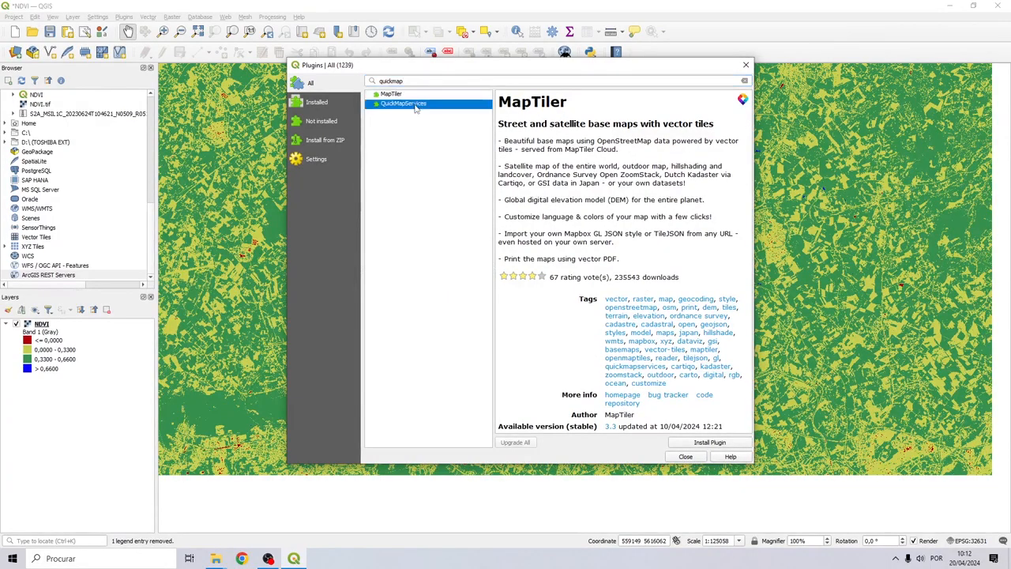
left_click(709, 444)
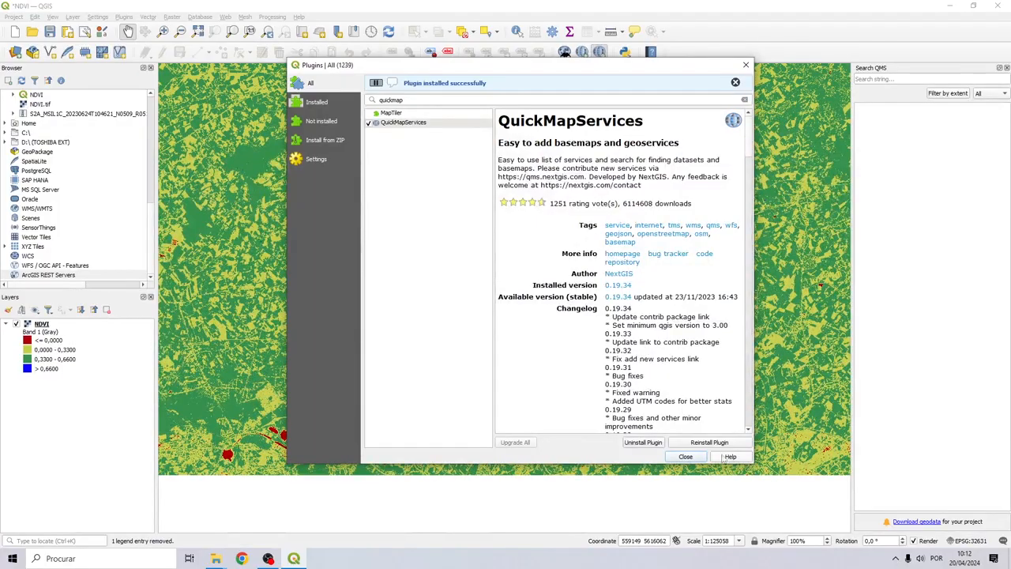
left_click(690, 457)
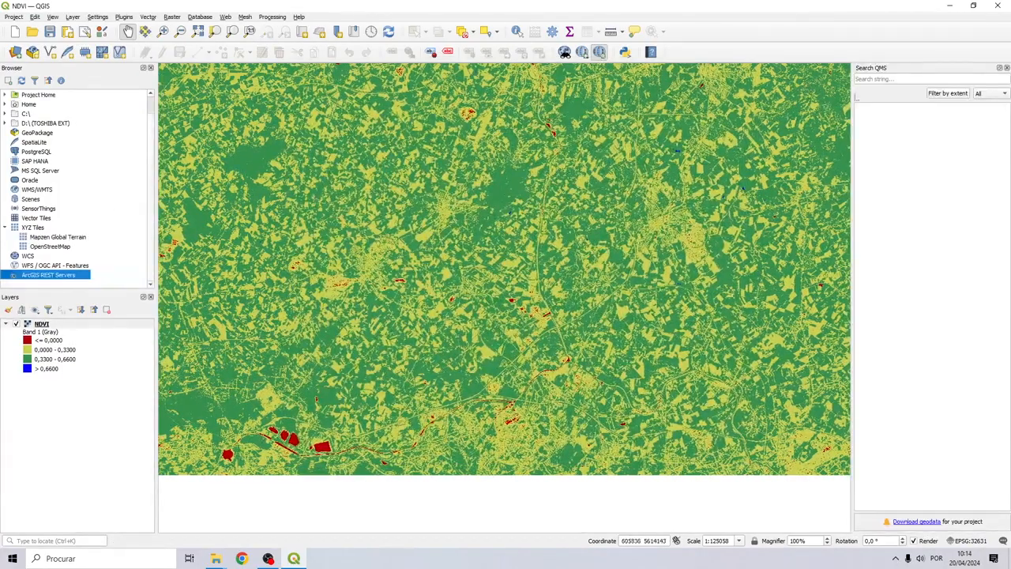
Search QuickMapServices for 'imagery' and add the ESRI Satellite (ArcGIS/World_Imagery) basemap
left_click(875, 79)
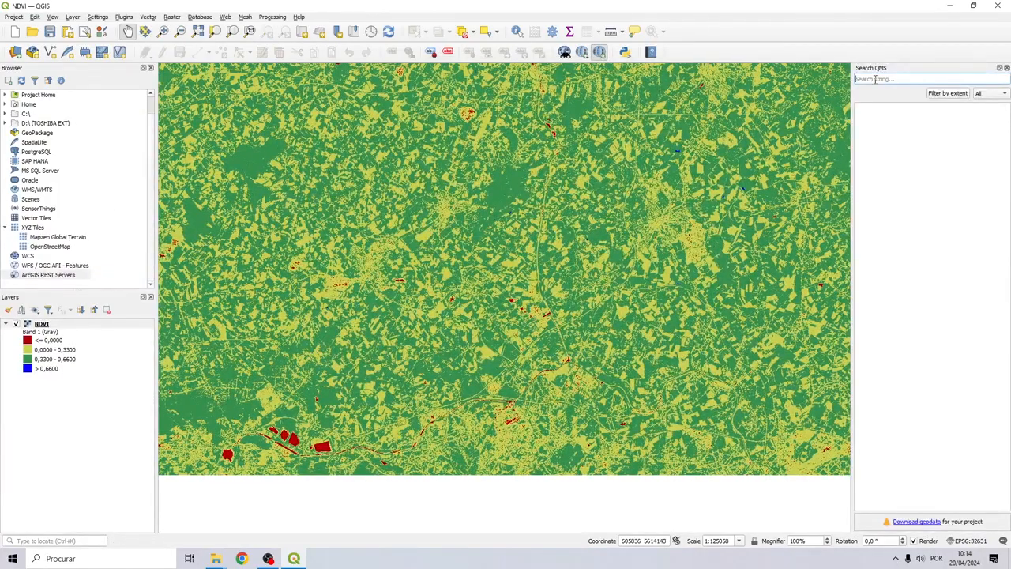
type("mage")
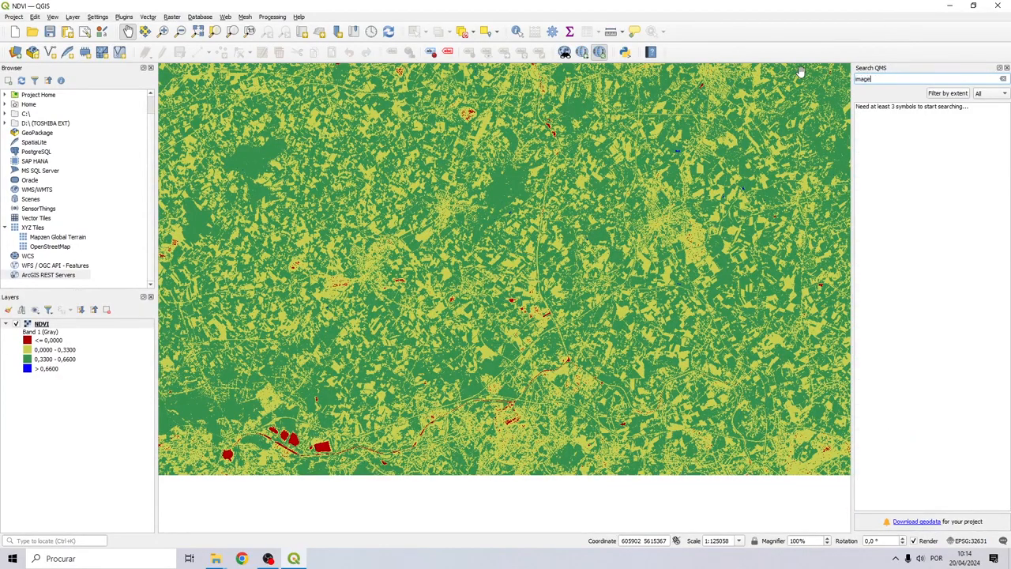
type("ry")
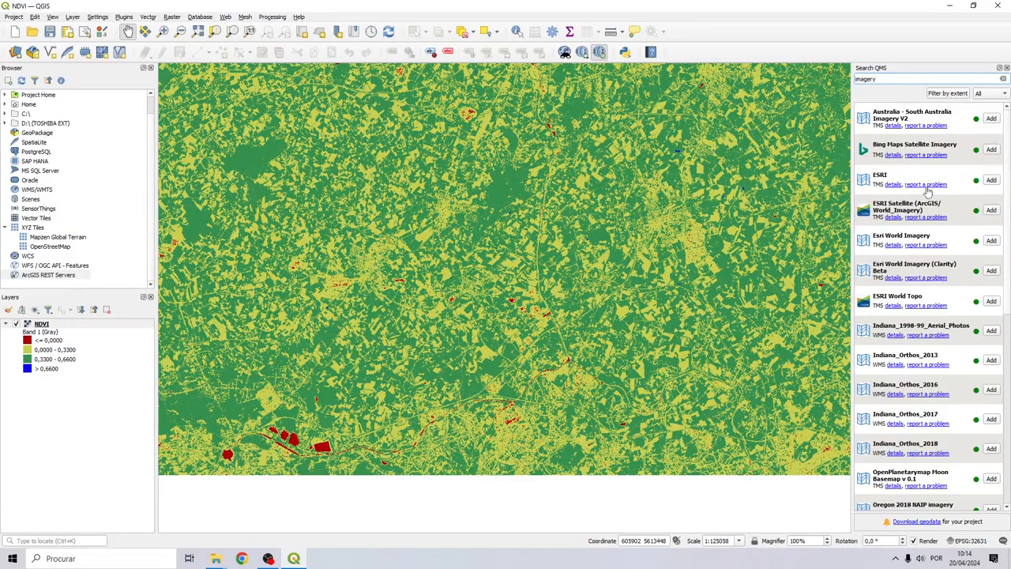
left_click(991, 211)
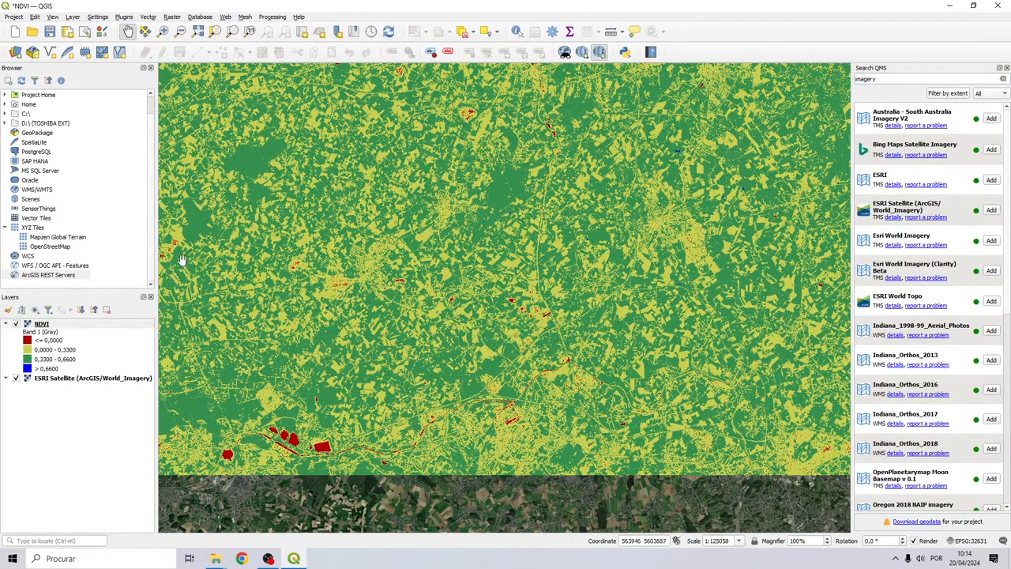
left_click(1006, 67)
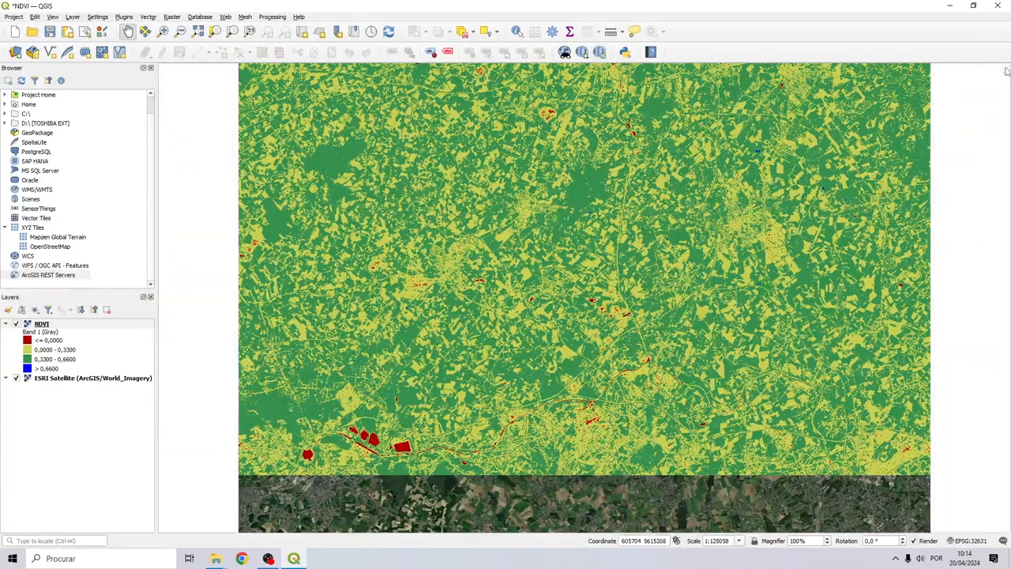
Toggle the NDVI layer off and on while panning the satellite imagery to the blue lake
left_click(16, 325)
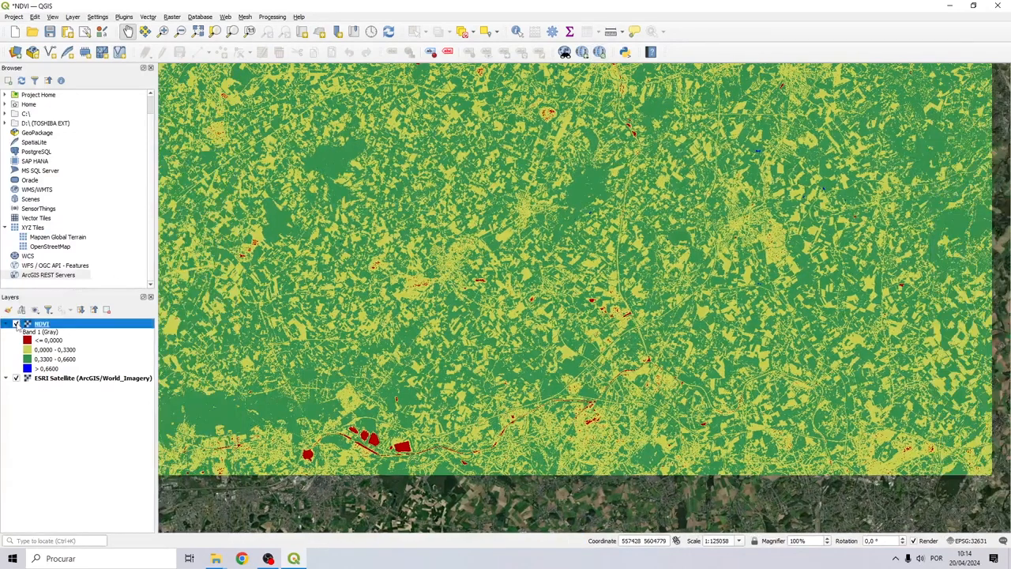
scroll(417, 439, "up", 4)
left_click_drag(351, 464, 393, 431)
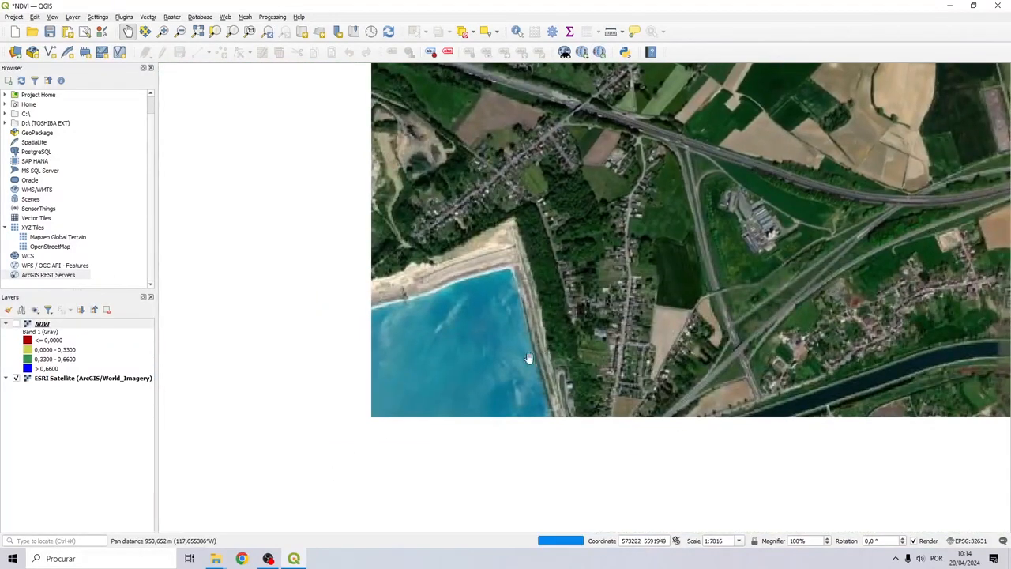
scroll(411, 363, "down", 2)
left_click_drag(365, 381, 410, 360)
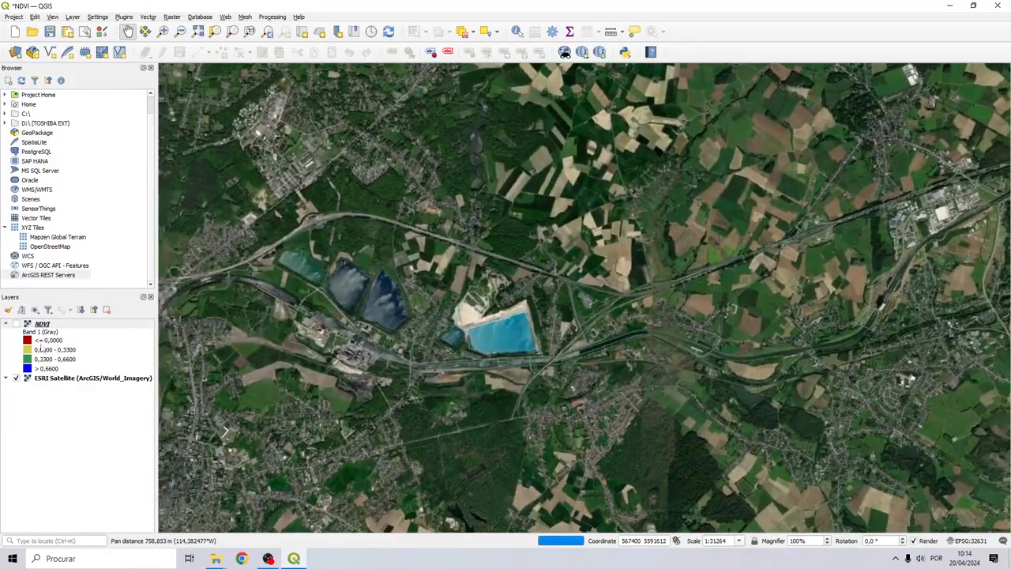
left_click(16, 325)
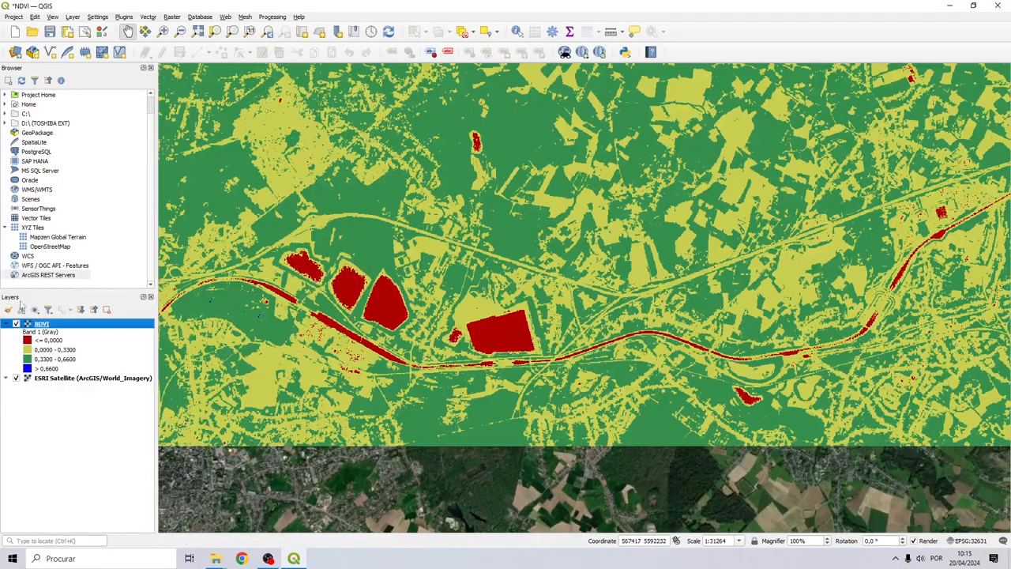
left_click(17, 325)
scroll(460, 343, "up", 2)
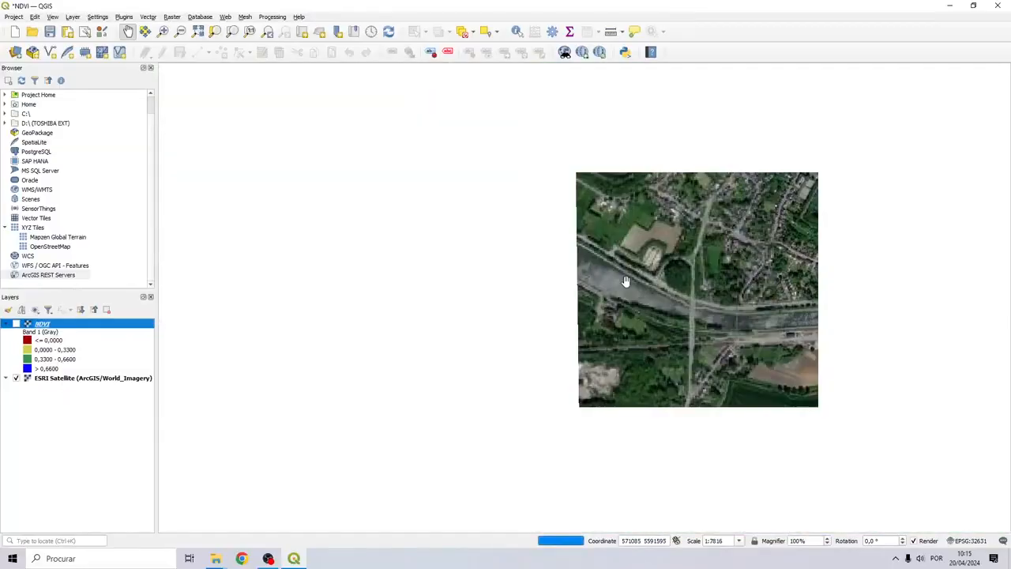
left_click_drag(460, 343, 179, 363)
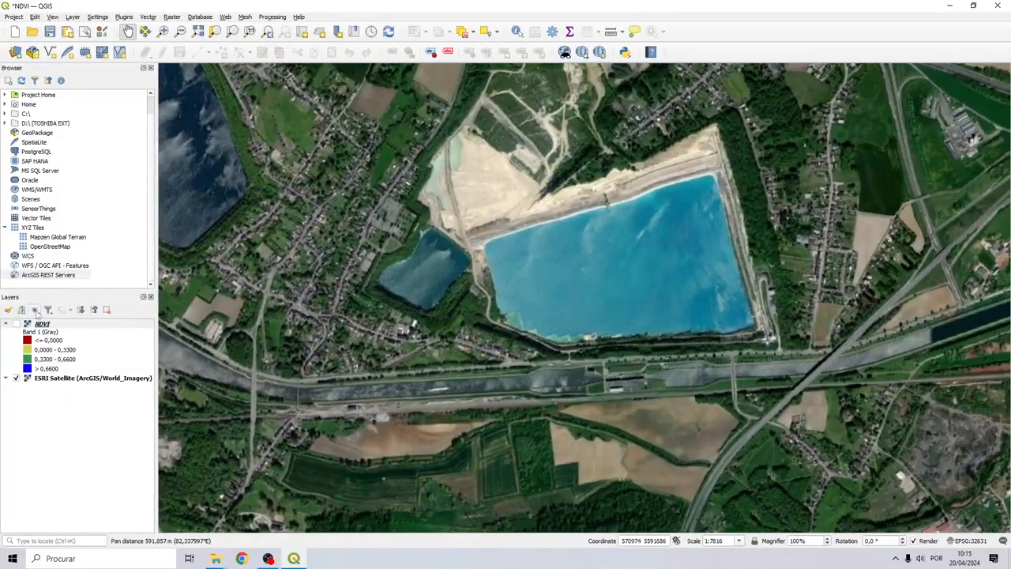
left_click(16, 325)
Pan across the whole NDVI raster and centre the view on the blue high-NDVI patch
scroll(735, 266, "down", 6)
left_click_drag(736, 267, 526, 366)
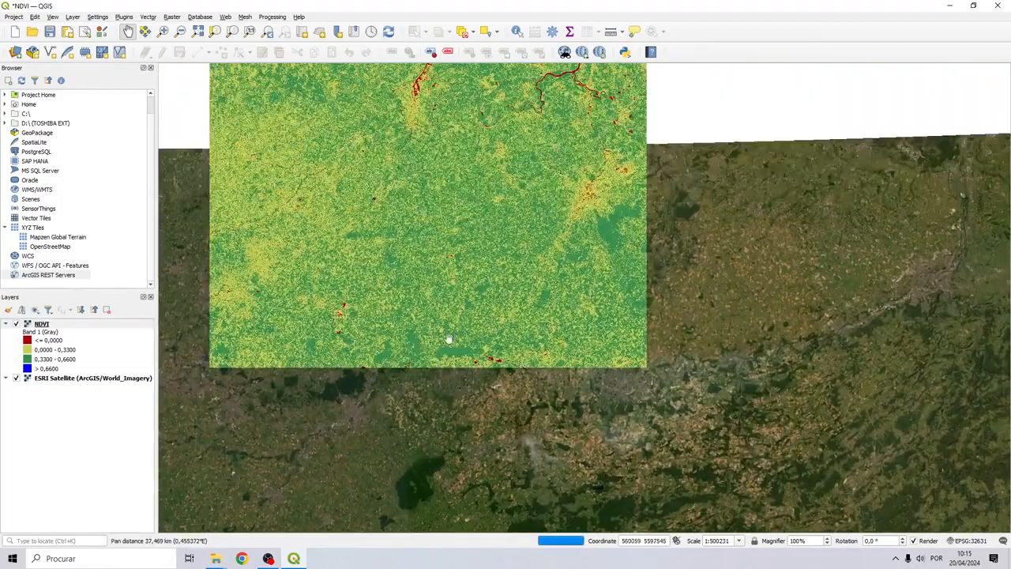
left_click_drag(526, 315, 535, 343)
scroll(535, 340, "up", 2)
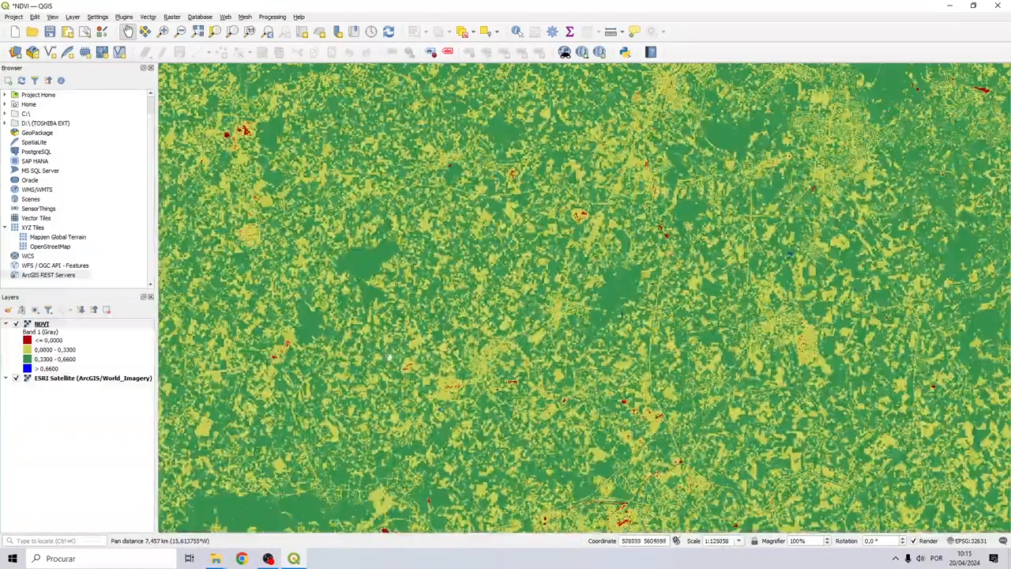
left_click_drag(373, 394, 459, 226)
left_click_drag(366, 339, 54, 431)
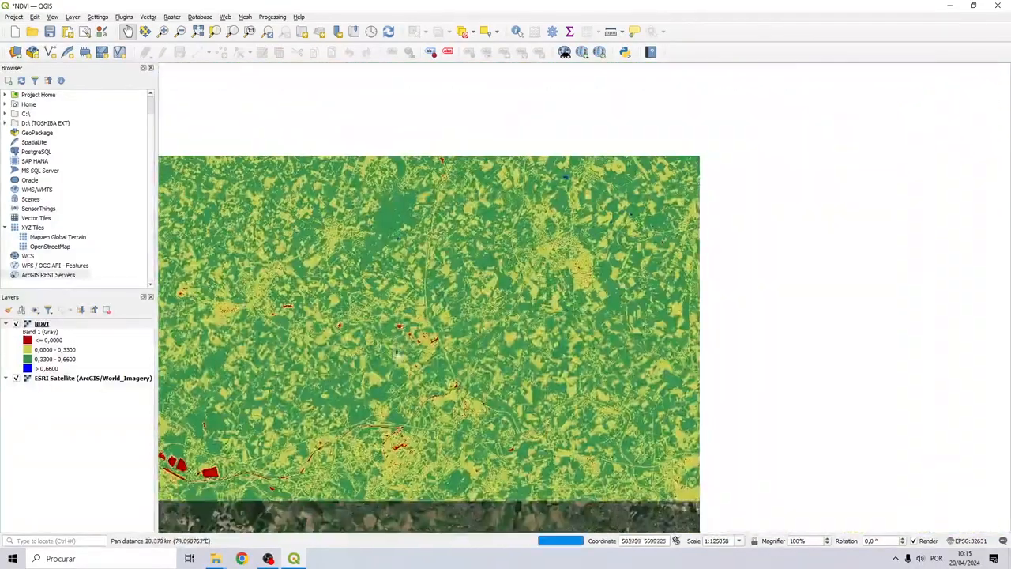
scroll(566, 181, "up", 5)
left_click_drag(566, 181, 524, 275)
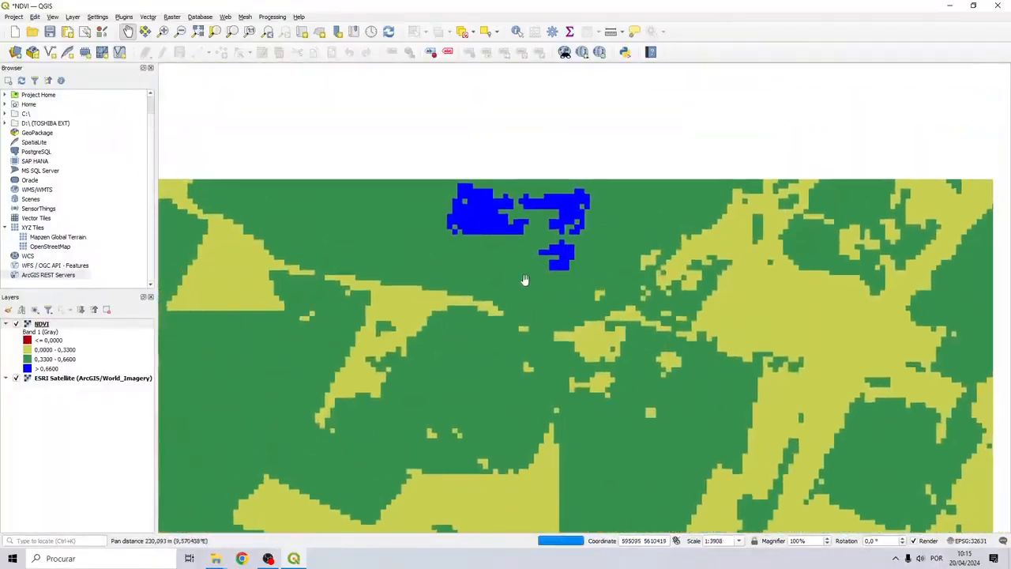
Hide and re-show NDVI to compare the blue high-NDVI patch with the imagery beneath
left_click(16, 324)
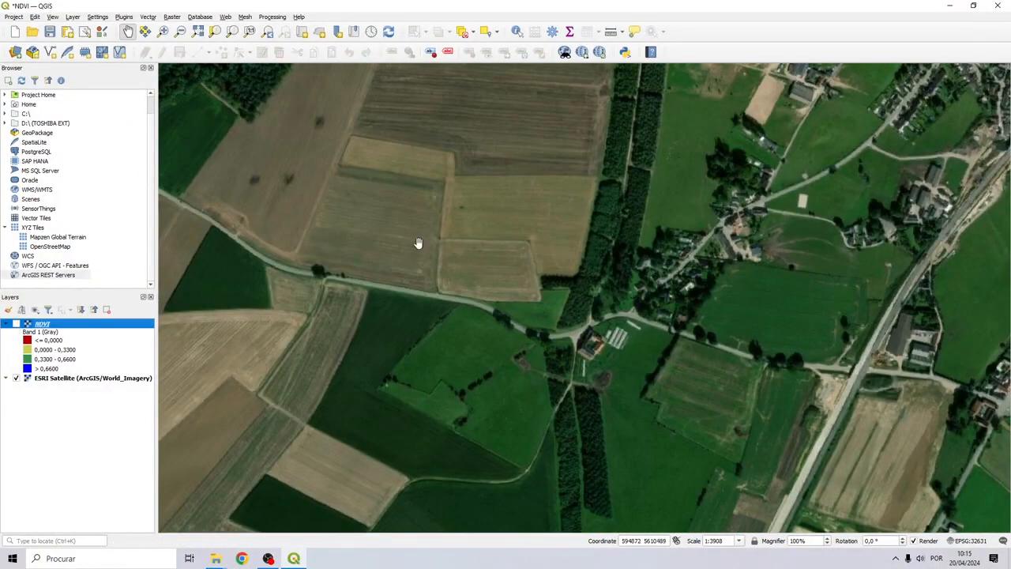
scroll(588, 189, "down", 2)
left_click_drag(589, 189, 566, 247)
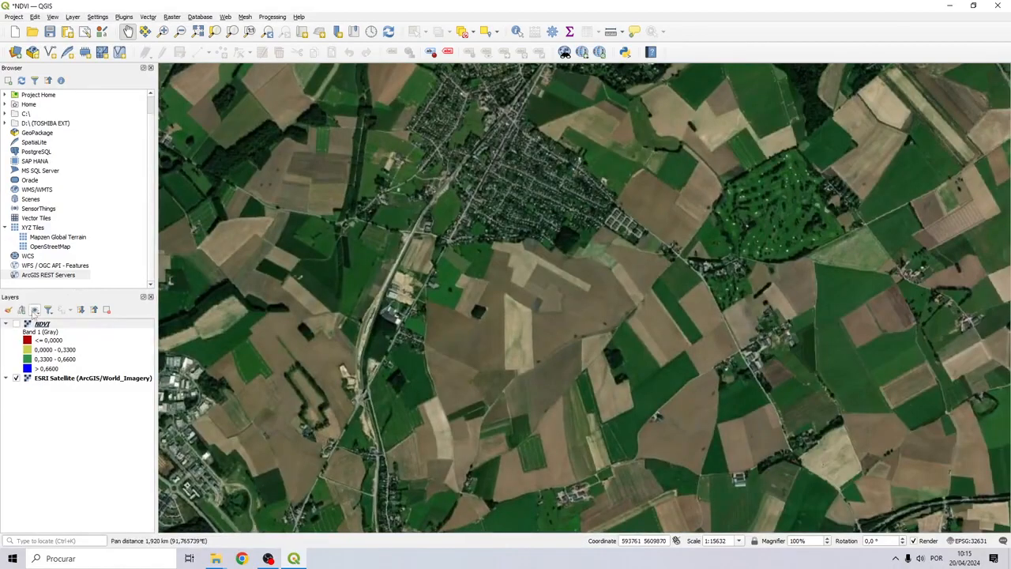
left_click(16, 323)
scroll(738, 242, "down", 2)
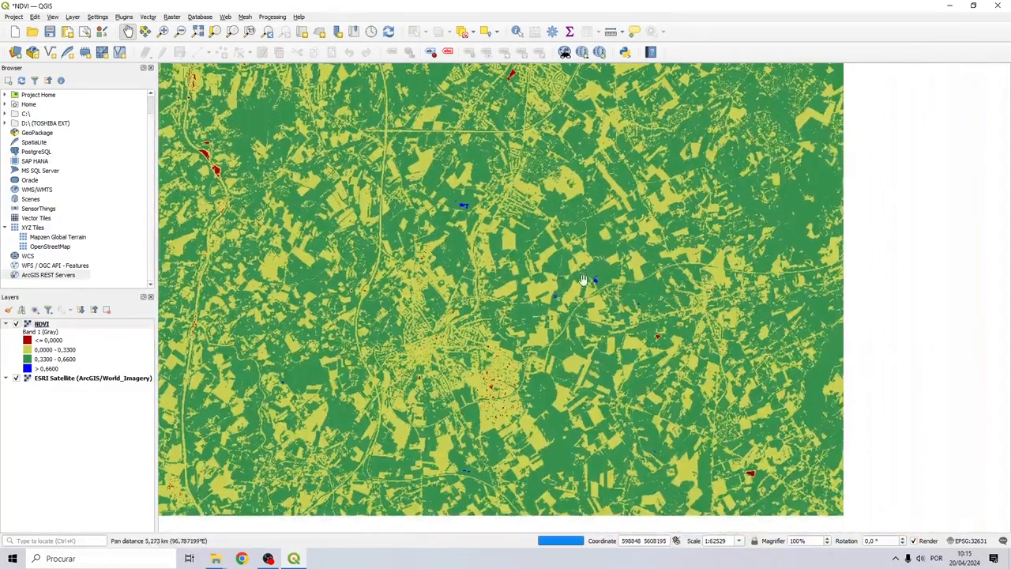
scroll(726, 187, "up", 4)
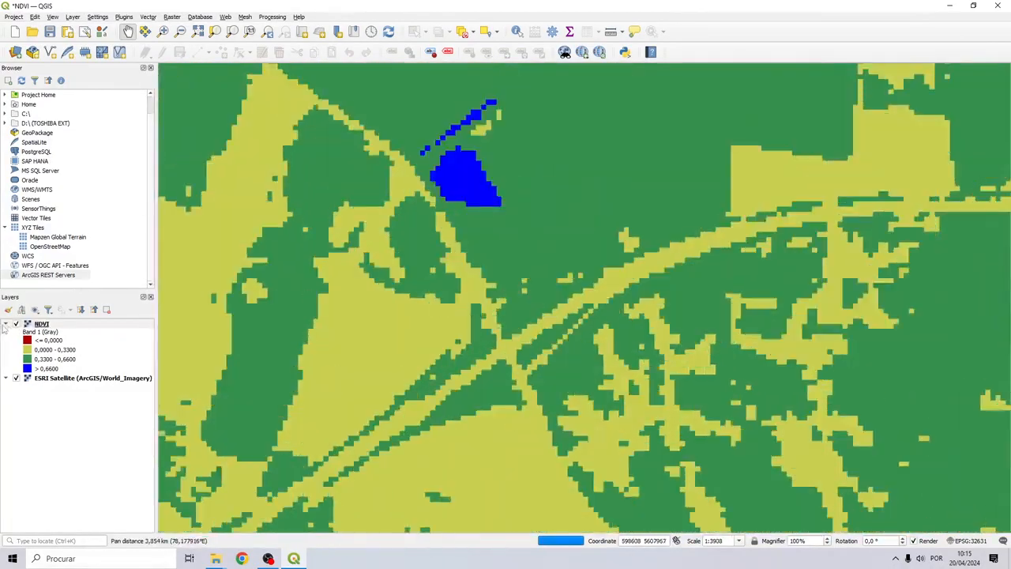
Select the NDVI layer, flick it off and on repeatedly, then pan down and right
left_click(16, 328)
left_click(16, 325)
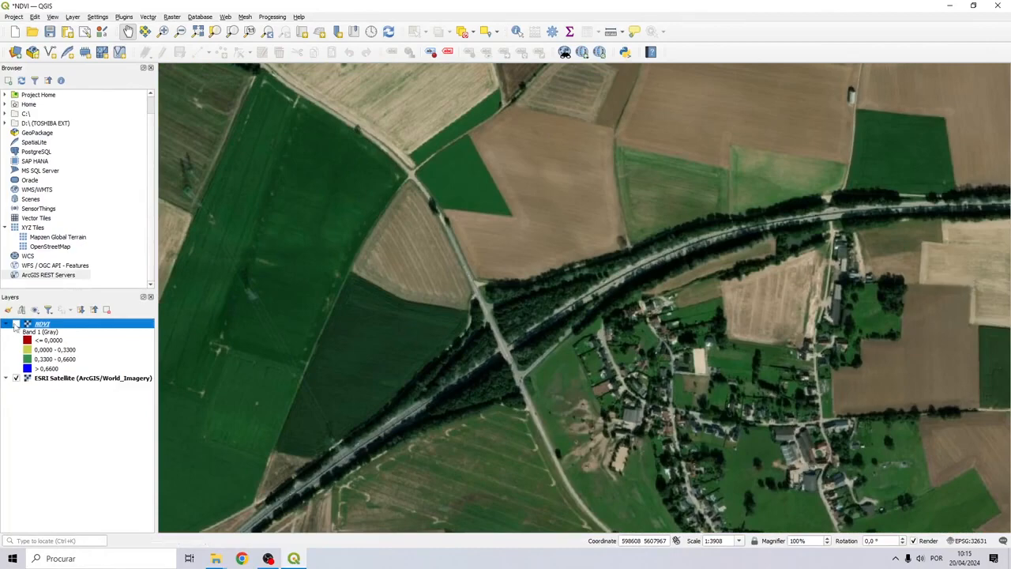
left_click(16, 324)
left_click(16, 324)
left_click(16, 324)
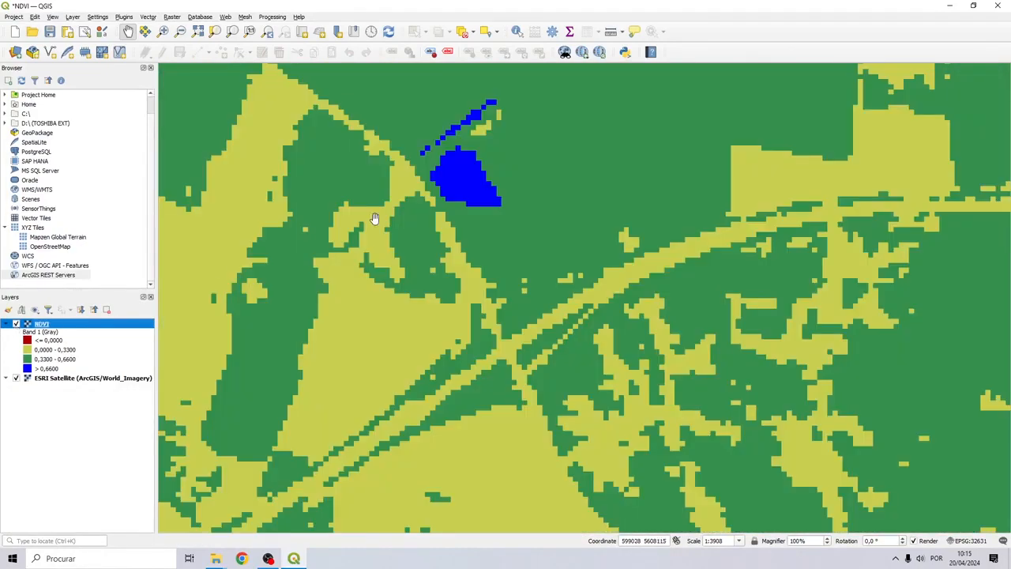
scroll(439, 189, "down", 6)
left_click_drag(543, 179, 615, 438)
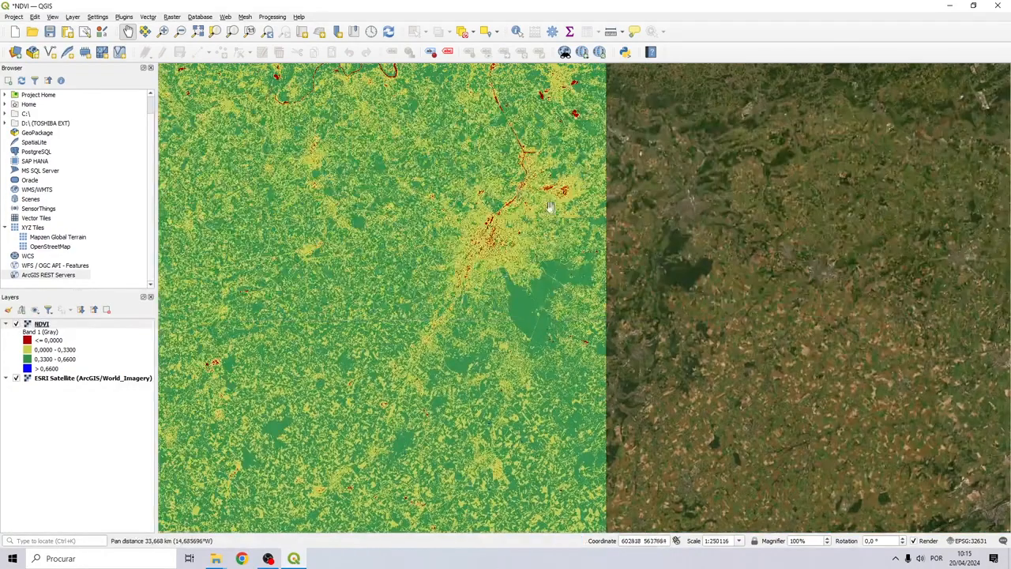
Zoom into a red low-NDVI city patch and toggle NDVI to view the imagery beneath
scroll(553, 209, "up", 3)
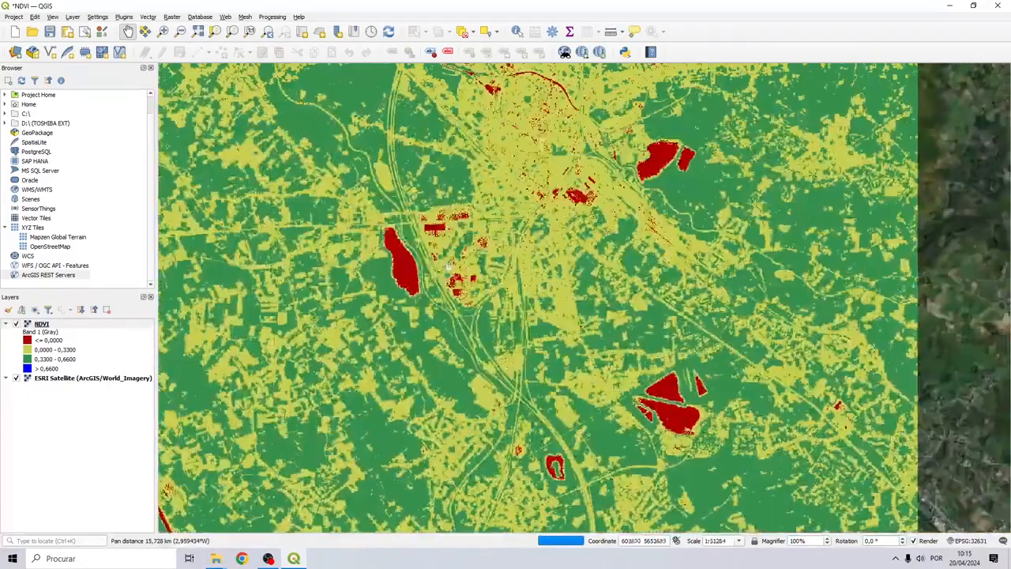
scroll(402, 260, "up", 5)
left_click(16, 325)
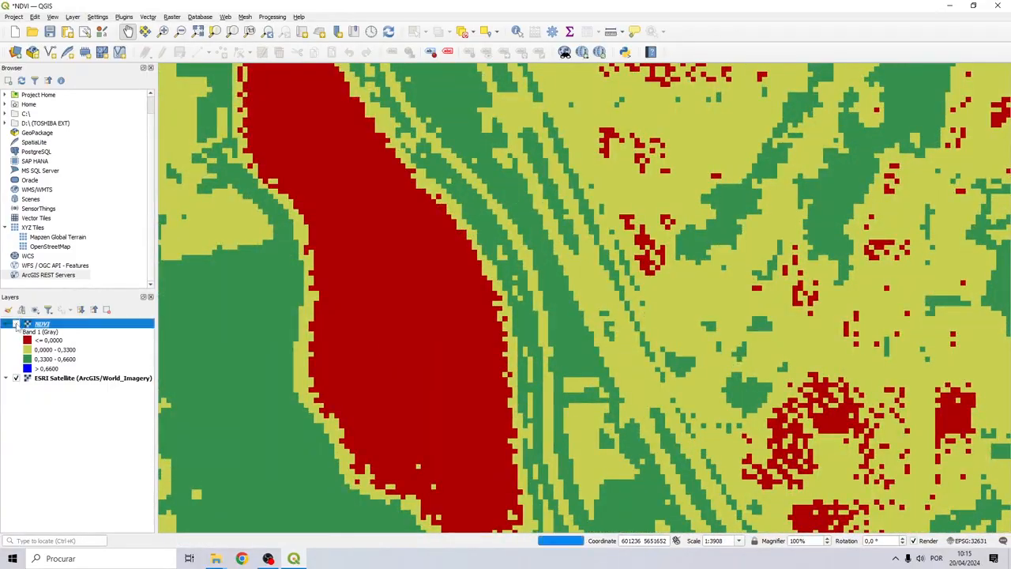
left_click(15, 325)
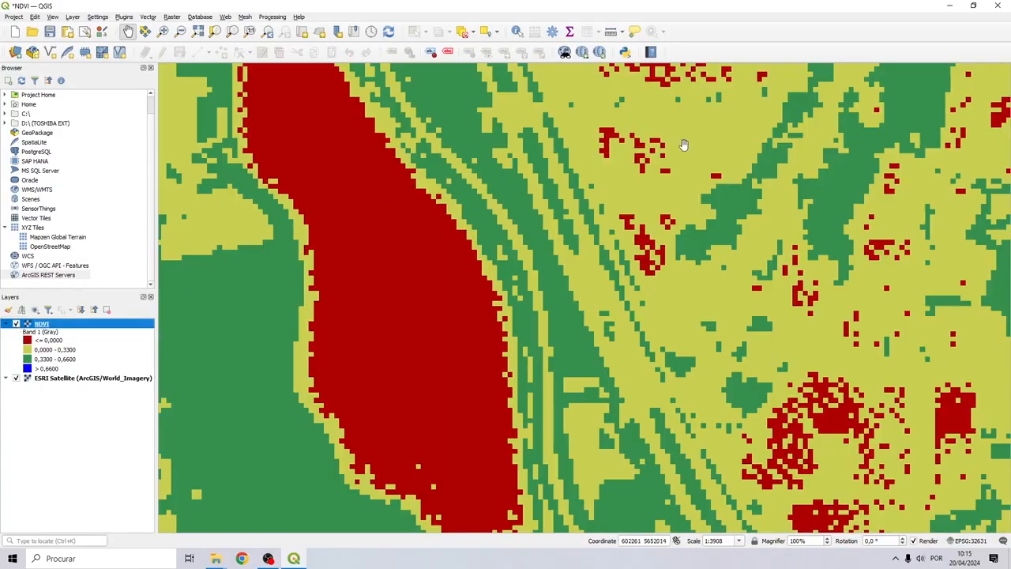
Compare neighbouring red patches with NDVI hidden, then turn NDVI back on and zoom out
left_click_drag(684, 145, 209, 318)
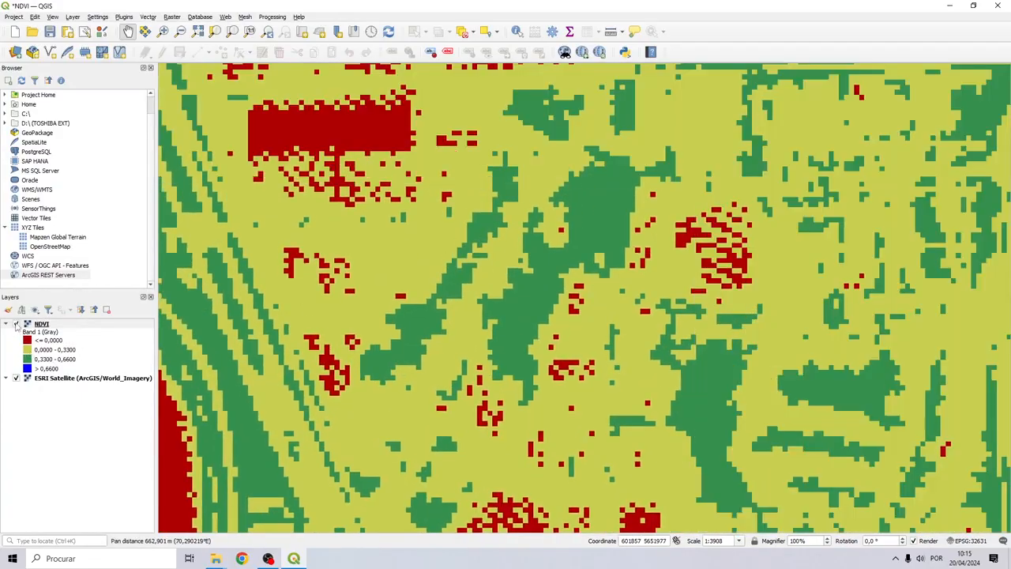
left_click(16, 324)
left_click_drag(725, 144, 474, 271)
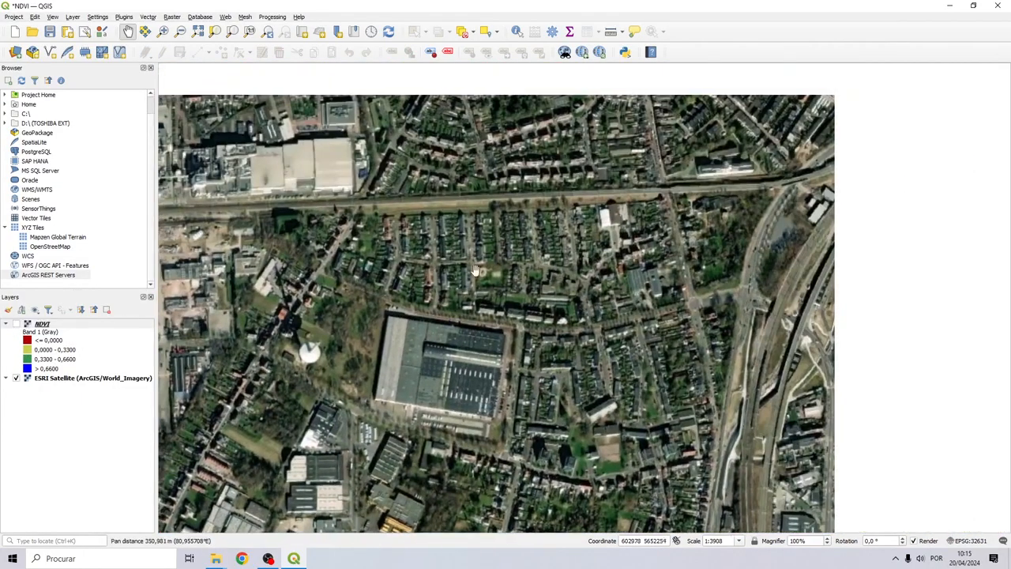
left_click(16, 325)
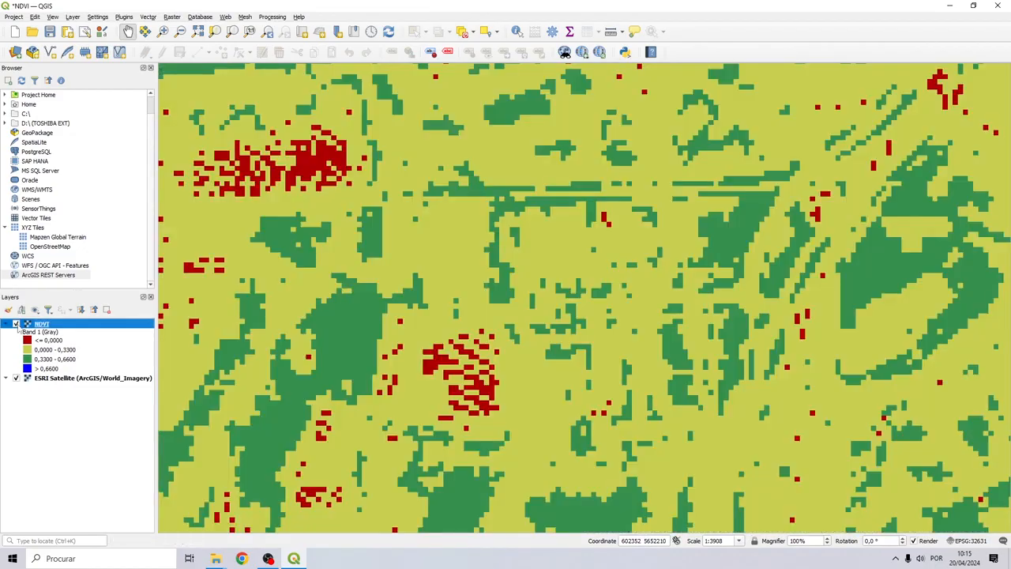
left_click(16, 325)
scroll(474, 239, "down", 5)
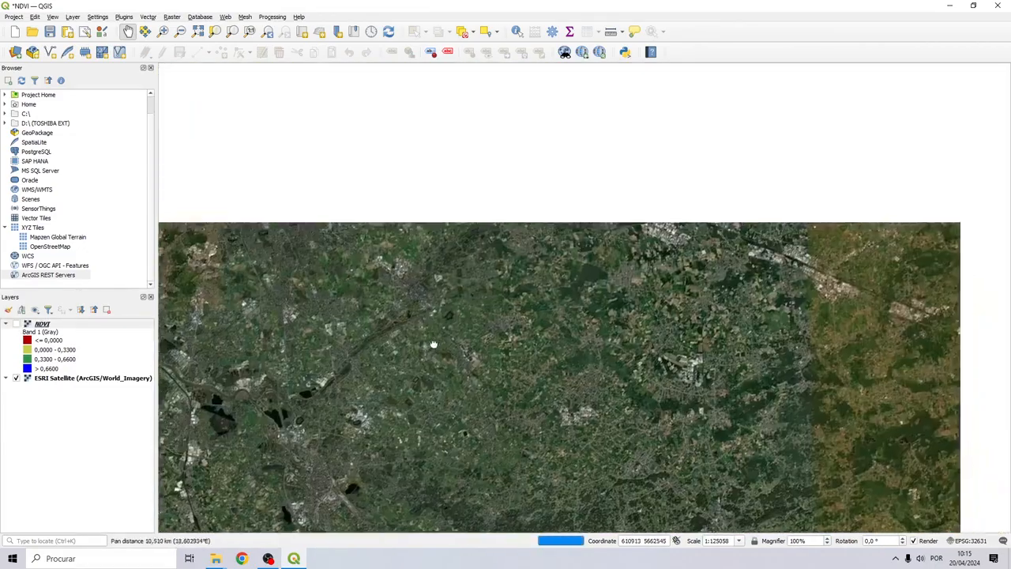
scroll(677, 223, "up", 4)
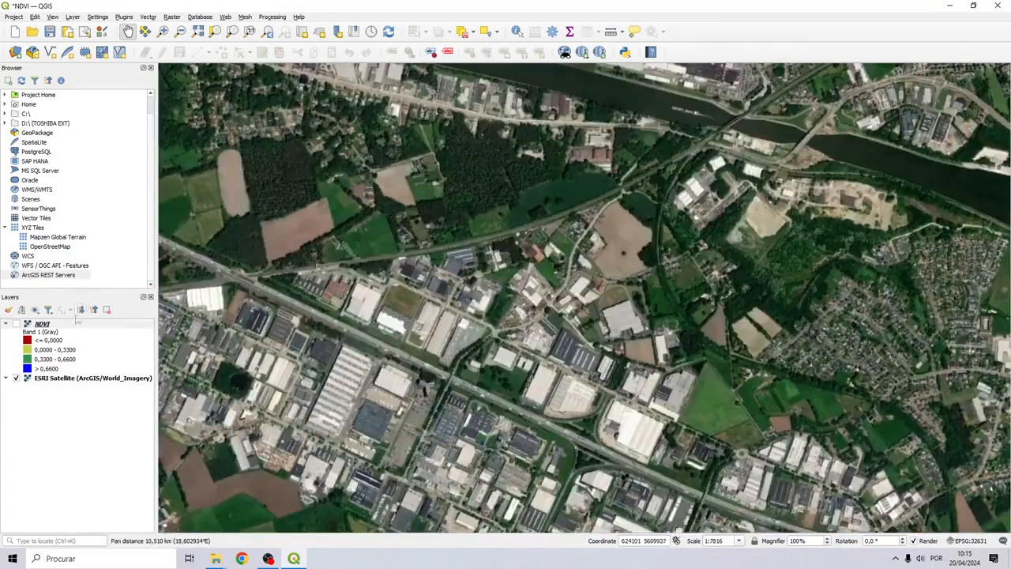
left_click(16, 324)
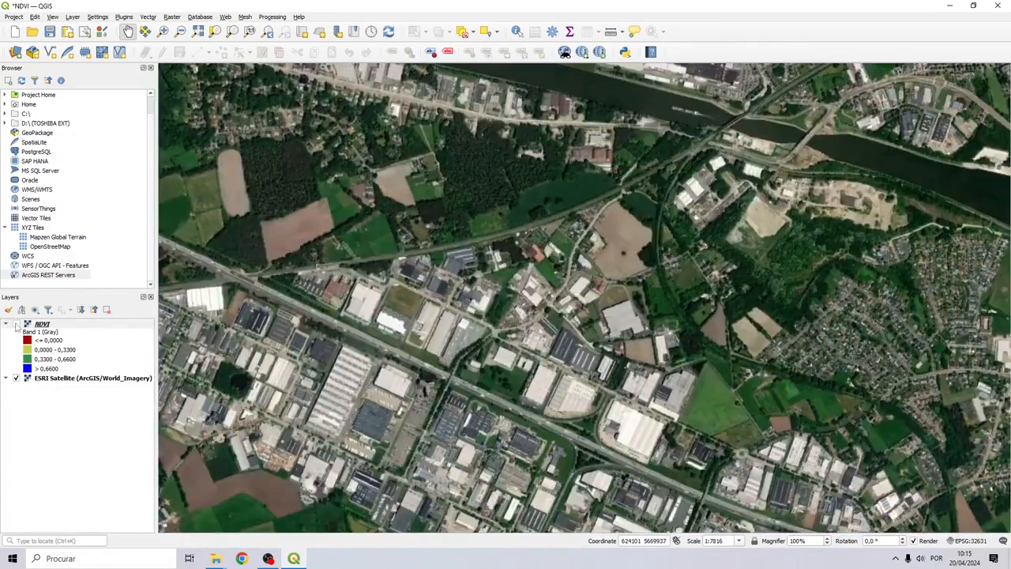
scroll(552, 264, "down", 3)
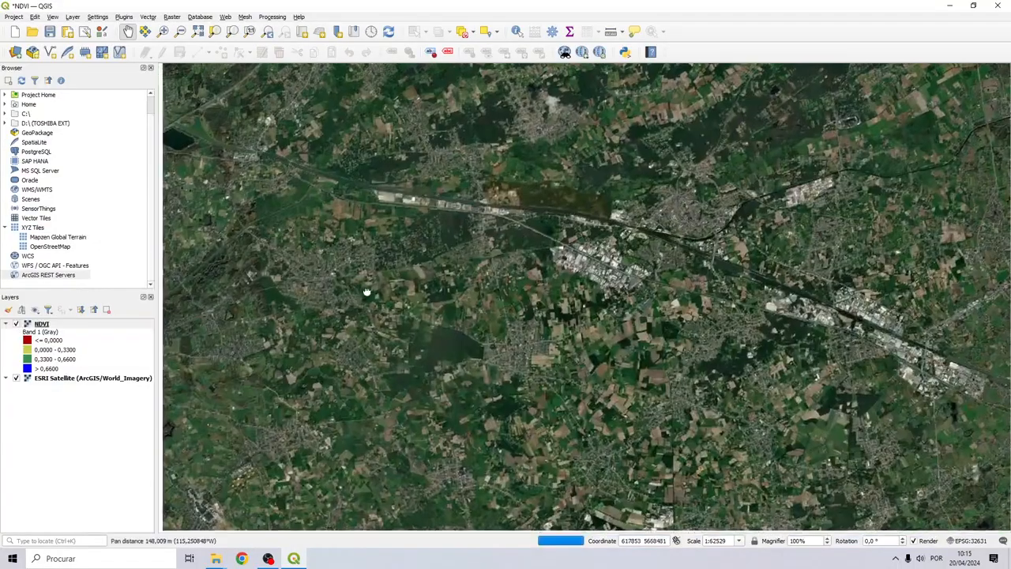
Pan and zoom the map to the red river estuary
left_click_drag(366, 293, 794, 180)
scroll(794, 180, "down", 3)
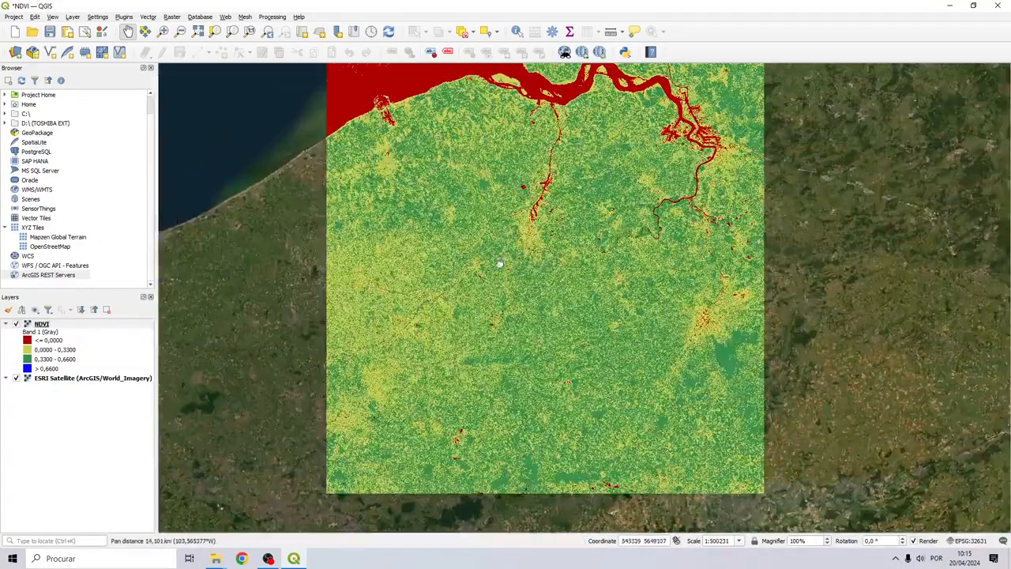
left_click_drag(500, 261, 507, 351)
scroll(642, 186, "up", 2)
left_click_drag(854, 236, 641, 257)
scroll(640, 257, "up", 4)
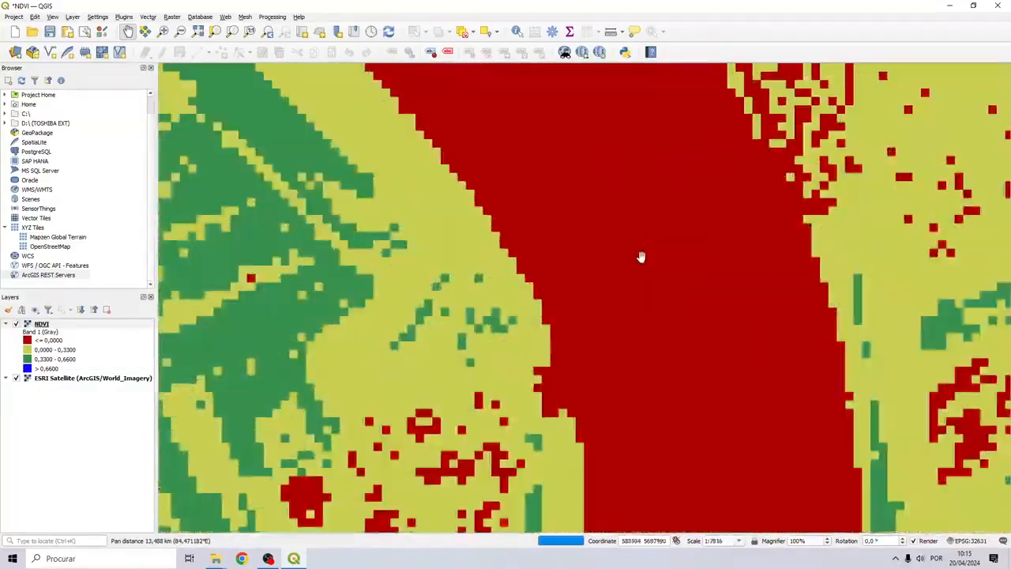
Hide NDVI to inspect the river and north-west imagery, then show the NDVI classes again
left_click(15, 324)
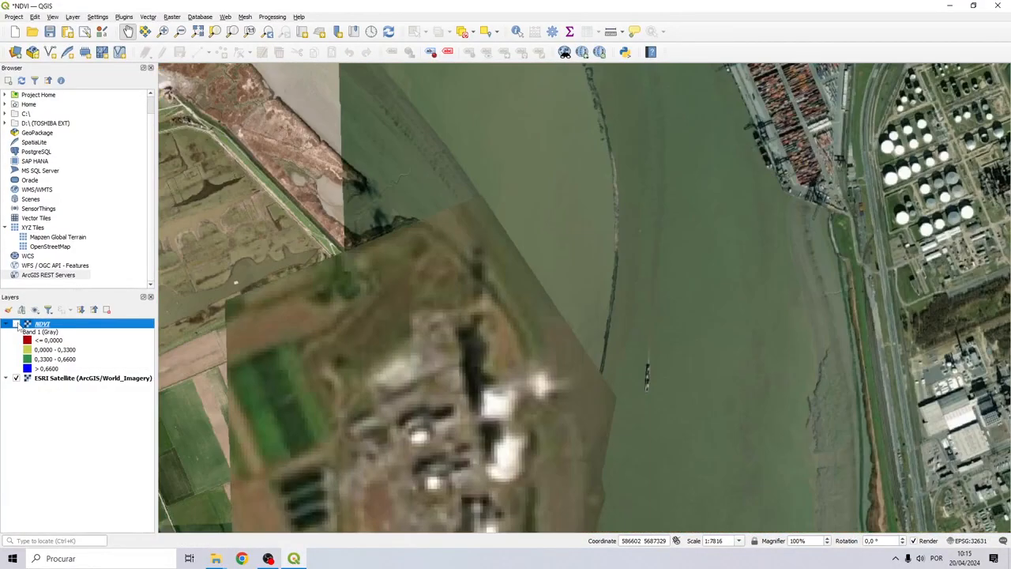
left_click_drag(257, 340, 369, 290)
scroll(432, 256, "down", 1)
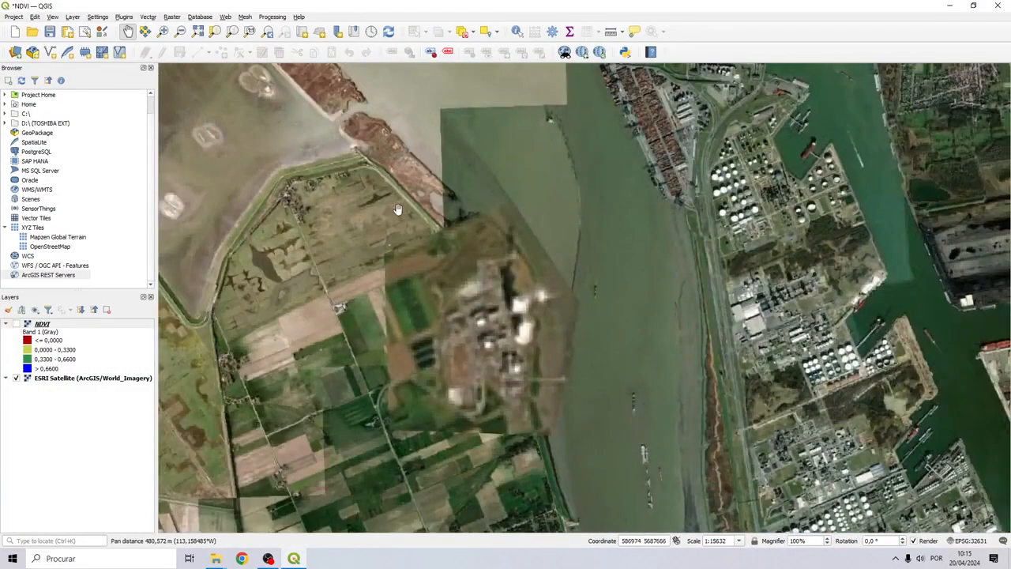
left_click_drag(398, 210, 532, 325)
left_click_drag(390, 255, 552, 387)
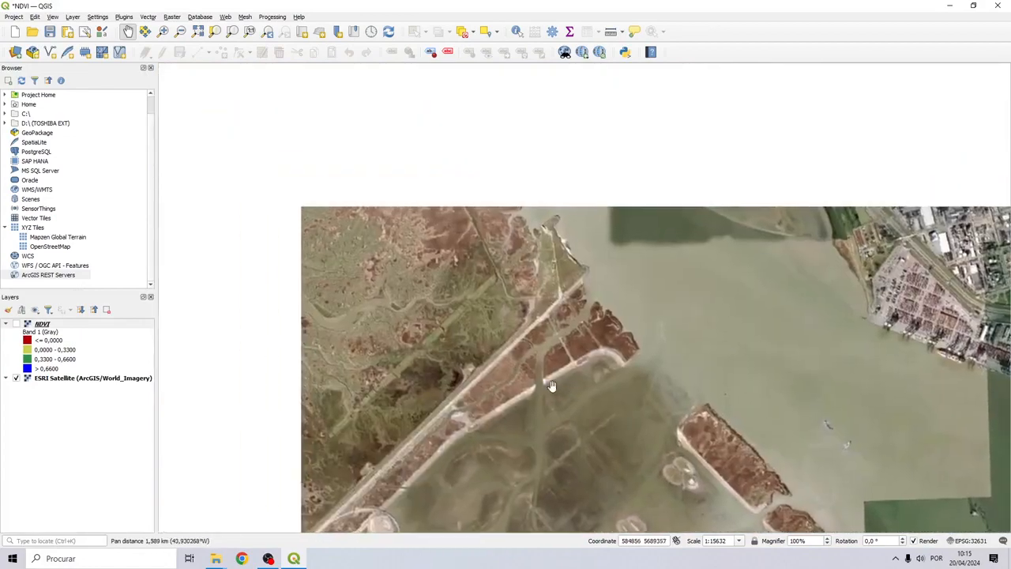
left_click(15, 324)
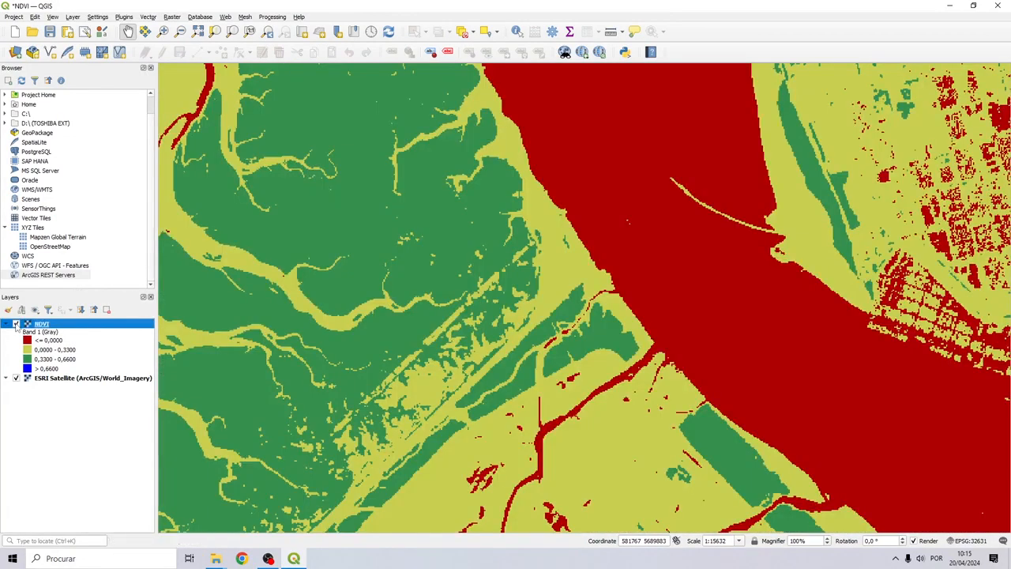
Toggle NDVI once more, then zoom out to show the full raster over the basemap
left_click(15, 323)
scroll(414, 212, "down", 5)
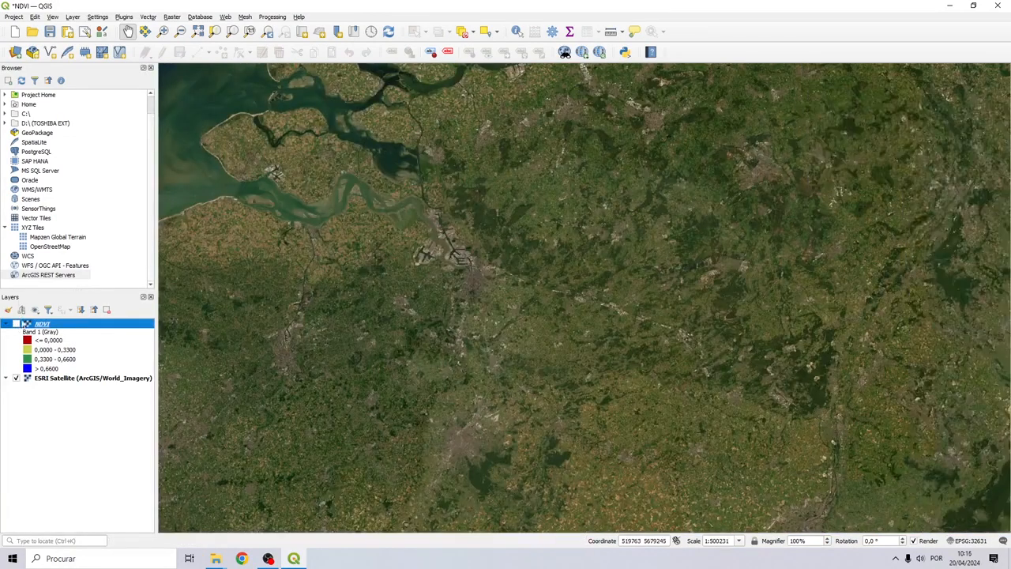
left_click(16, 324)
scroll(316, 268, "down", 3)
left_click_drag(334, 273, 478, 210)
scroll(473, 210, "up", 3)
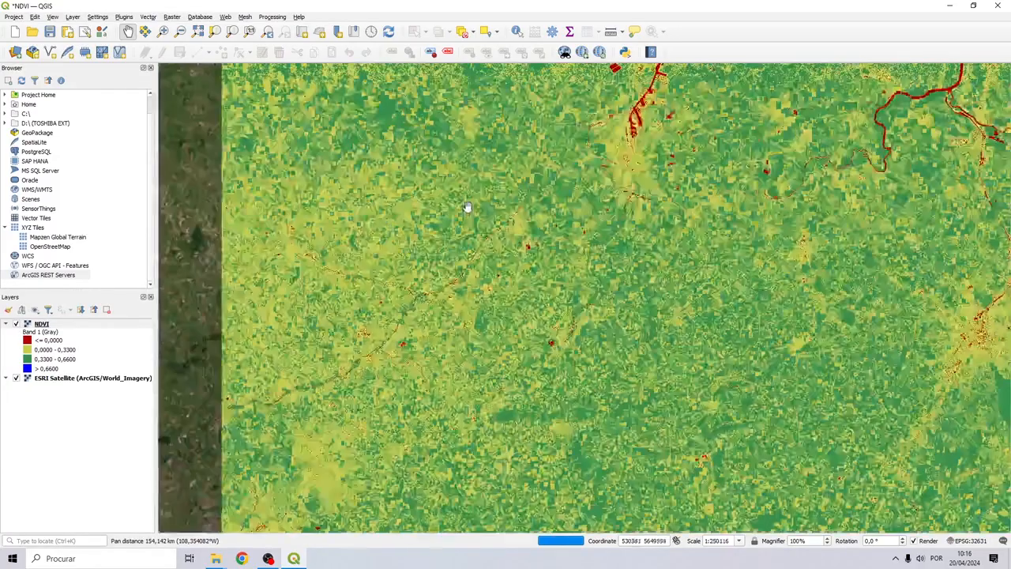
left_click_drag(604, 156, 520, 194)
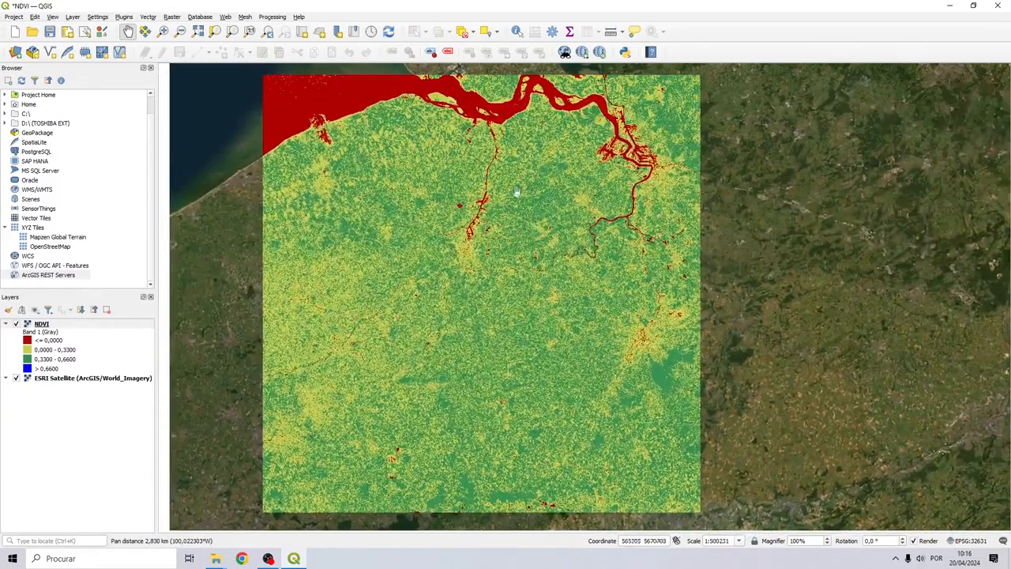